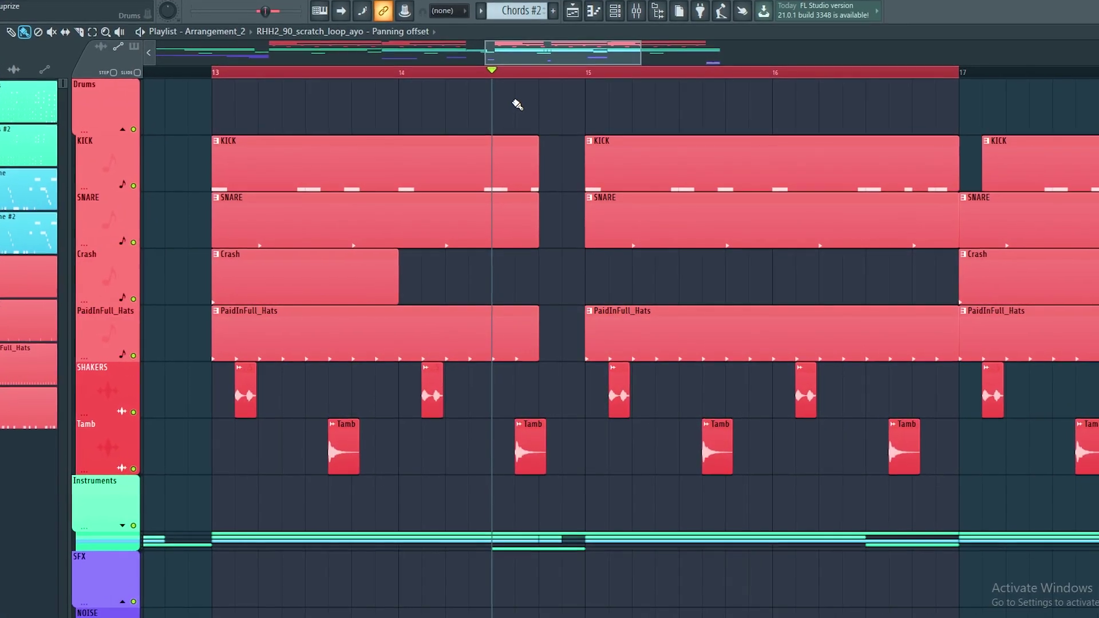
Open the mixer and audition the boost and low-cut bands of the Kick channel's FabFilter Pro-Q 2 in solo.
key(F9)
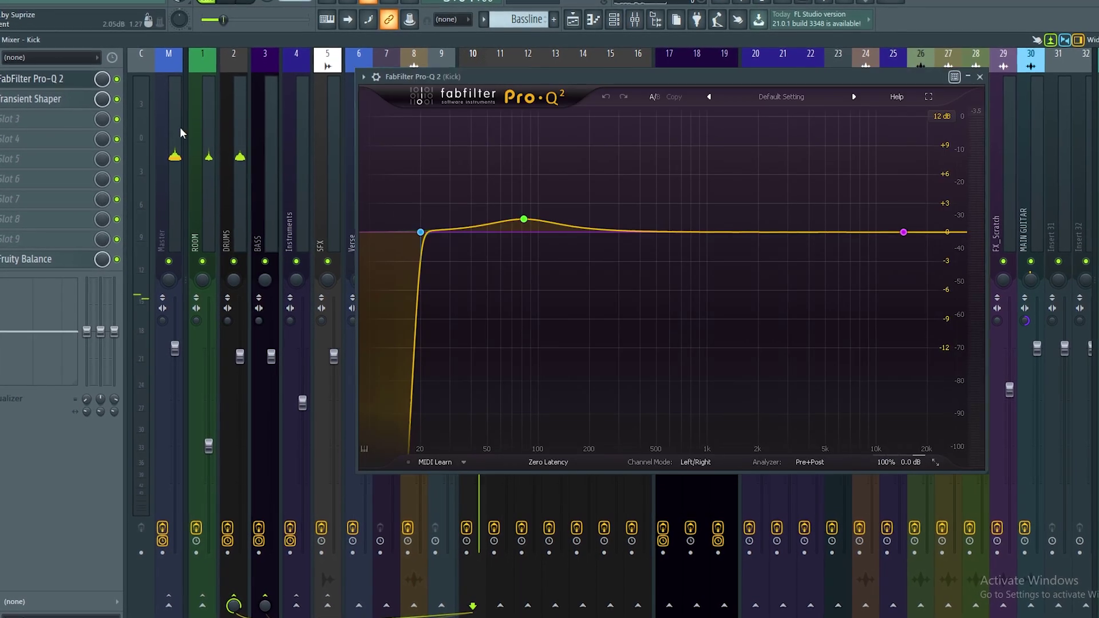
mouse_move(523, 217)
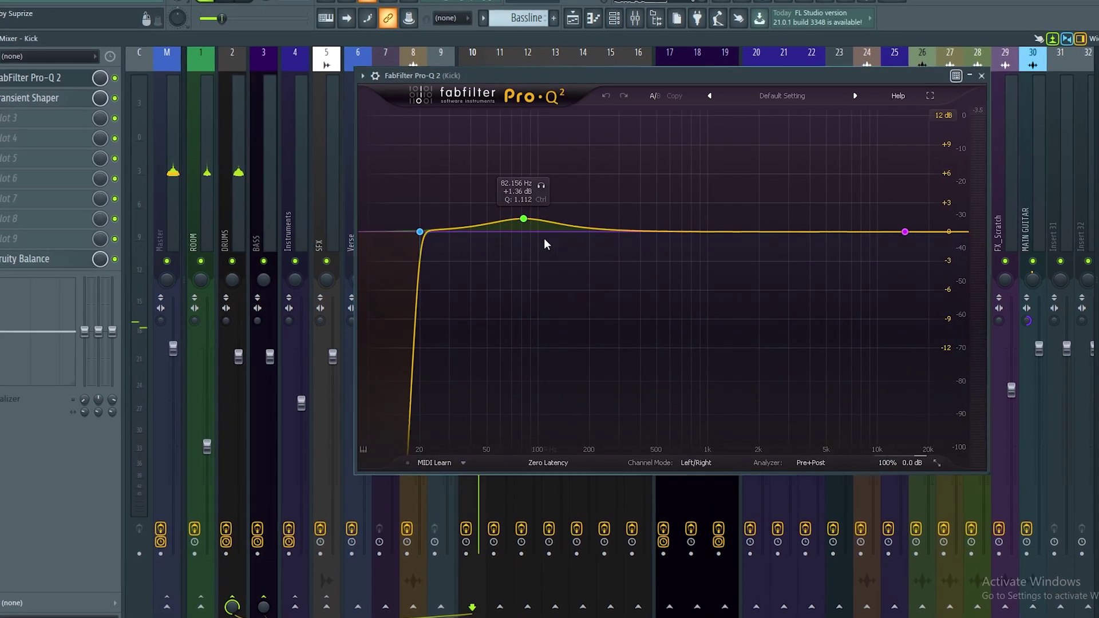
click(541, 184)
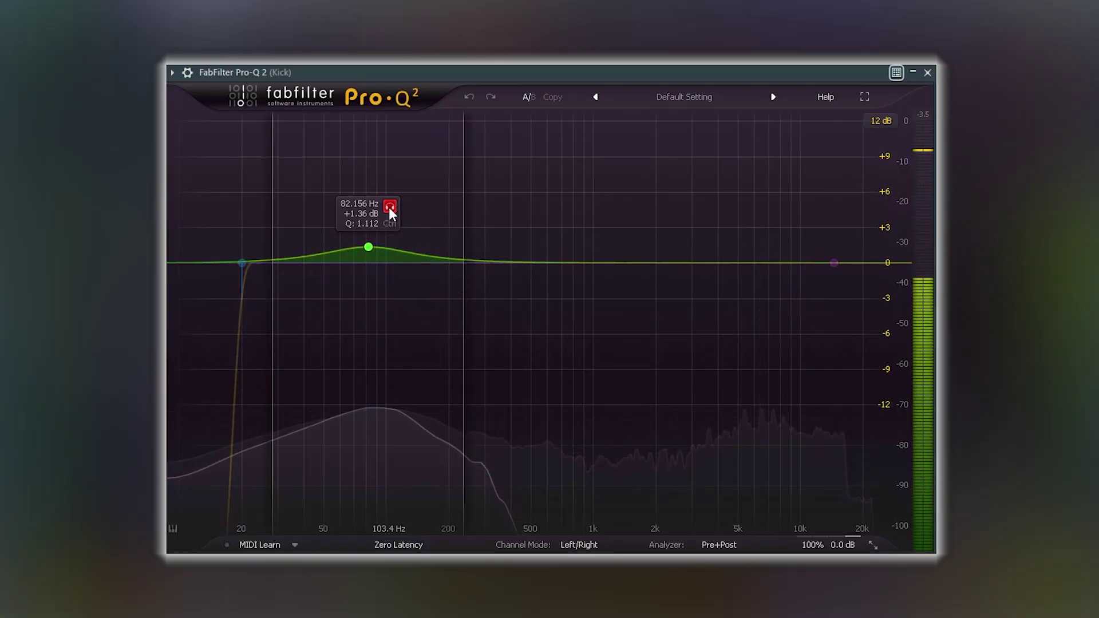
mouse_move(258, 254)
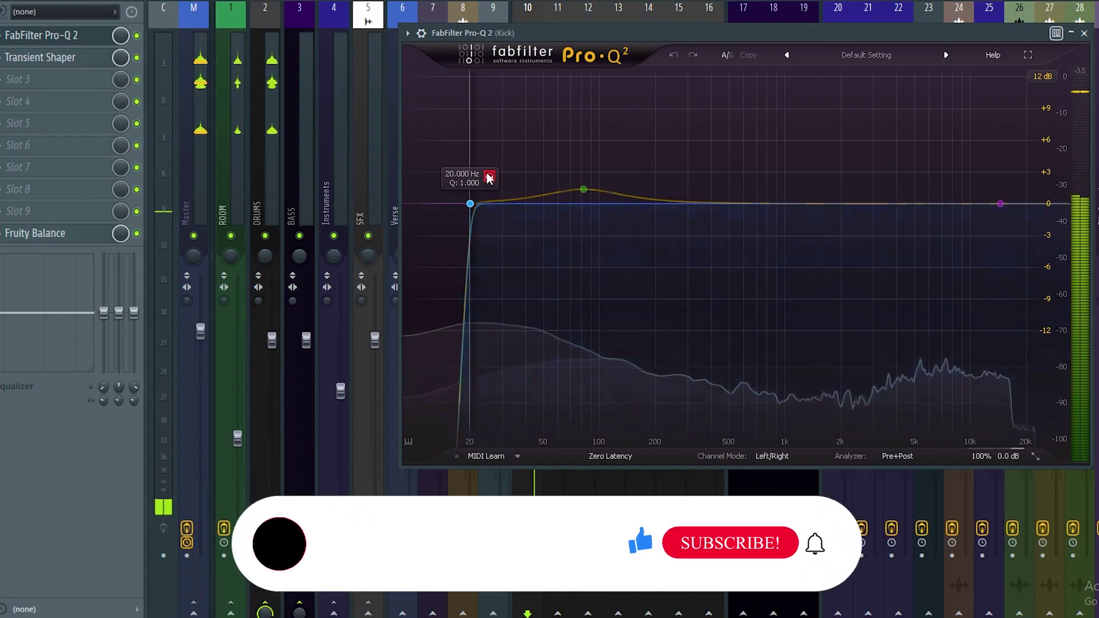
click(662, 200)
key(Delete)
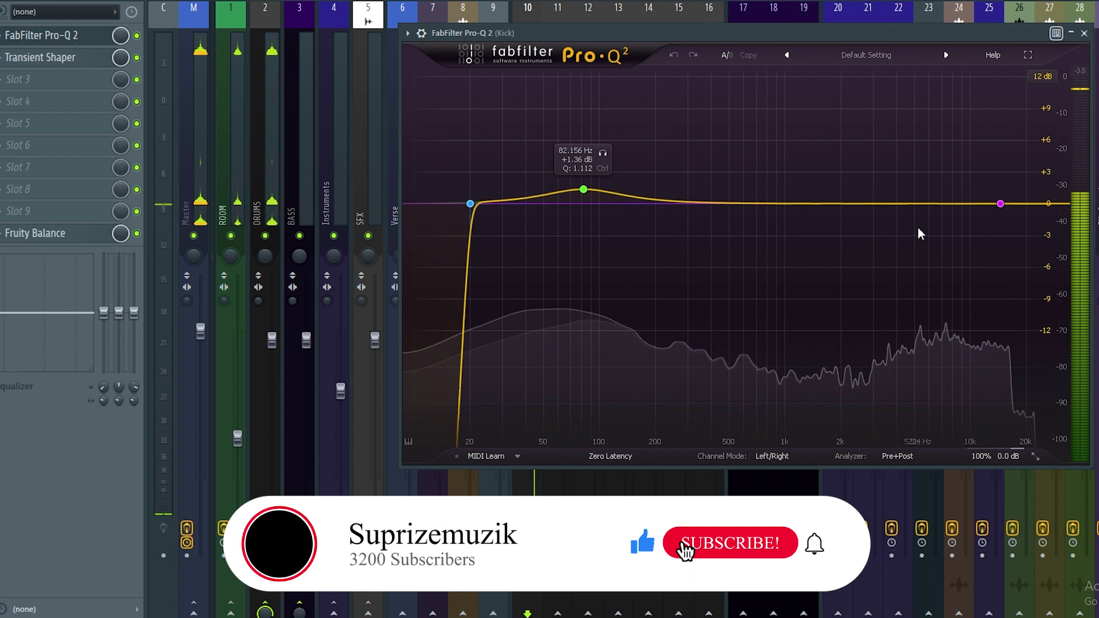
Compare the Kick with its Transient Shaper bypassed and enabled during playback, and close the Kick's plugin windows.
click(52, 57)
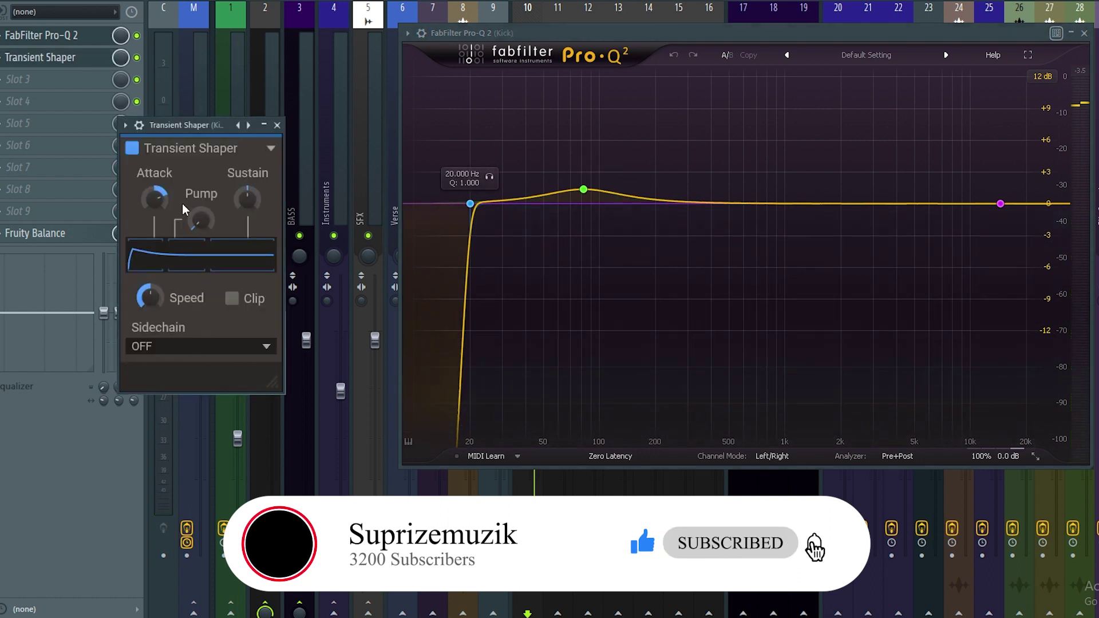
drag(179, 128, 236, 134)
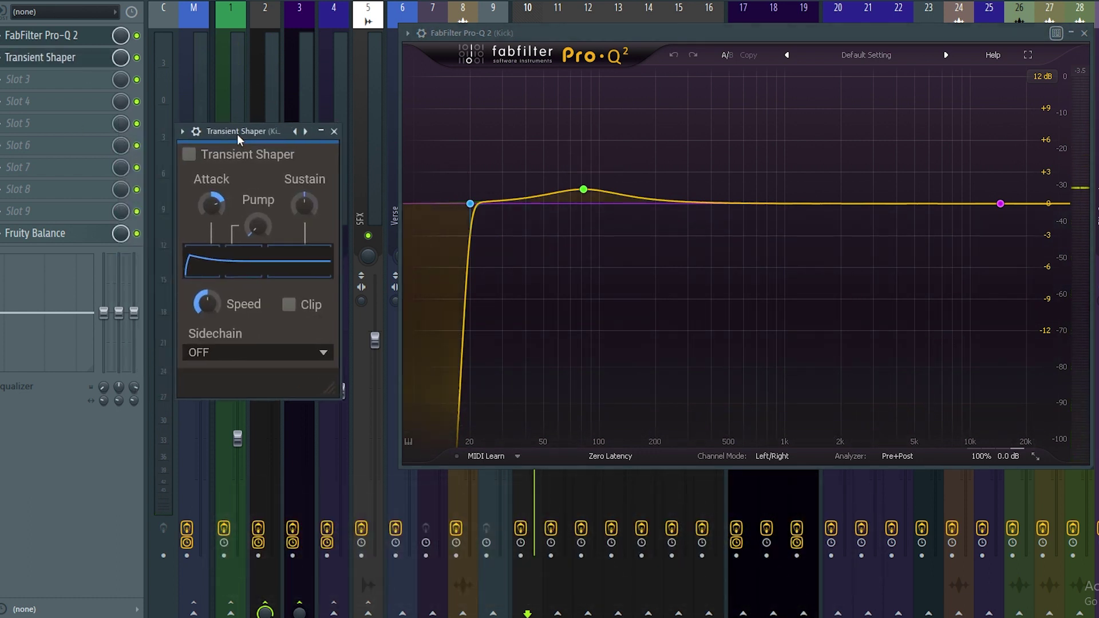
key(space)
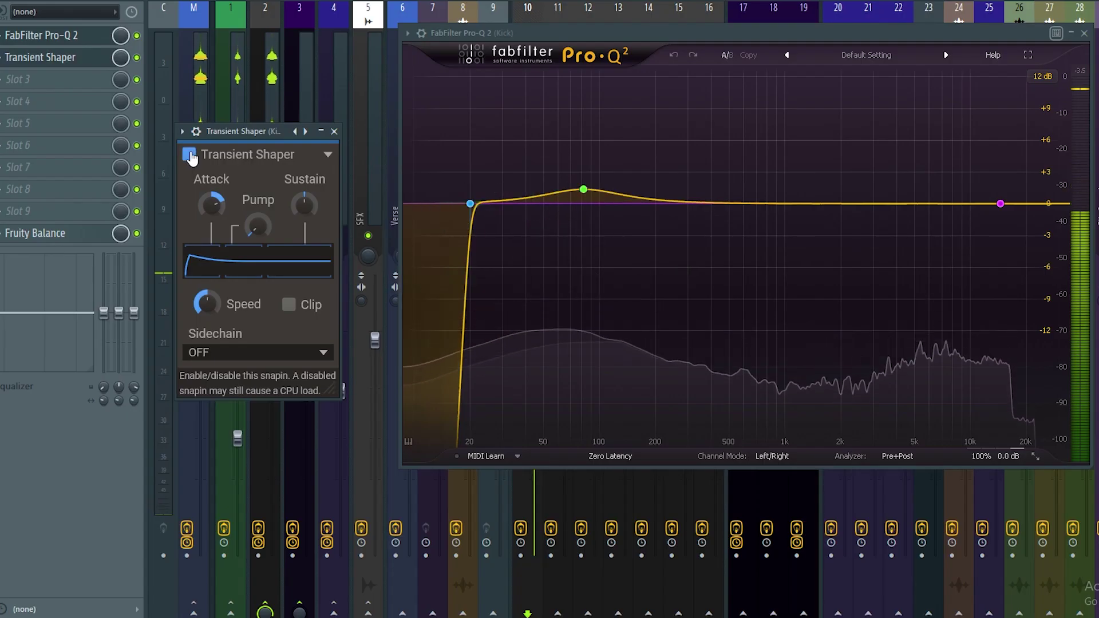
click(189, 153)
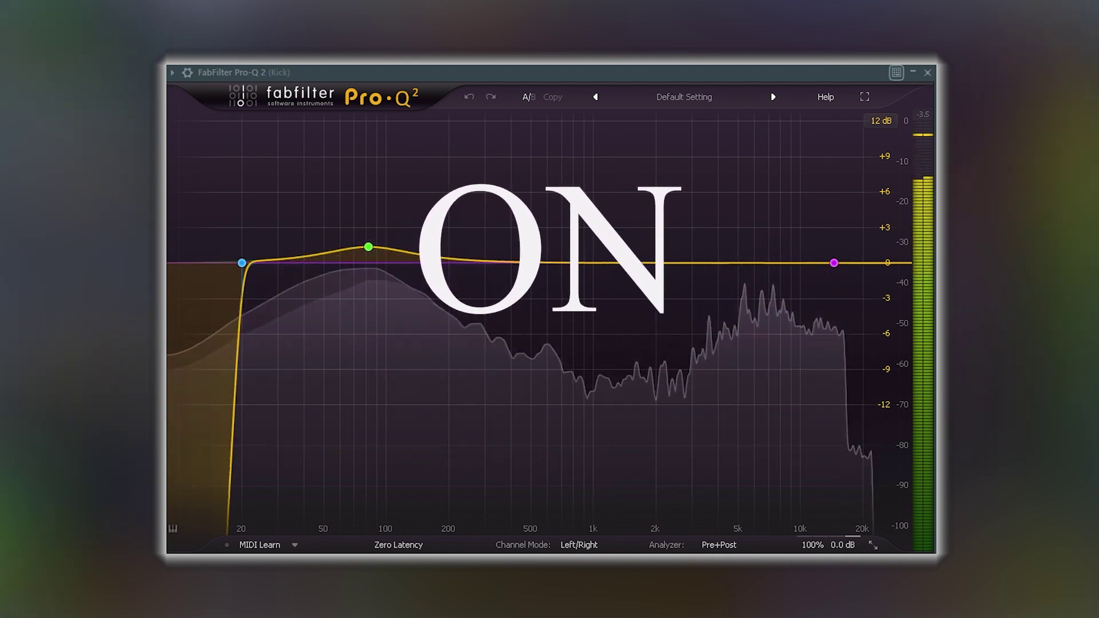
key(space)
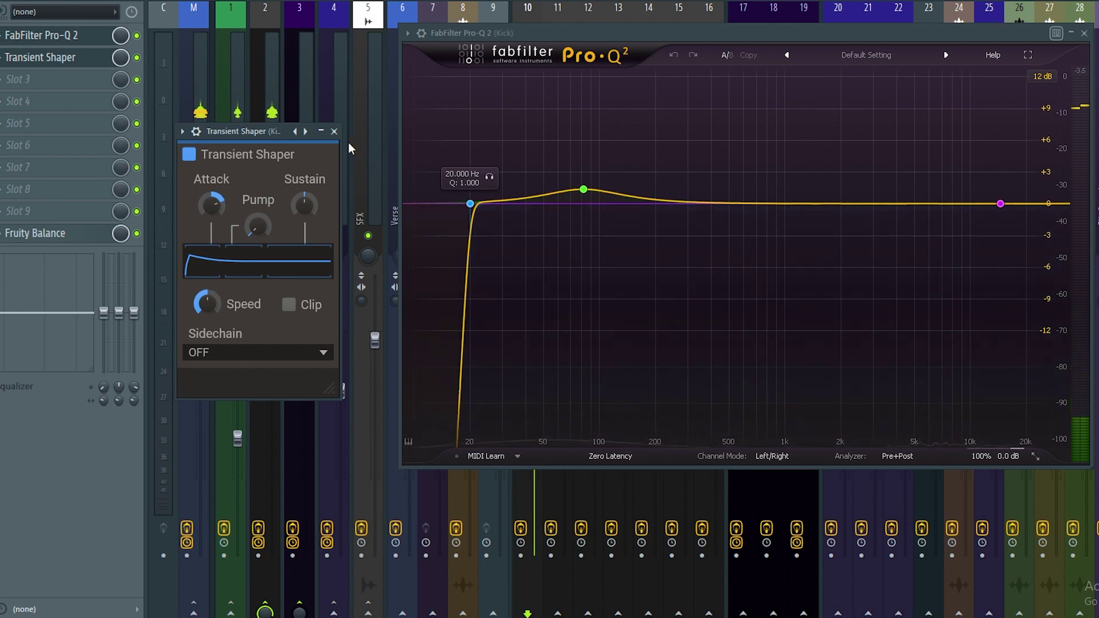
click(1083, 36)
Load the LOW CUT preset in the Snare channel's Fruity parametric EQ 2 and adjust its low band.
click(554, 157)
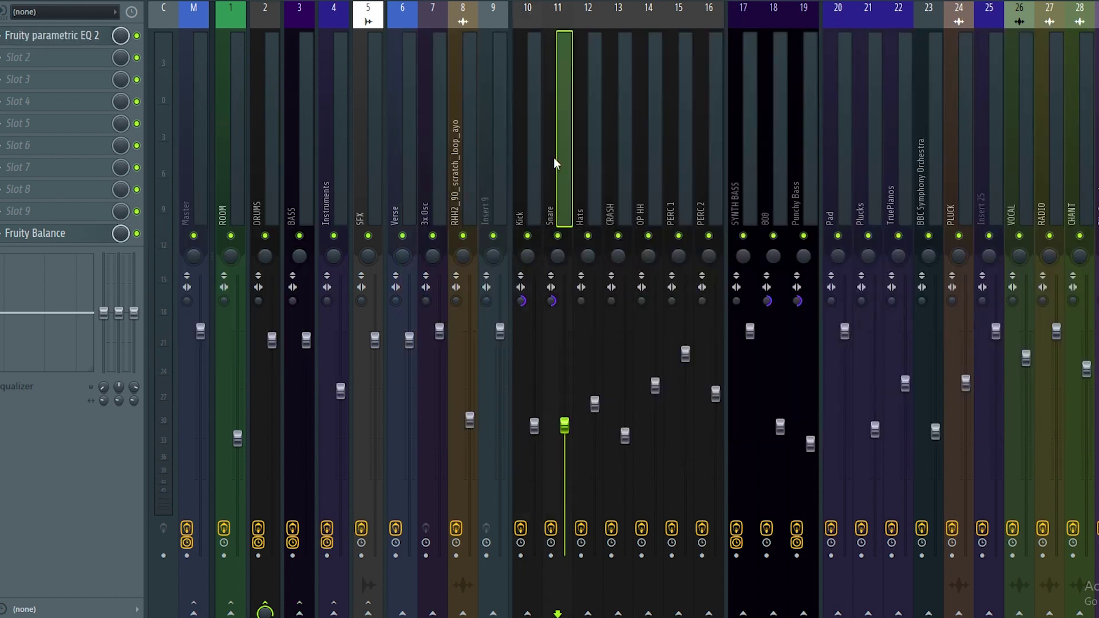
click(87, 40)
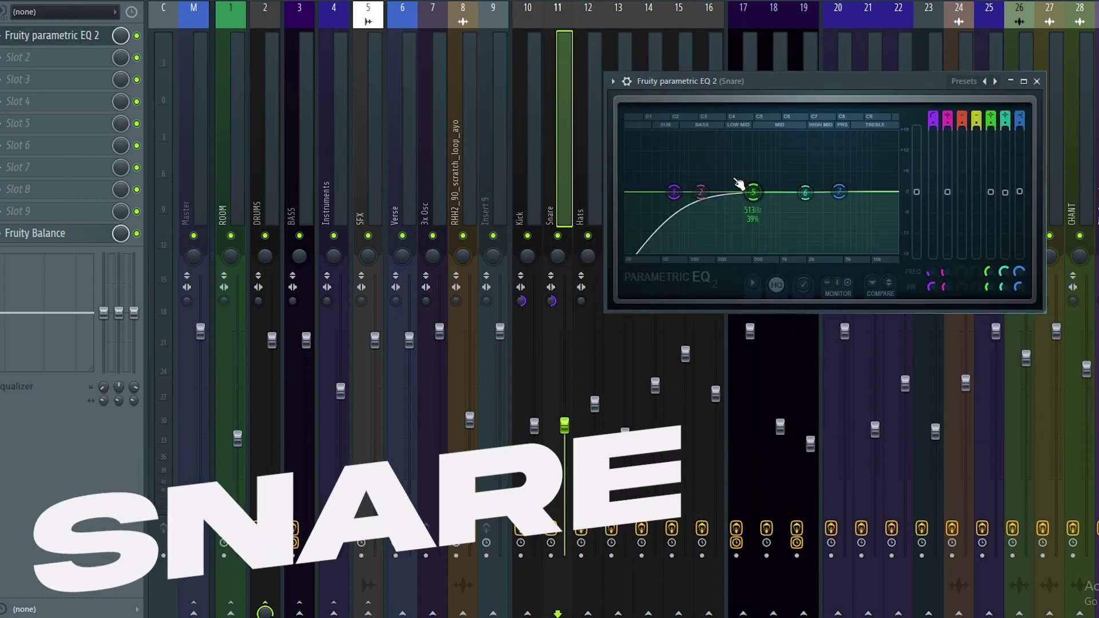
click(958, 82)
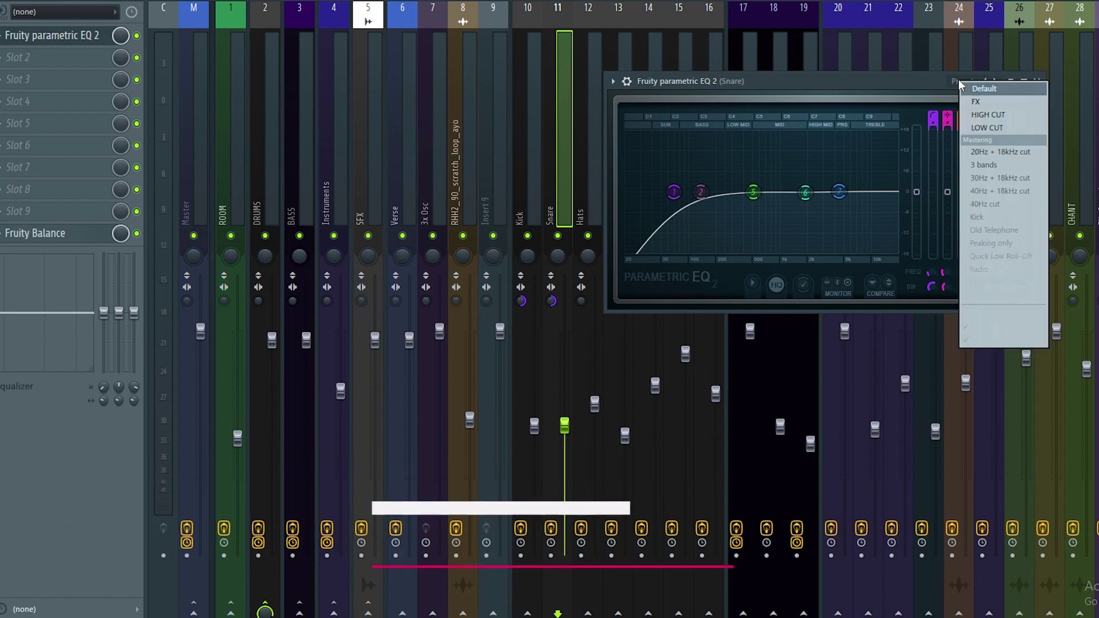
click(973, 129)
drag(711, 195, 694, 191)
Inspect the low-cut curve in the Hats channel's Fruity parametric EQ 2 and close the plugin.
click(587, 153)
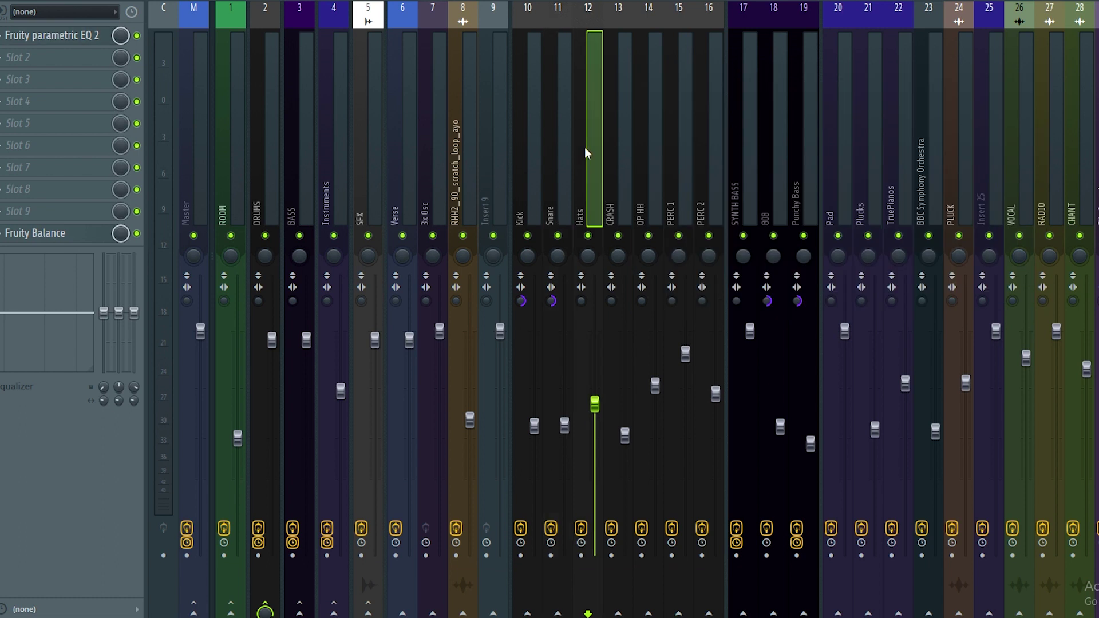
click(87, 39)
alt+click(690, 177)
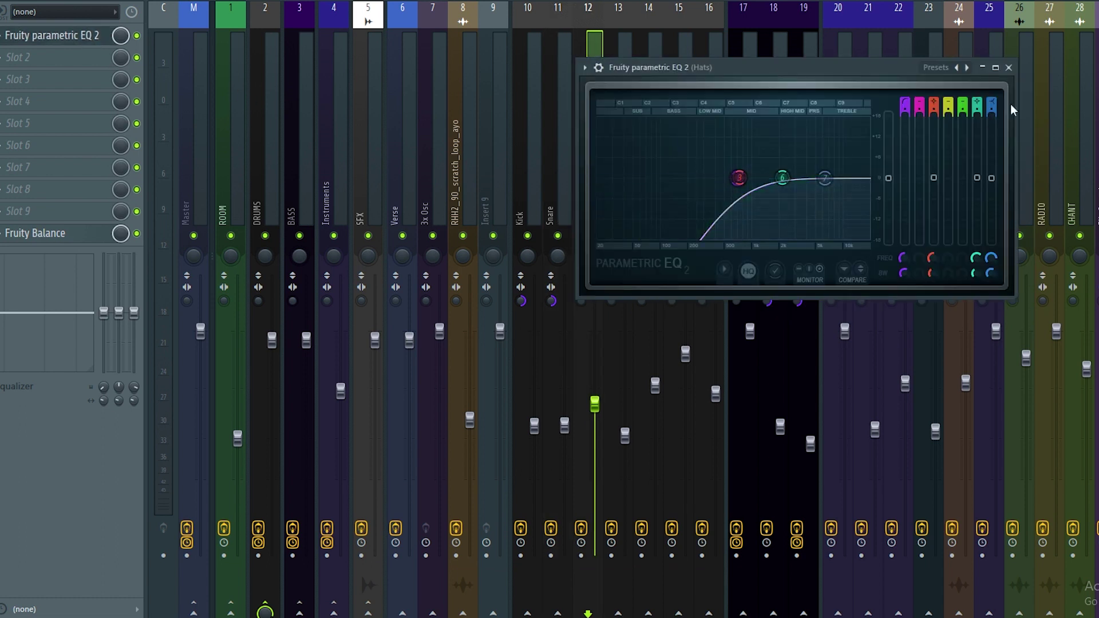
click(1008, 68)
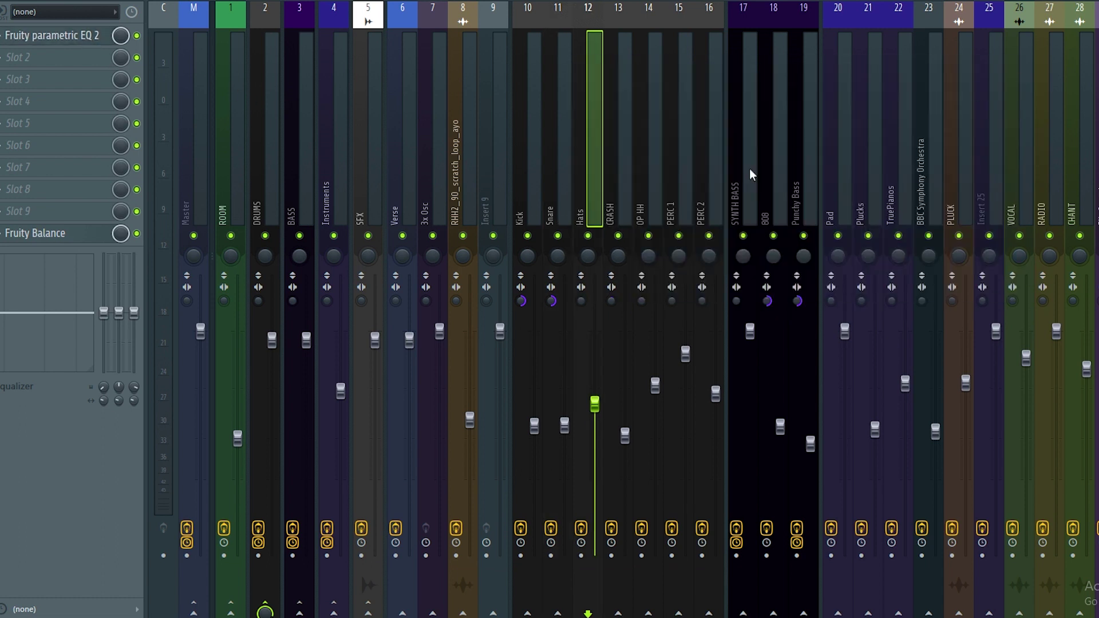
Inspect the pan modulation in the CRASH channel's ShaperBox and close the plugin.
click(614, 131)
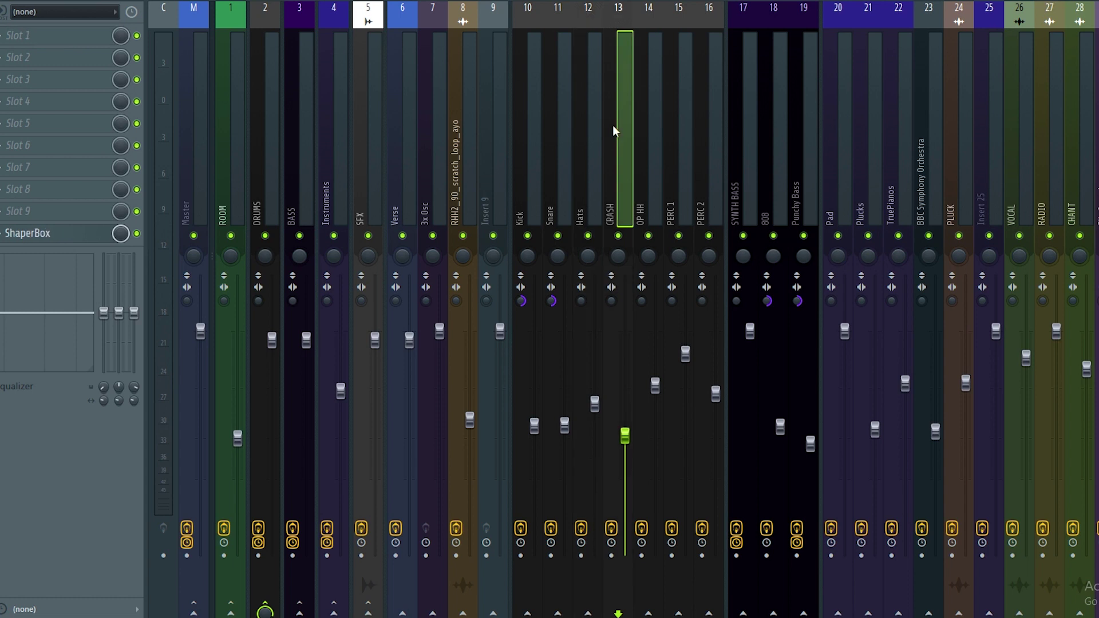
click(69, 235)
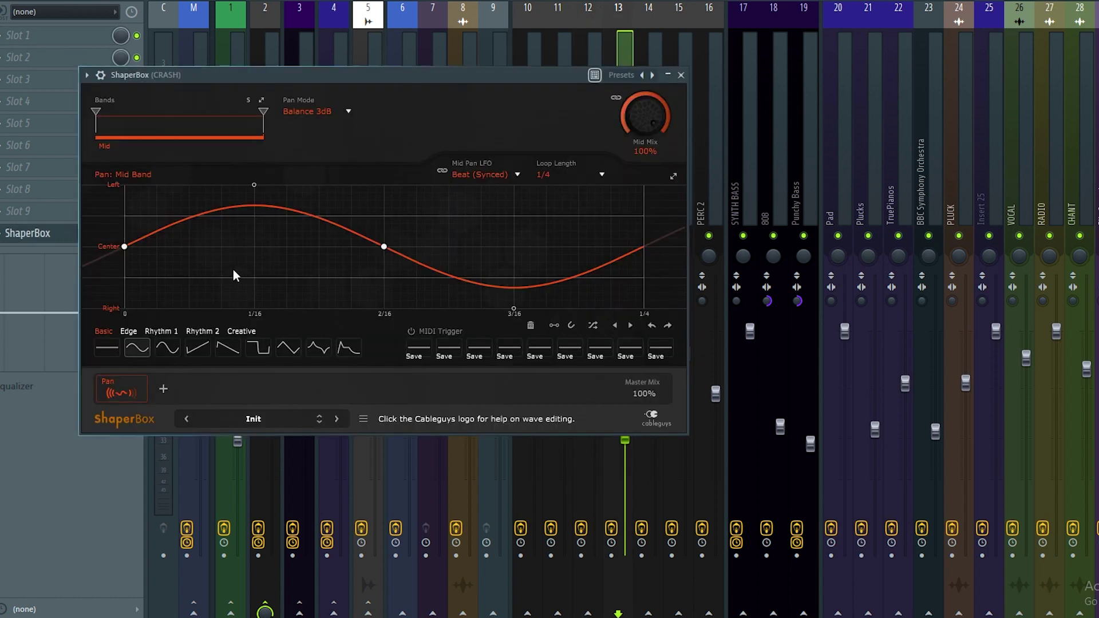
click(680, 76)
Copy the Fruity parametric EQ 2 with its settings from the Hats channel to the CRASH channel.
click(603, 83)
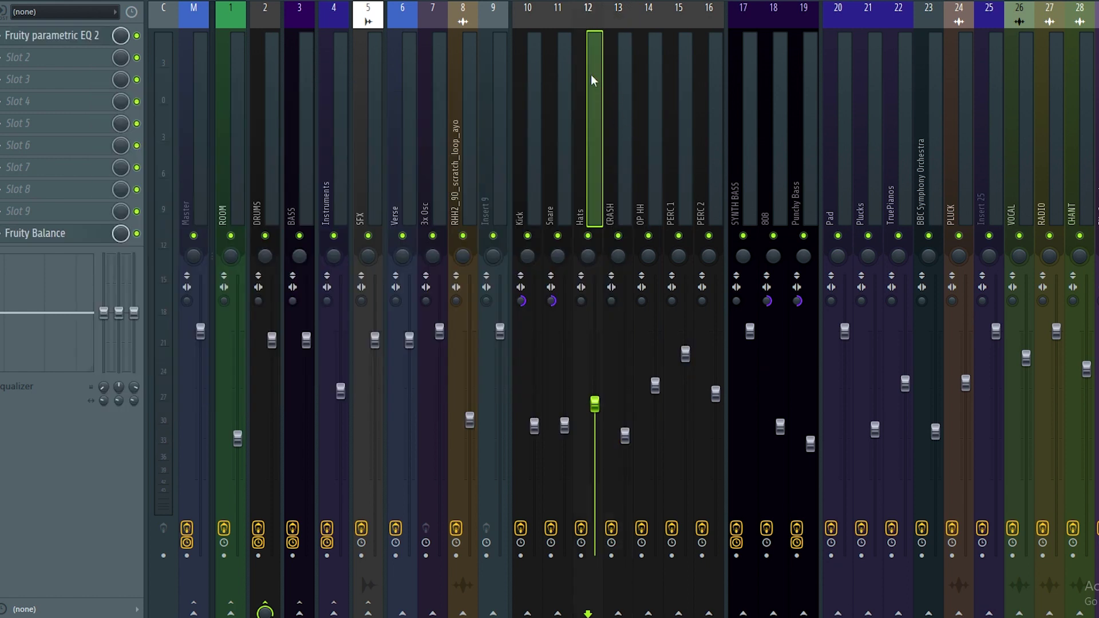
click(3, 38)
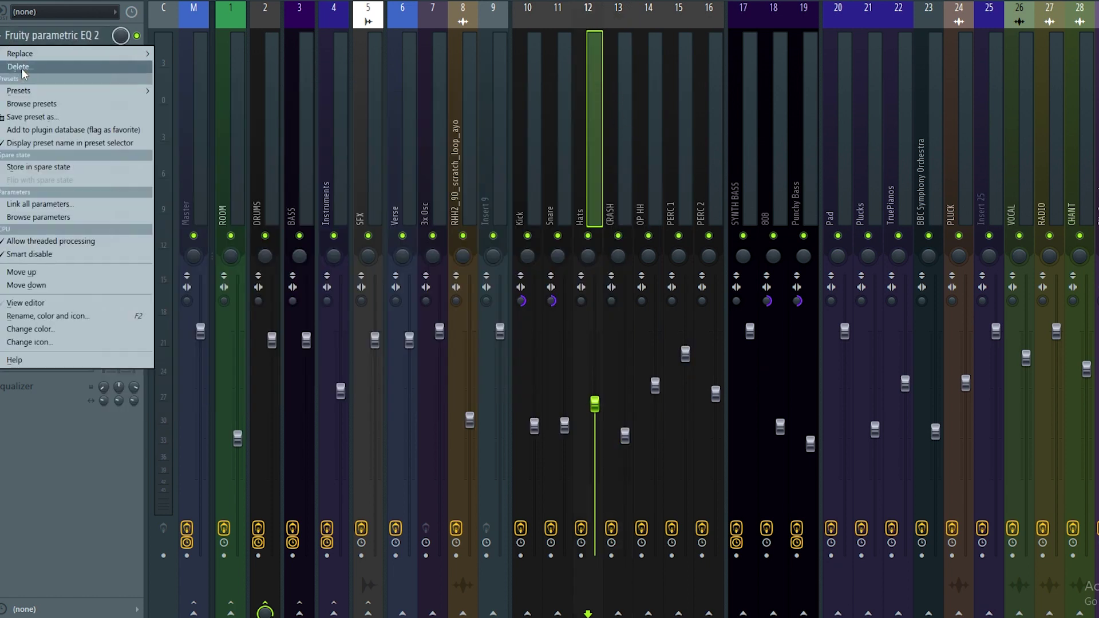
drag(23, 105, 609, 49)
Check the effects on the OP HH and PERC channels, including the Fruity Balance on PERC 2.
click(642, 133)
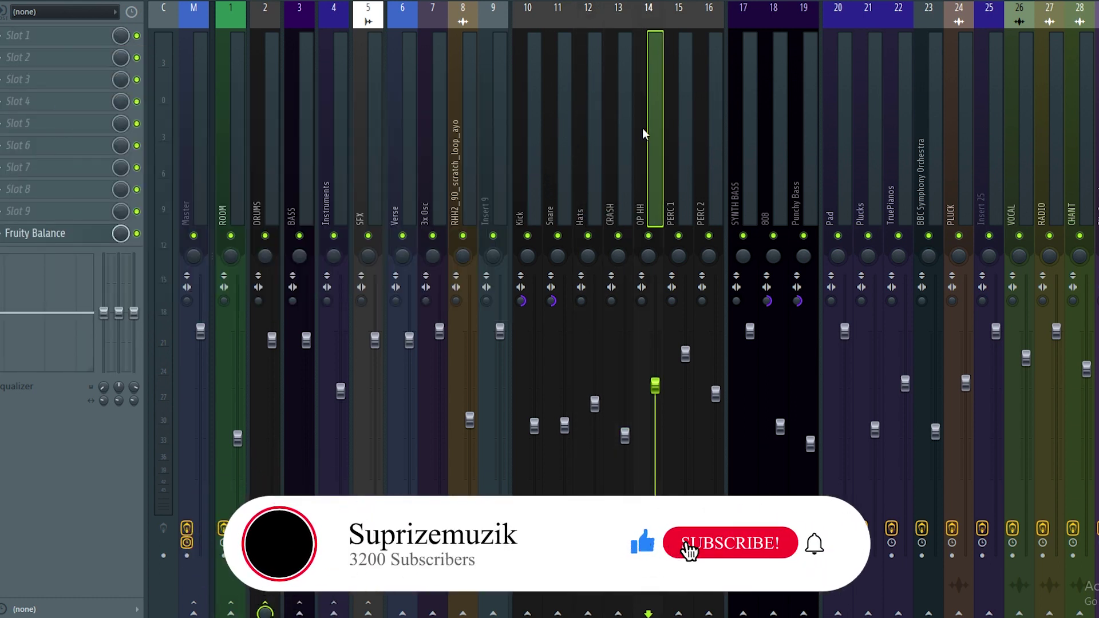
click(677, 101)
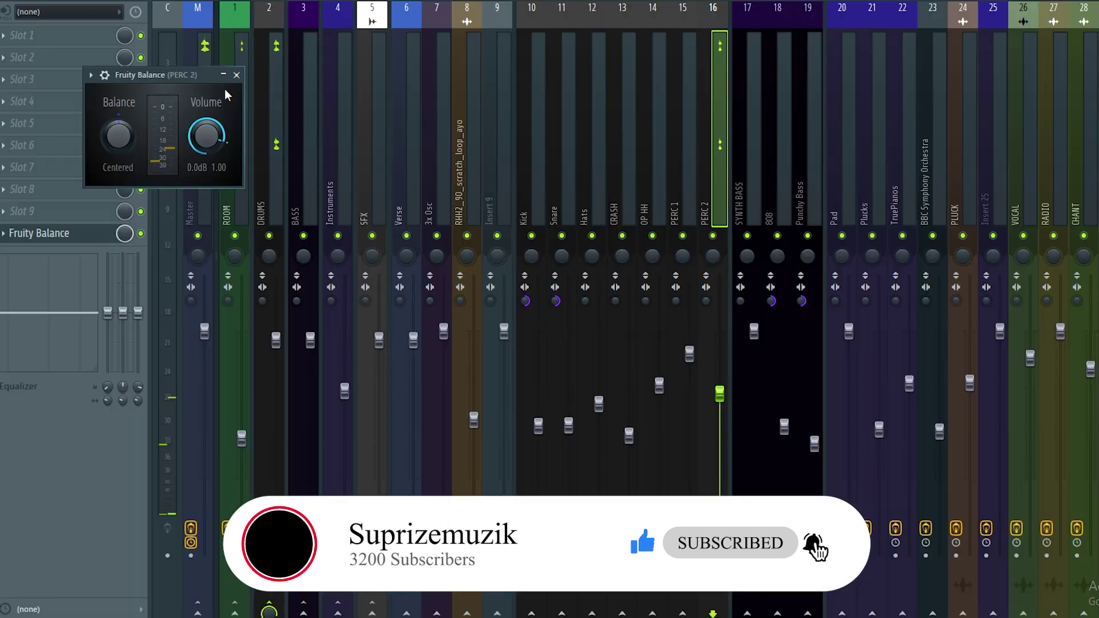
click(229, 75)
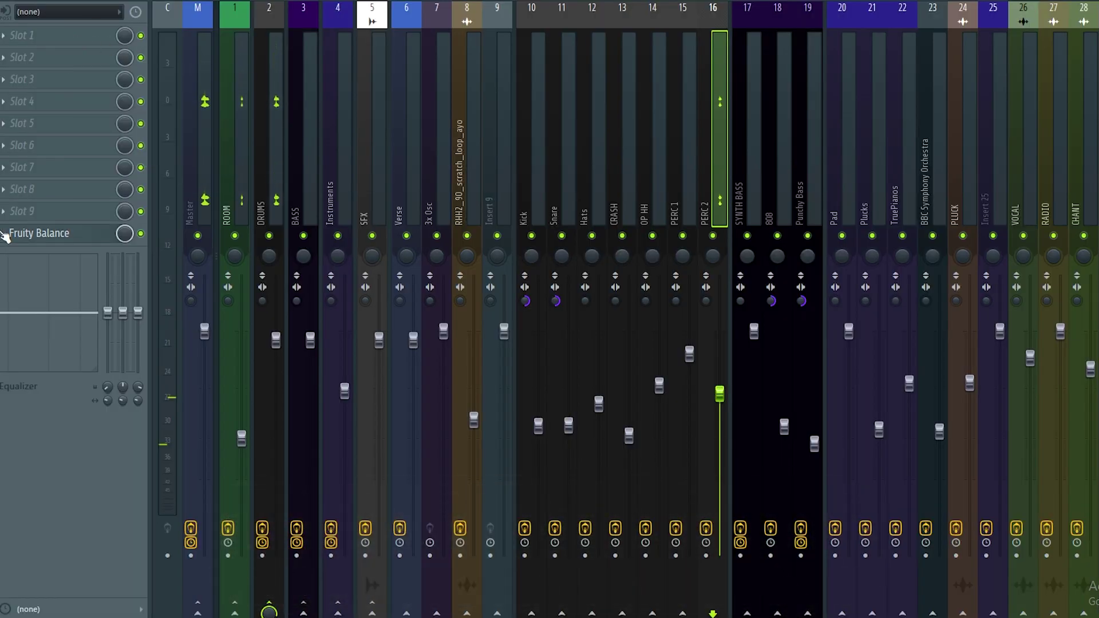
Copy the CRASH channel's Fruity parametric EQ 2 with its settings to PERC 2 and close the plugin window.
click(611, 102)
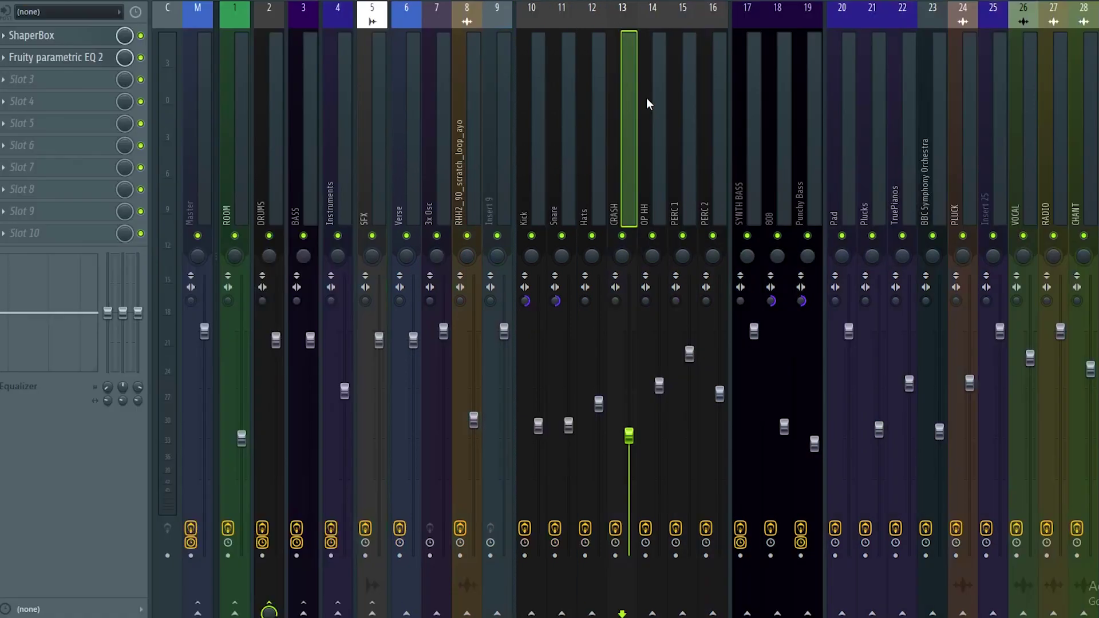
click(34, 57)
click(46, 138)
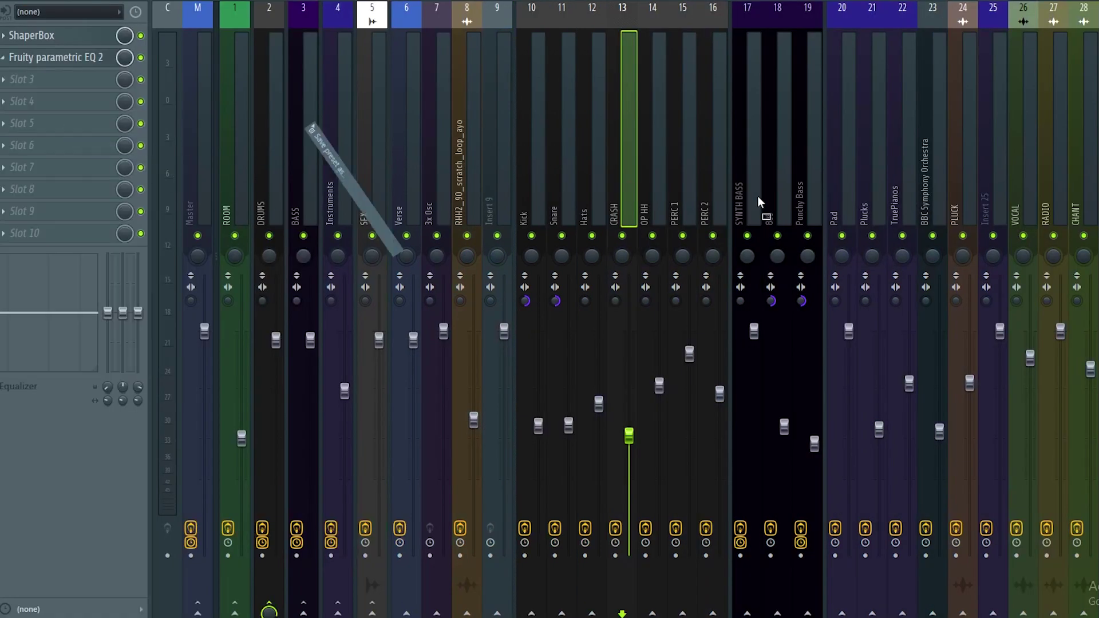
click(713, 74)
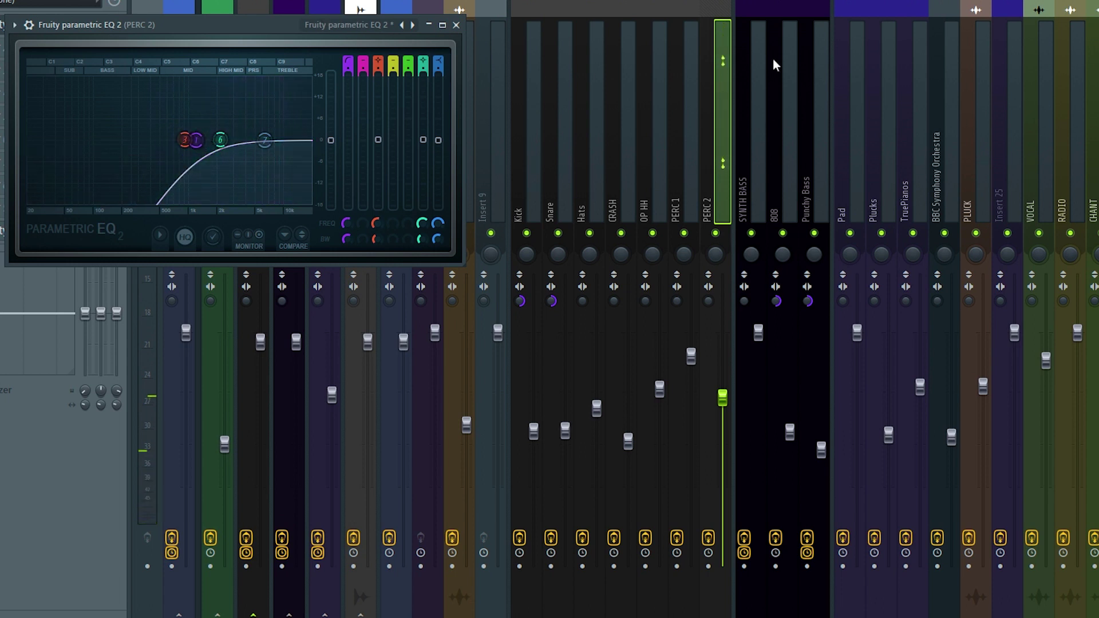
click(456, 25)
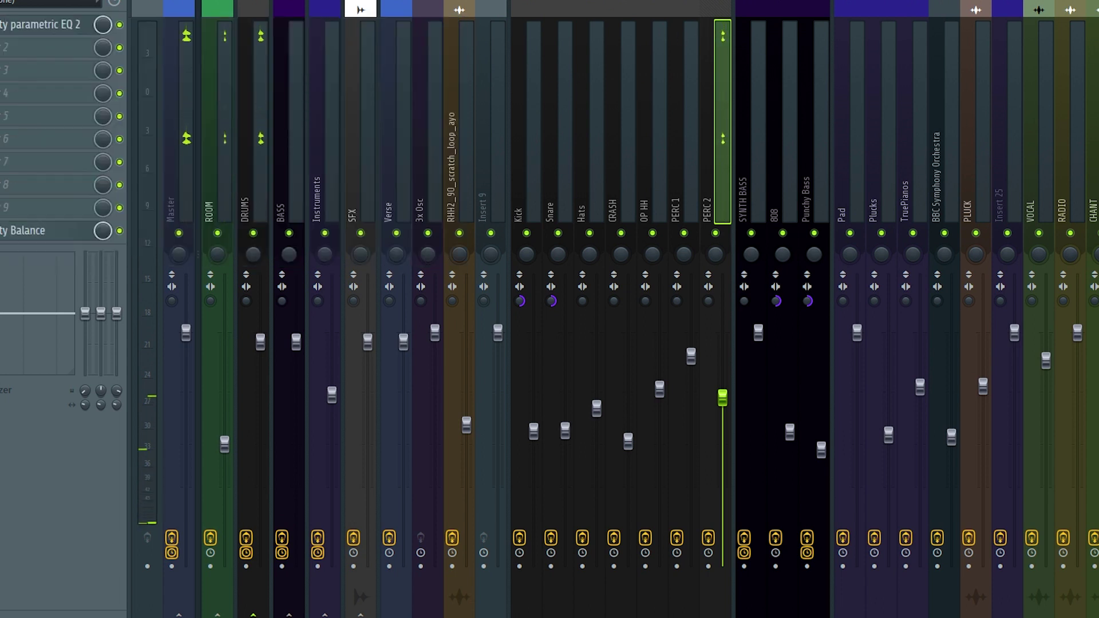
Audition the Tamb track soloed in the playlist.
key(F5)
click(172, 392)
key(space)
key(space)
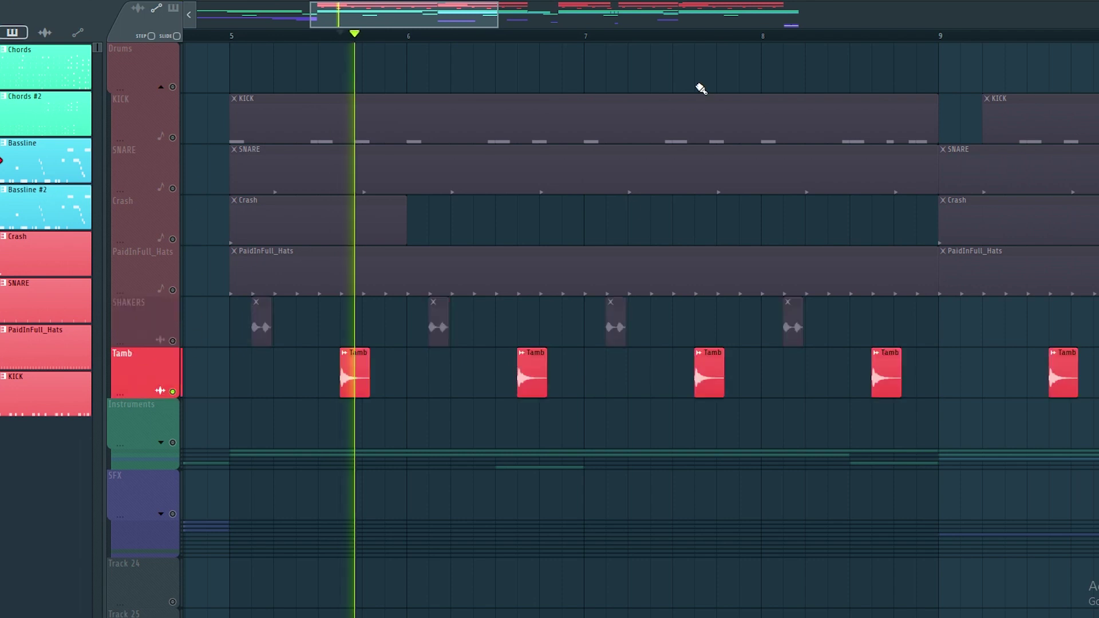
Copy PERC 2's Fruity parametric EQ 2 with its settings to the OP HH channel and close the plugin window.
key(F9)
click(719, 126)
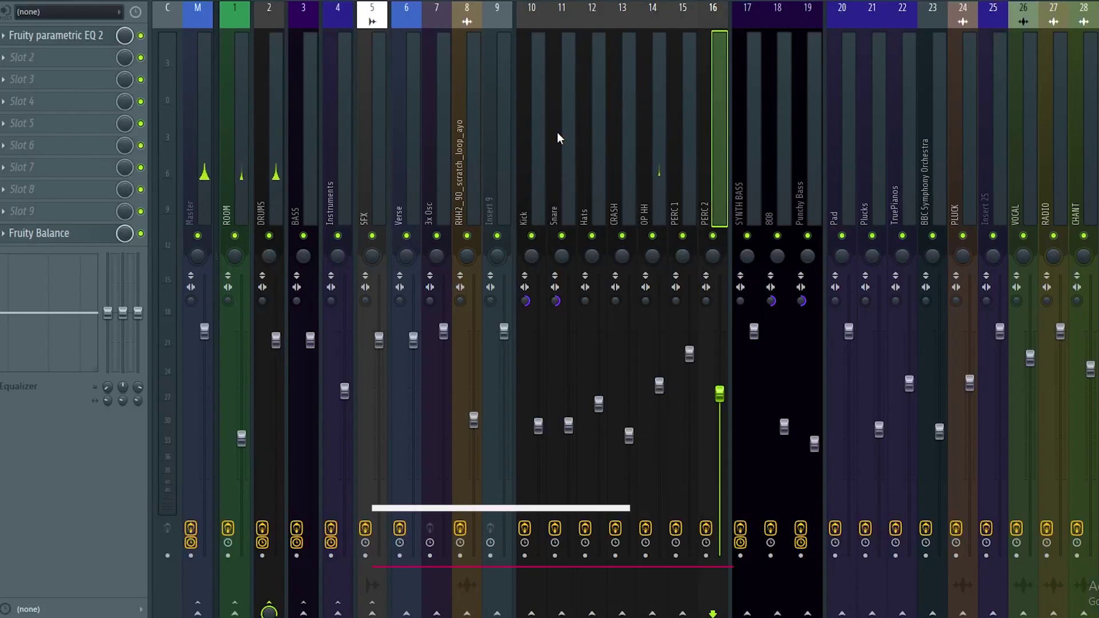
click(3, 35)
click(35, 117)
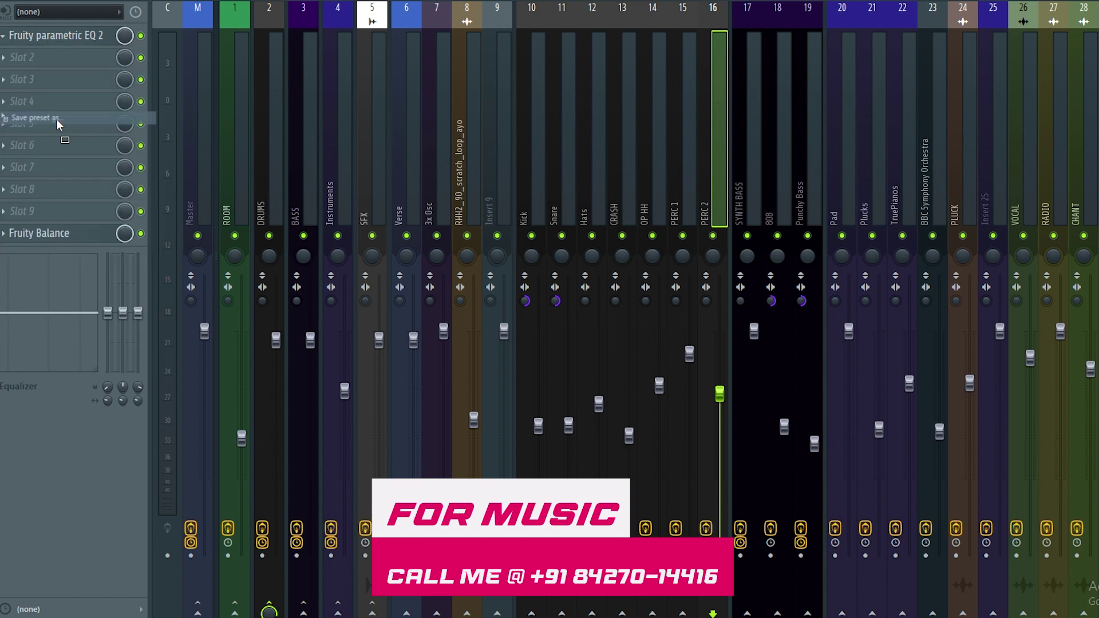
drag(633, 123, 648, 83)
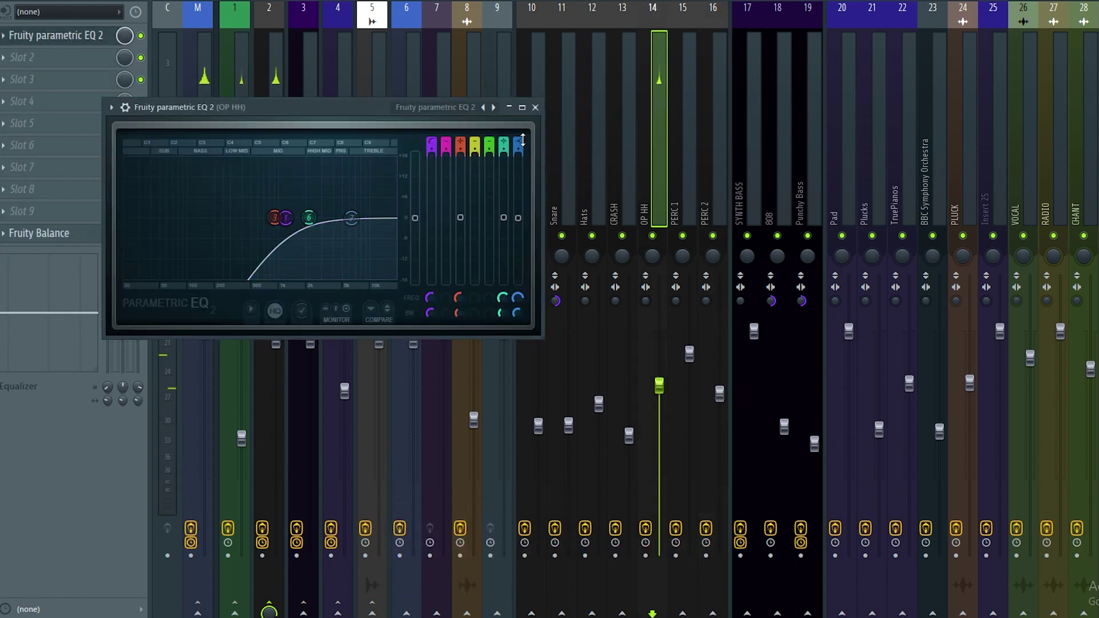
click(535, 107)
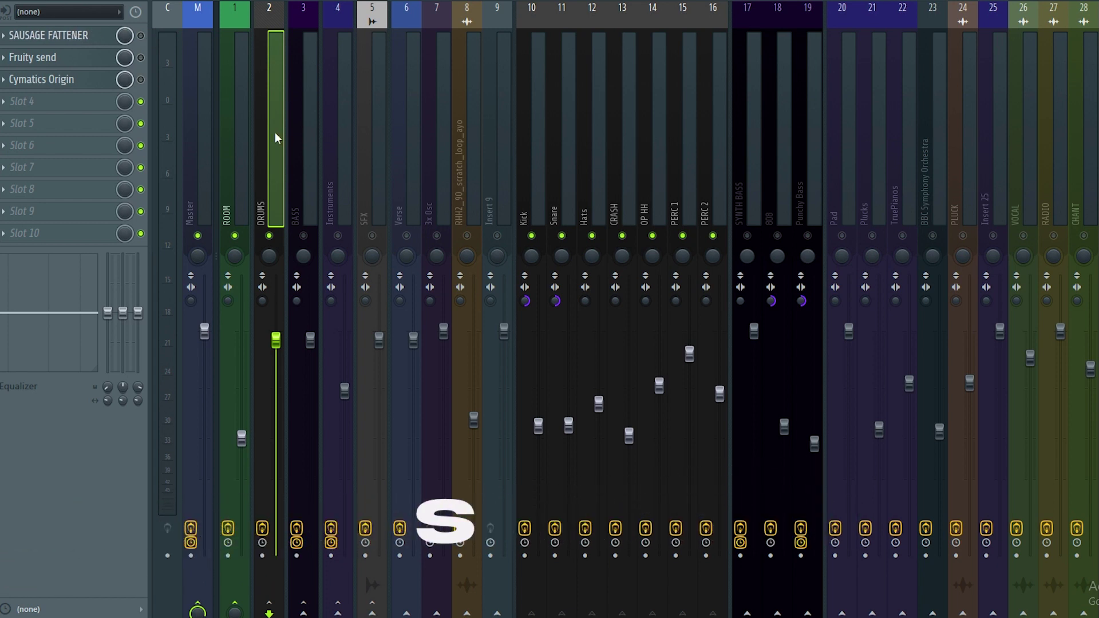
While playing the drums, enable SAUSAGE FATTENER and Fruity send on the DRUMS bus and check the ROOM channel.
key(space)
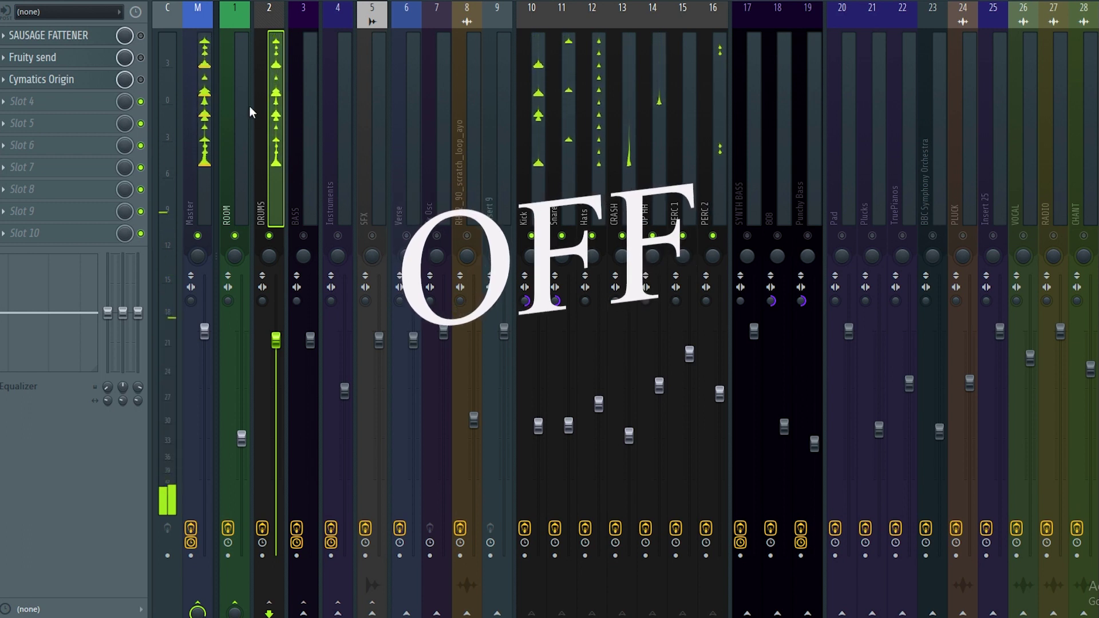
click(141, 36)
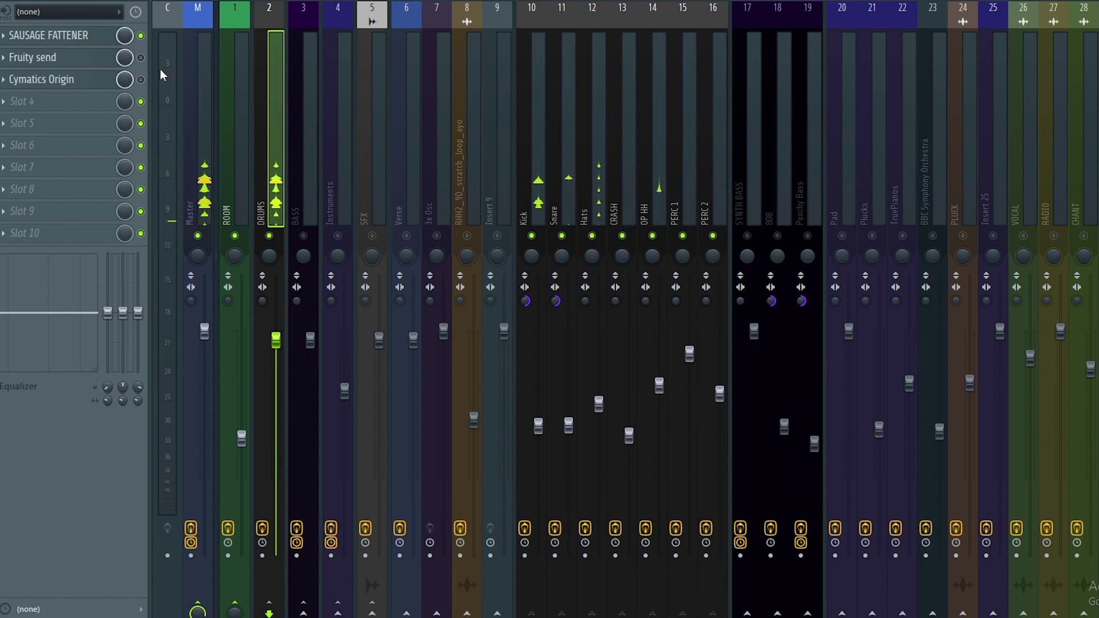
click(230, 19)
click(269, 107)
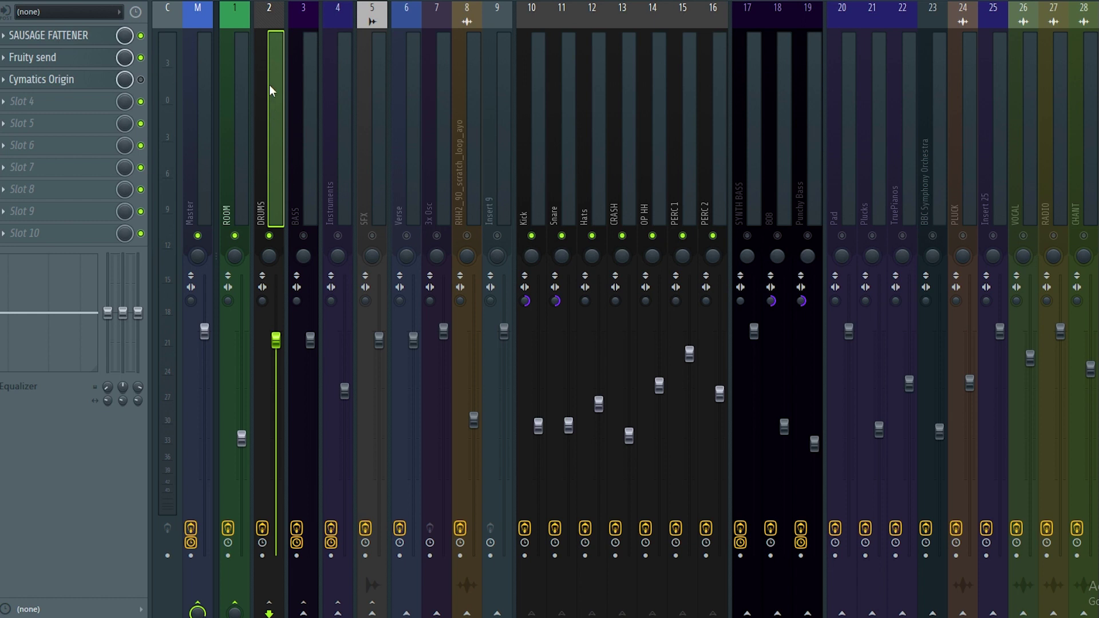
Raise the ROOM fader to the Master's level and mute and unmute ROOM during playback to compare the drums.
click(241, 49)
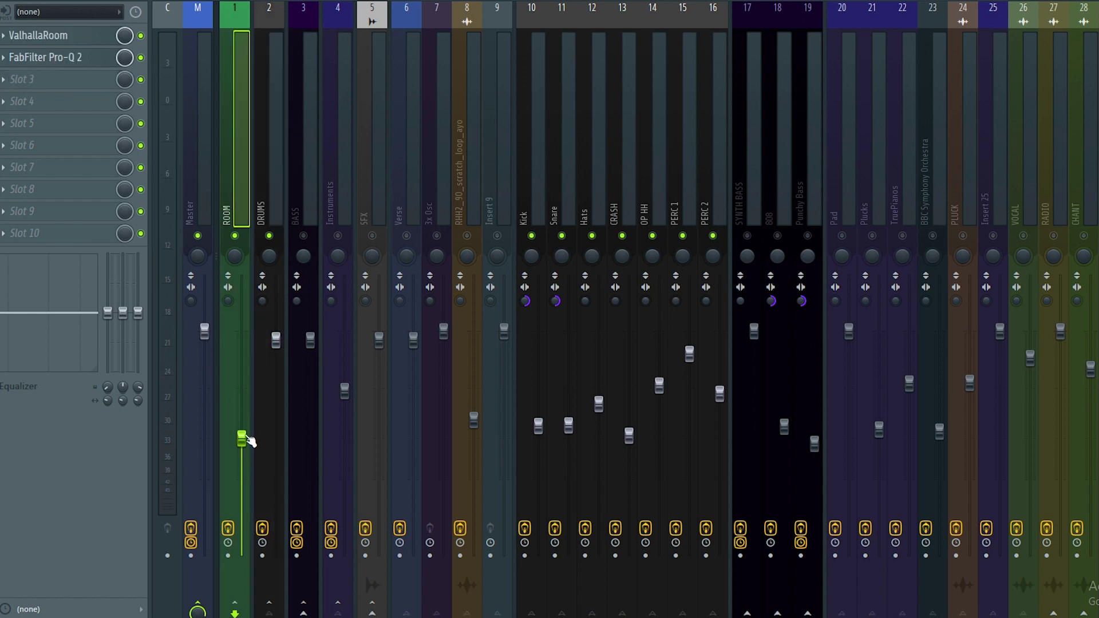
click(269, 177)
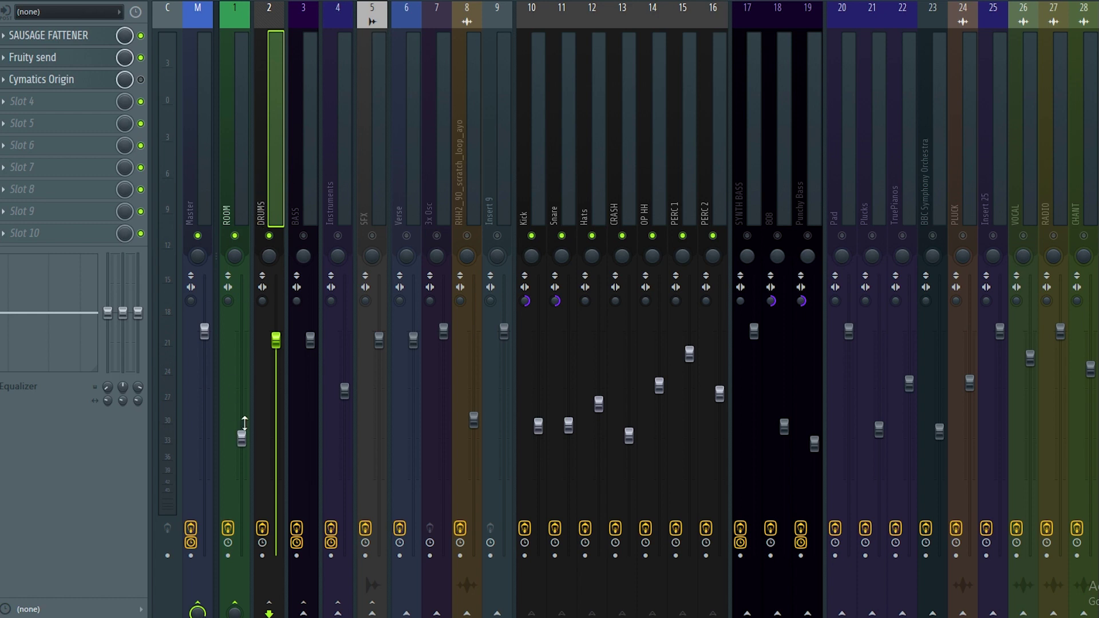
drag(244, 422, 245, 431)
key(space)
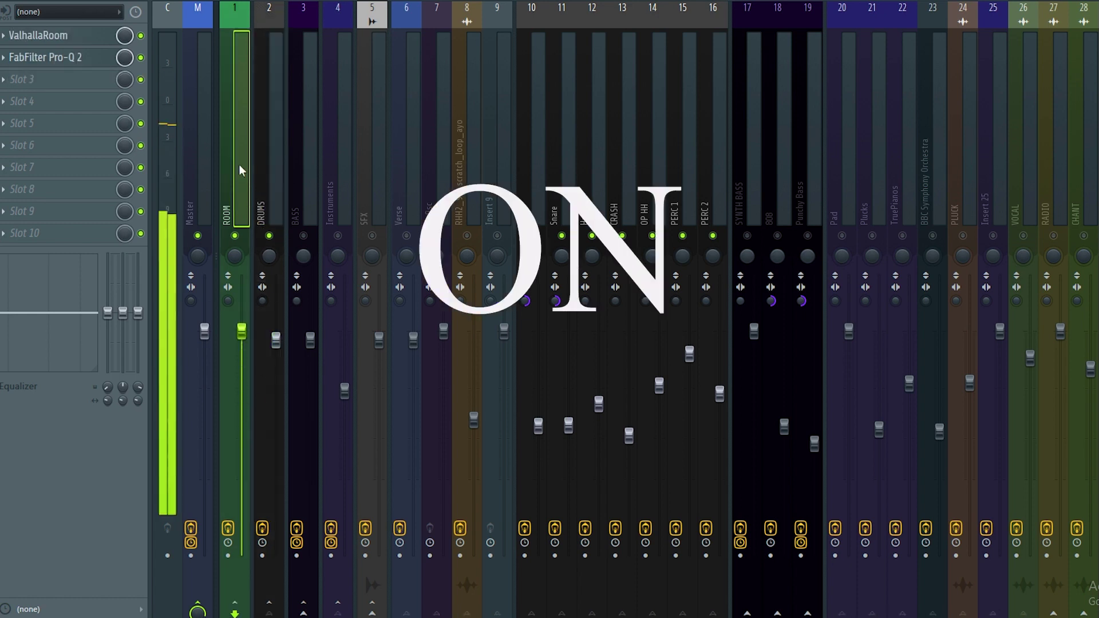
click(234, 235)
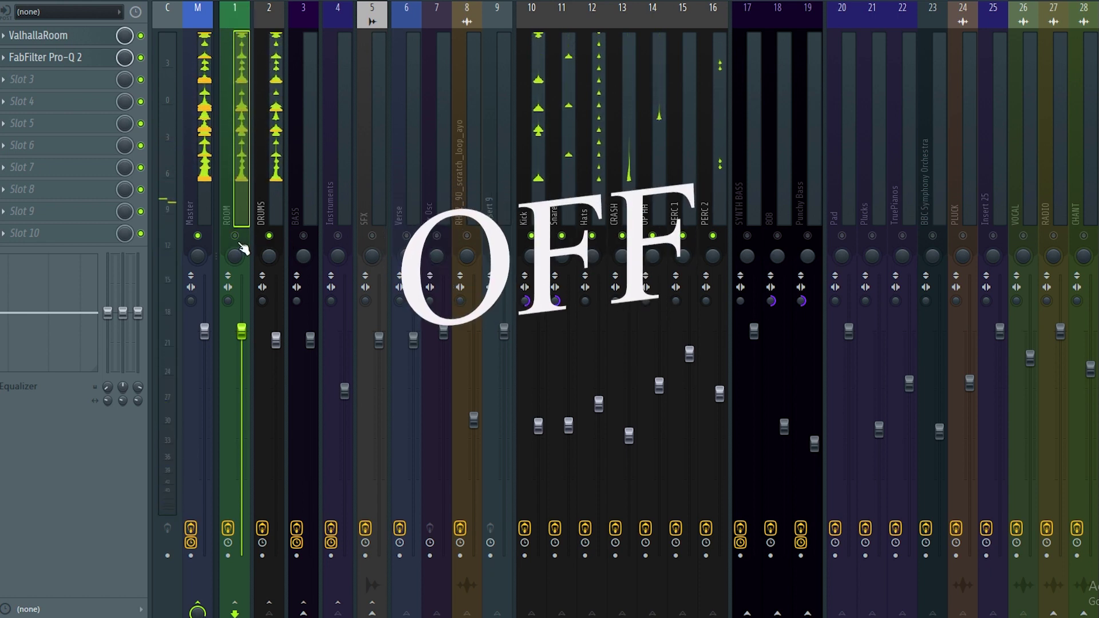
click(234, 235)
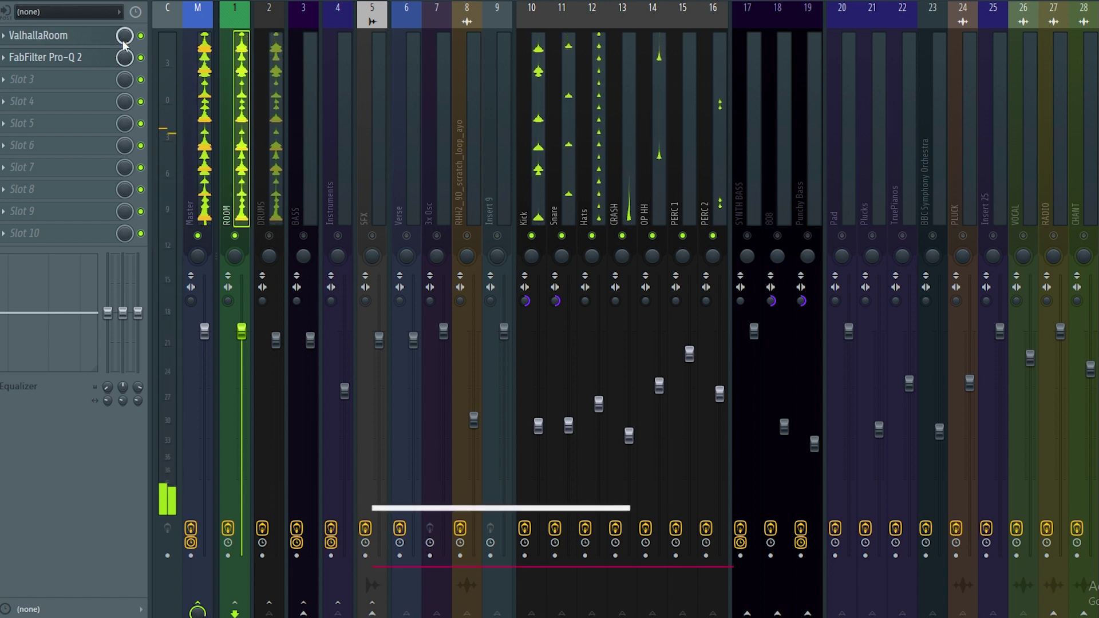
Bypass and re-enable ValhallaRoom on ROOM while listening, then review its reverb settings and close the plugin window.
click(141, 35)
click(140, 35)
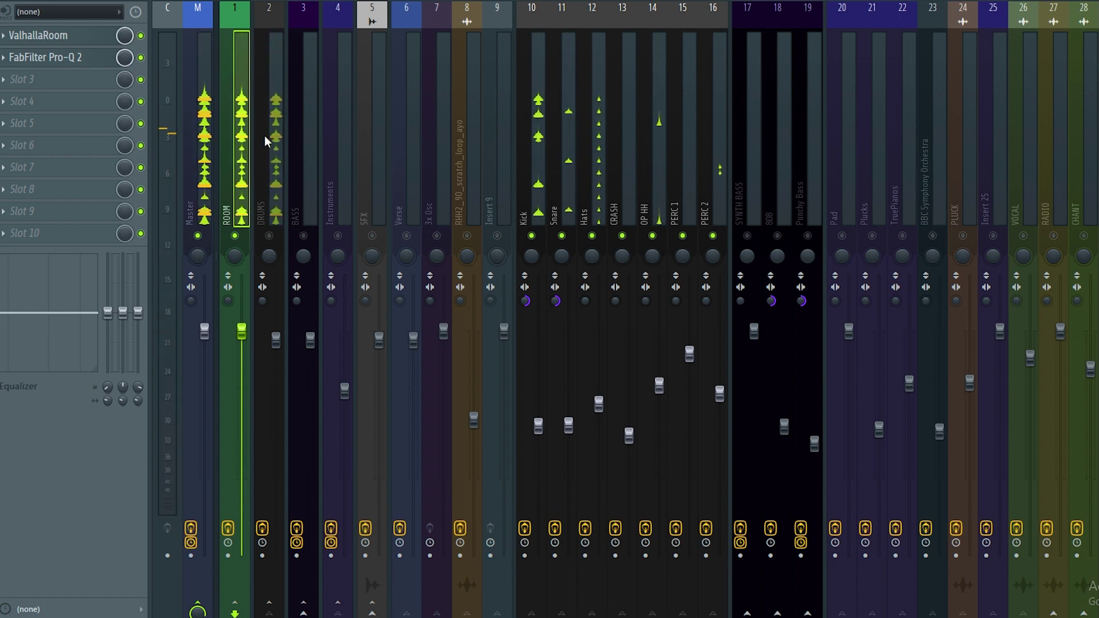
click(38, 35)
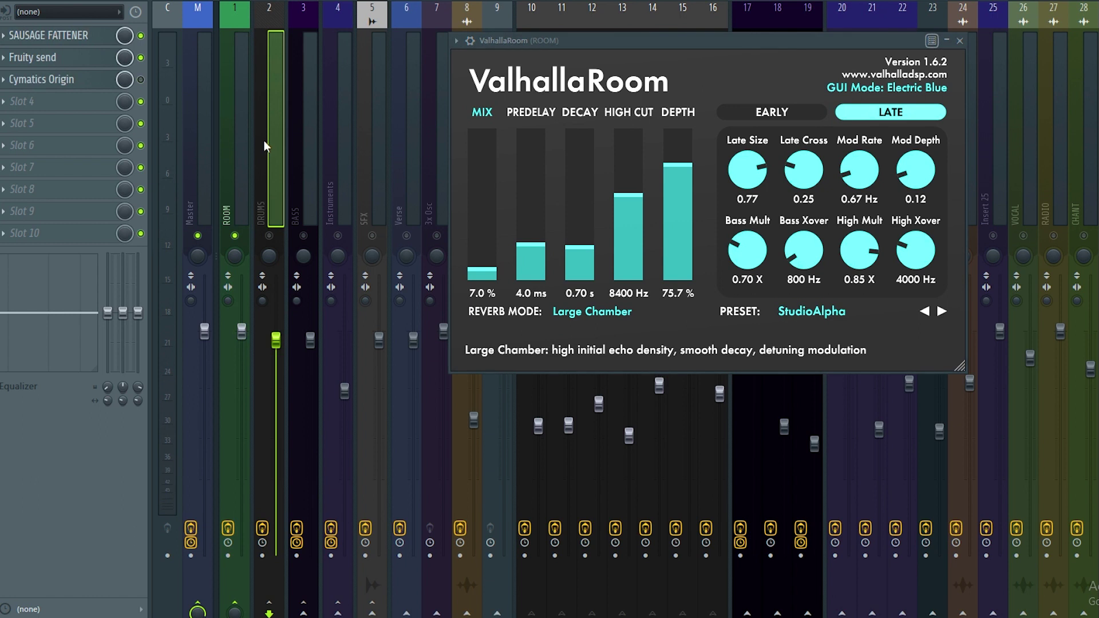
click(960, 40)
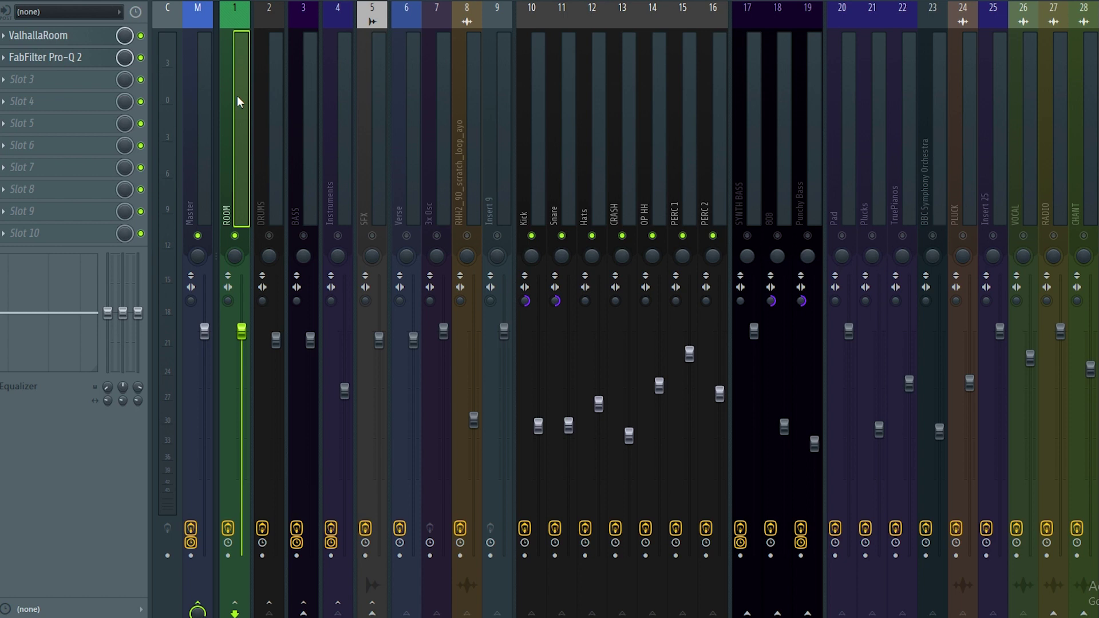
Unmute all mixer channels, lower the ROOM fader, and compare ValhallaRoom bypassed and active during playback.
right_click(267, 235)
drag(242, 333, 242, 444)
right_click(267, 235)
key(space)
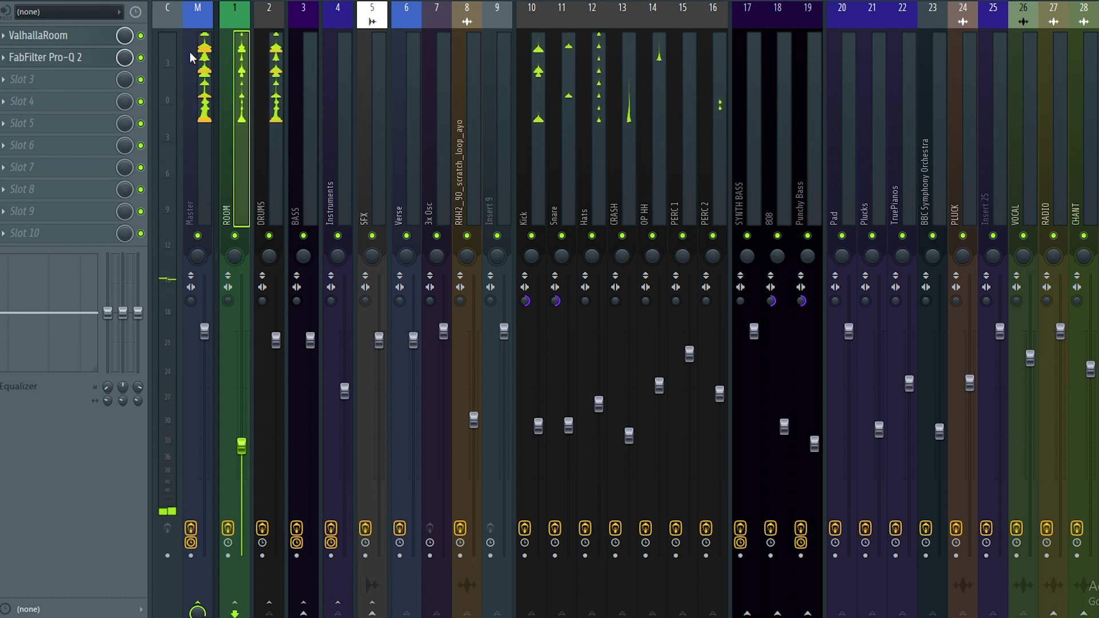
click(142, 36)
click(141, 36)
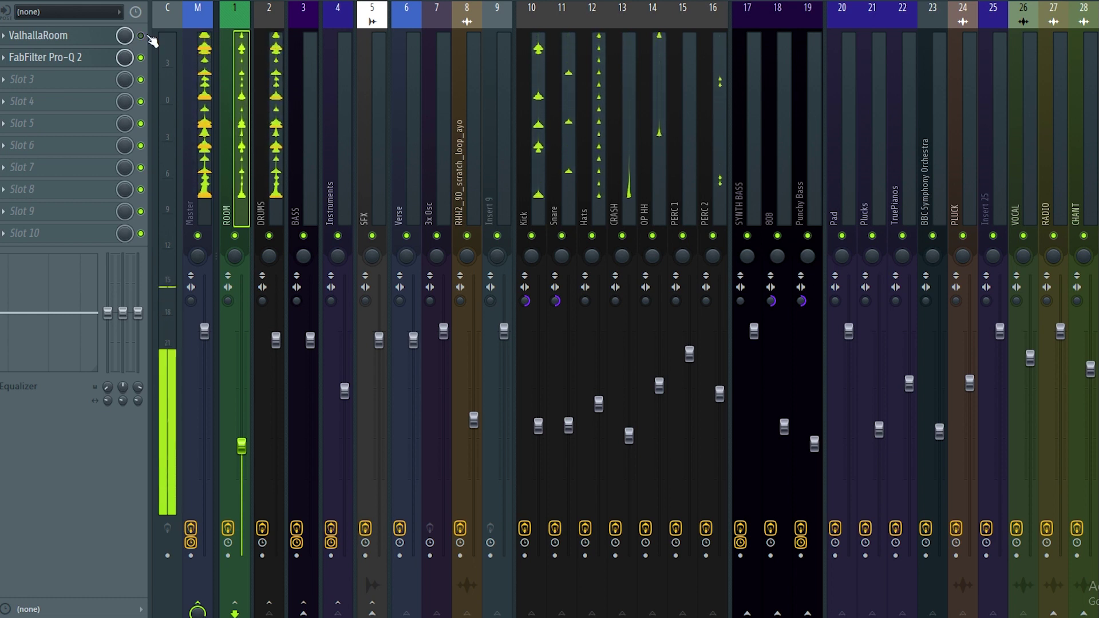
Enable Cymatics Origin on the DRUMS bus, review its settings, and compare it off and on during playback.
click(276, 80)
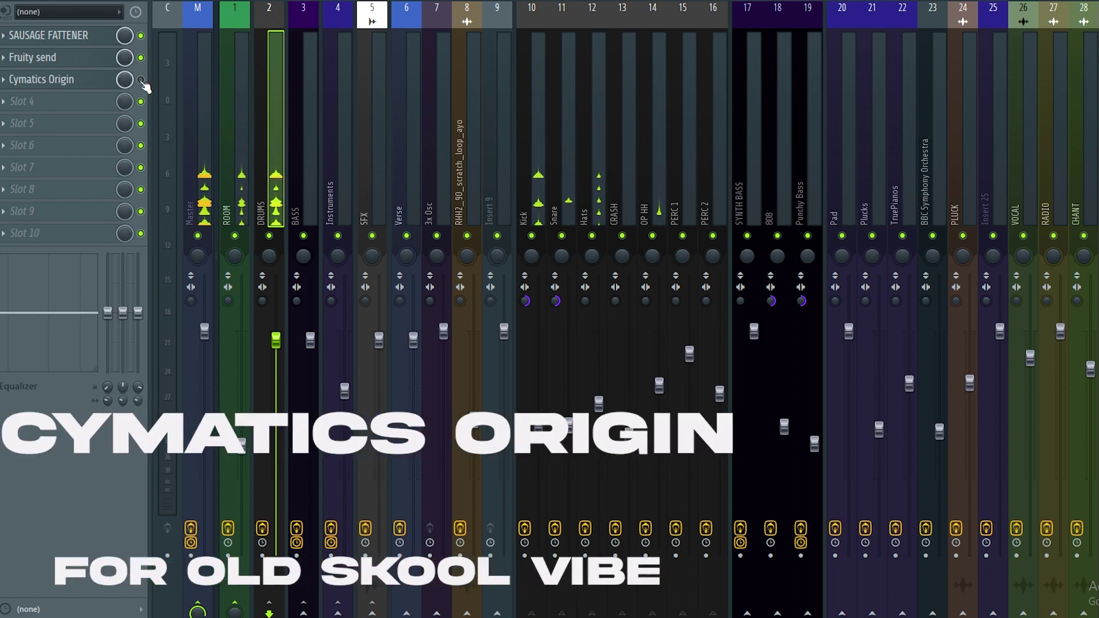
click(75, 80)
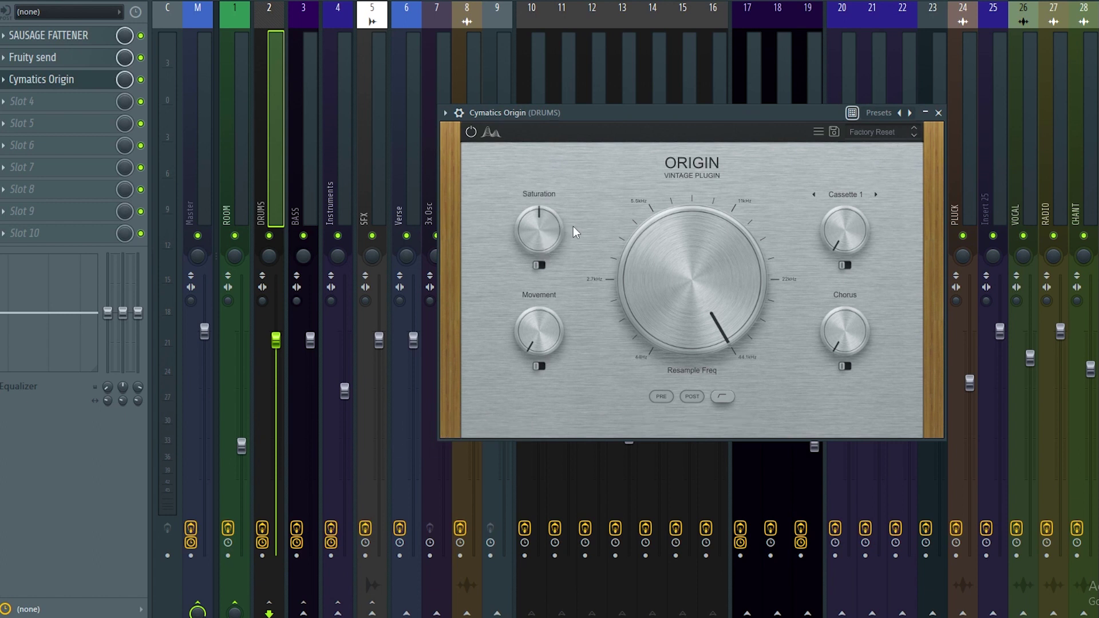
click(937, 113)
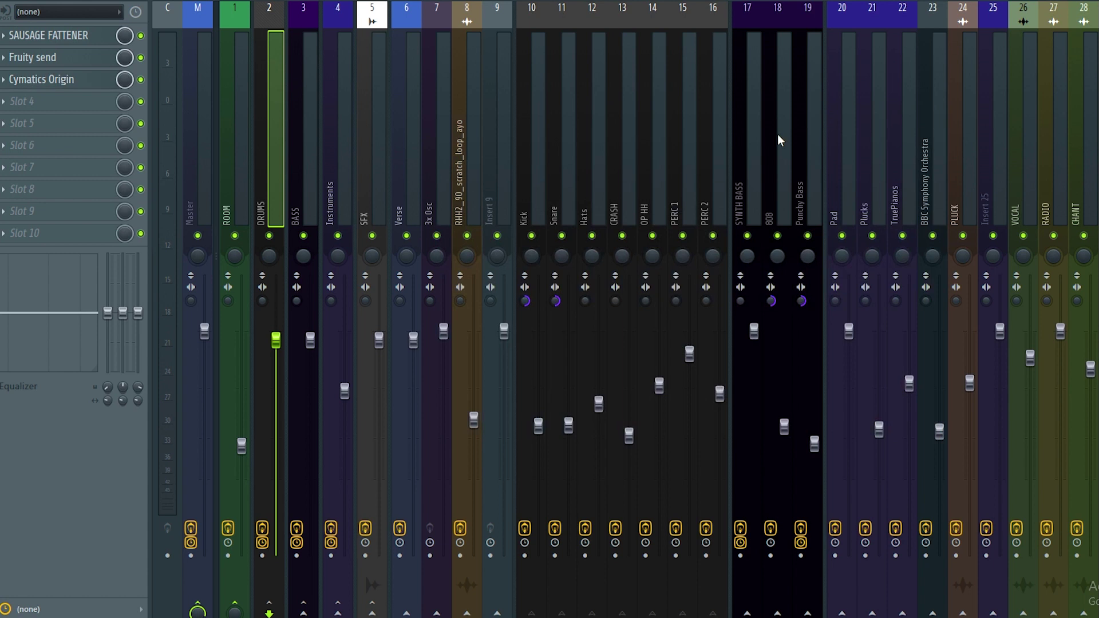
click(140, 80)
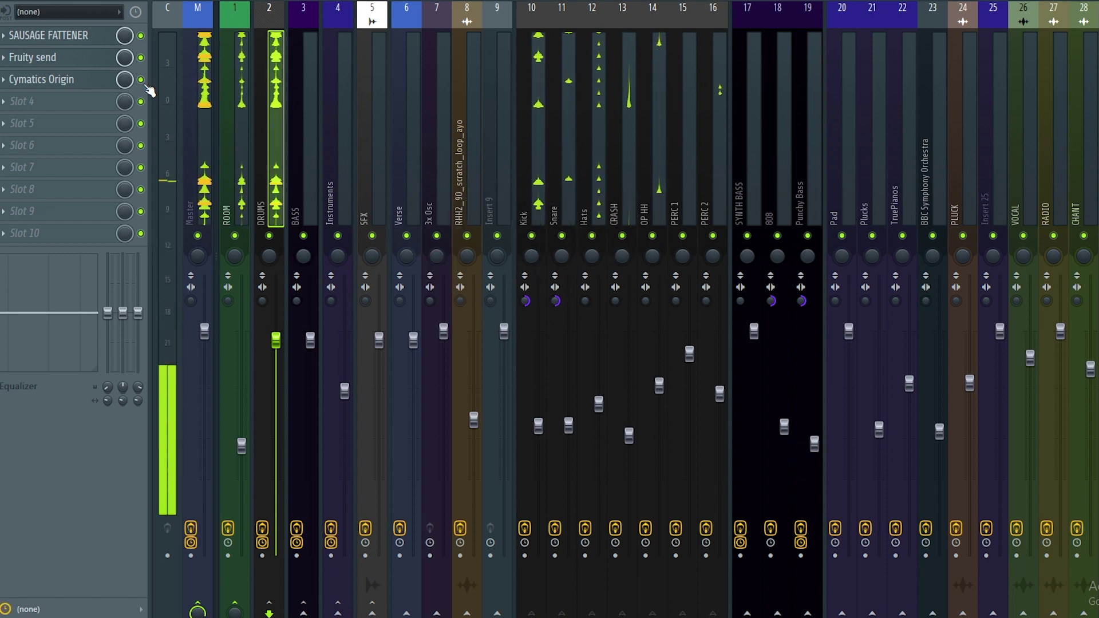
click(142, 81)
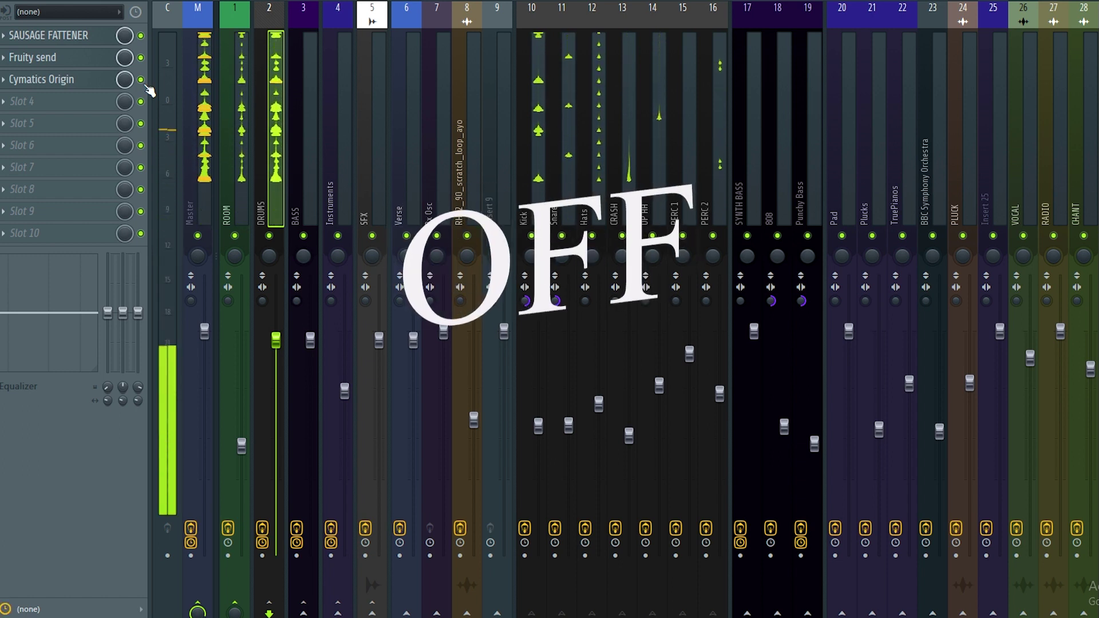
click(142, 81)
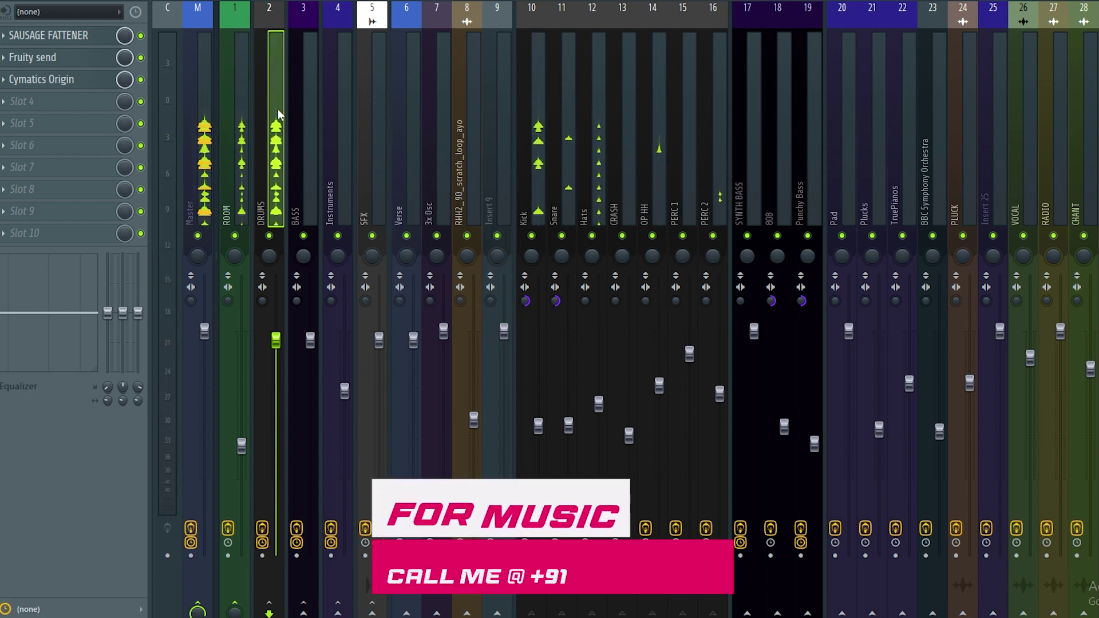
key(space)
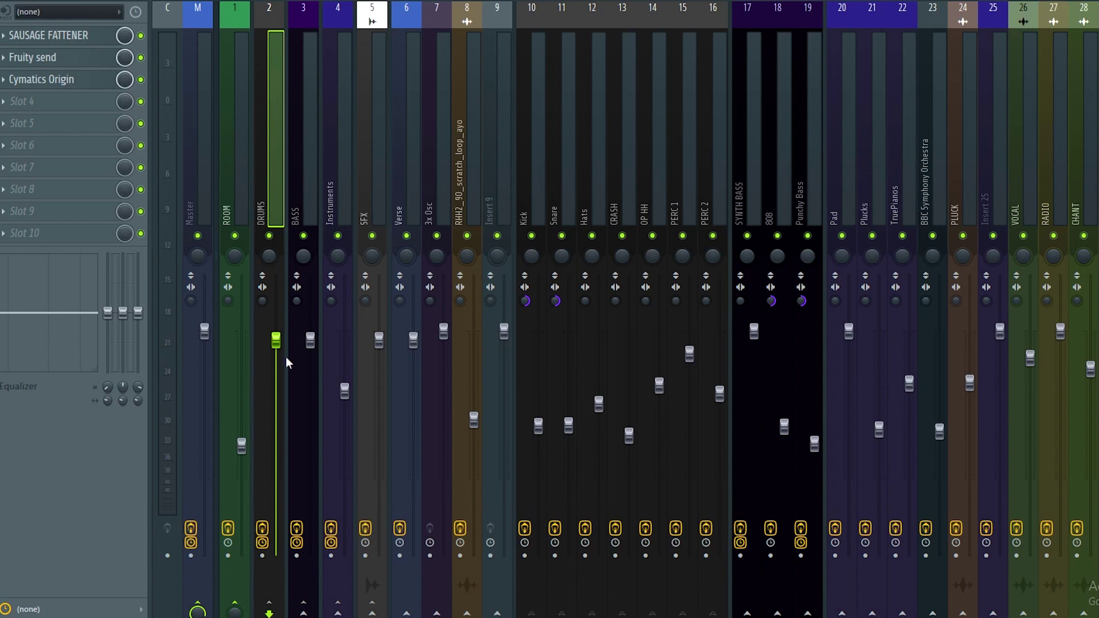
Sidechain the DRUMS bus to the ROOM track.
right_click(235, 614)
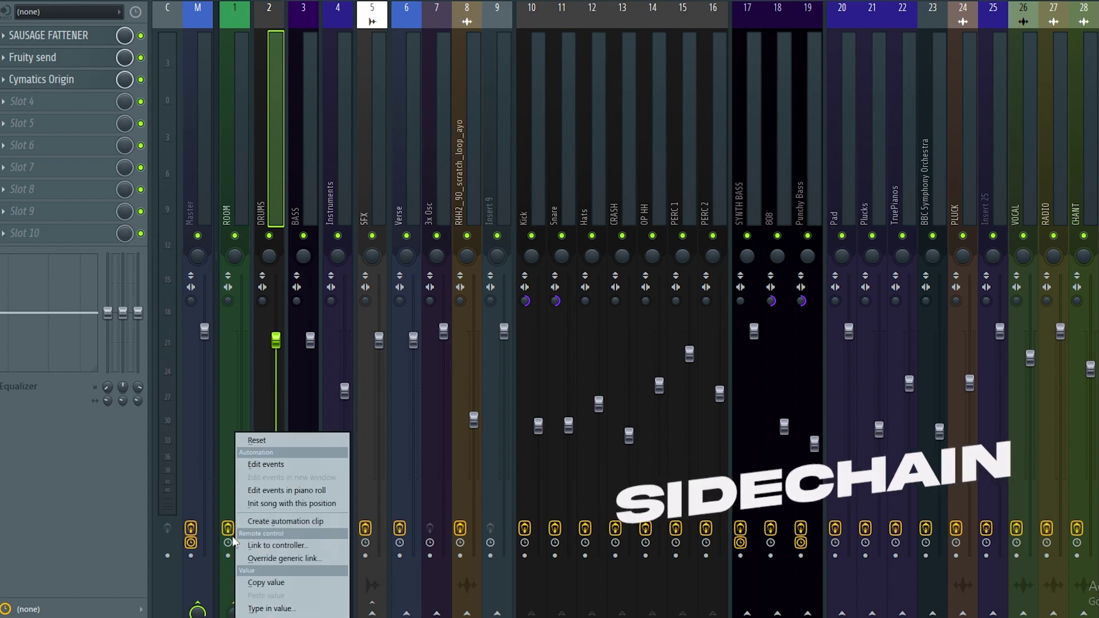
key(Escape)
right_click(236, 611)
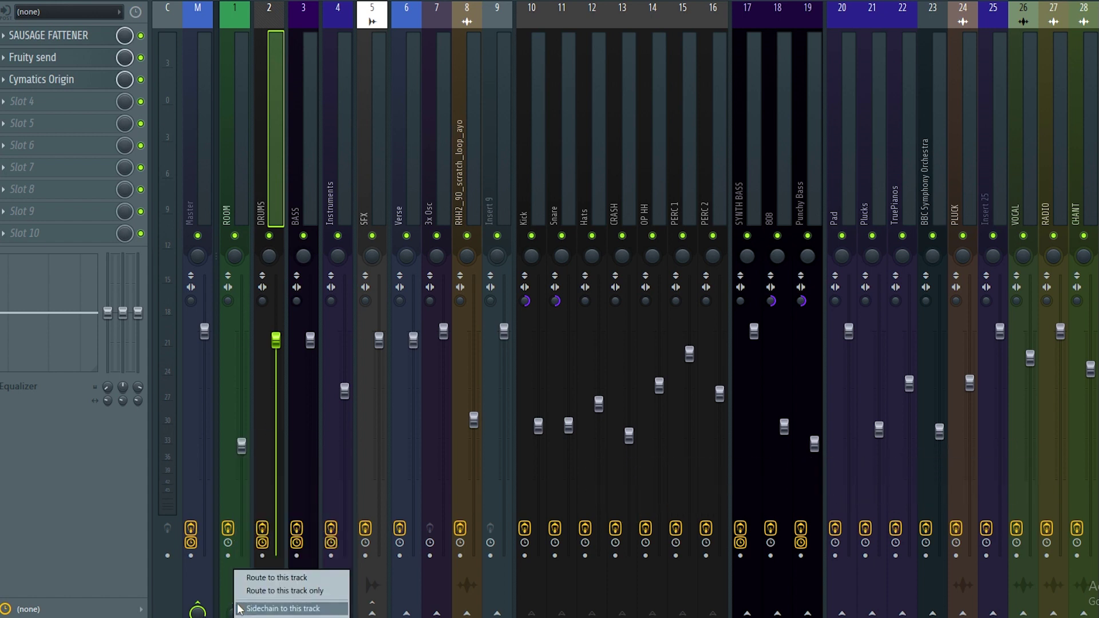
click(263, 608)
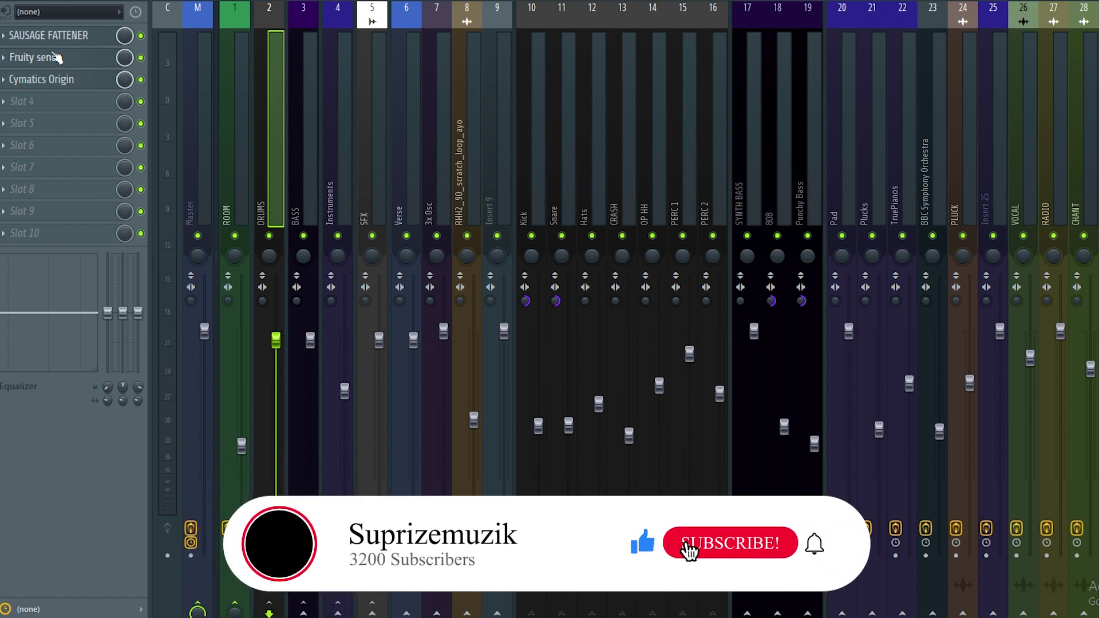
Review the Fruity send settings on DRUMS and the ValhallaRoom settings on ROOM.
click(46, 57)
click(249, 156)
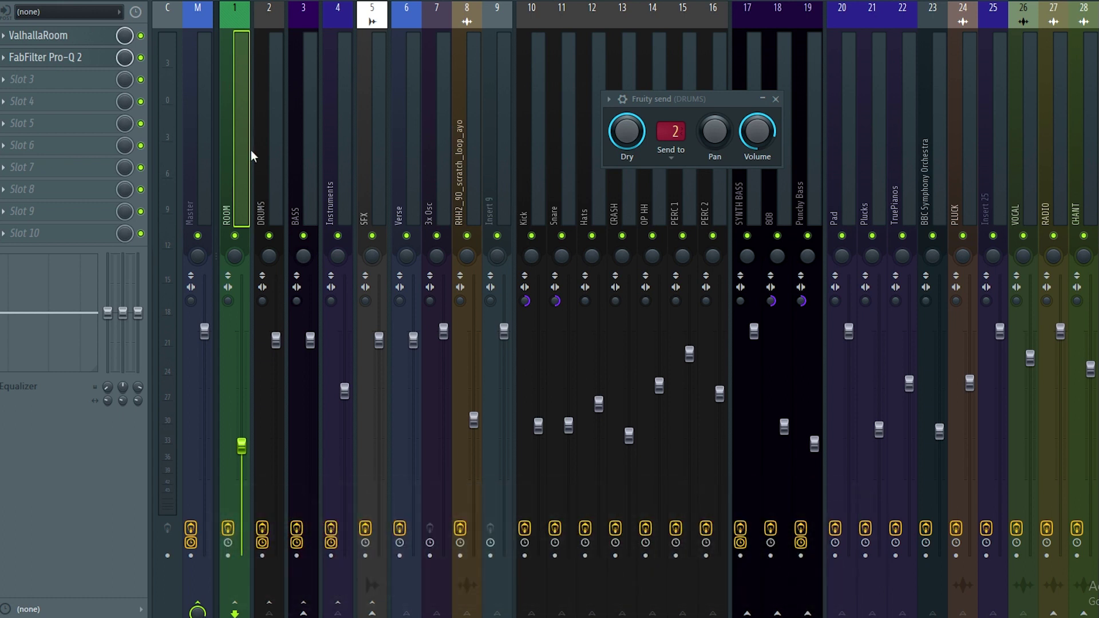
click(275, 149)
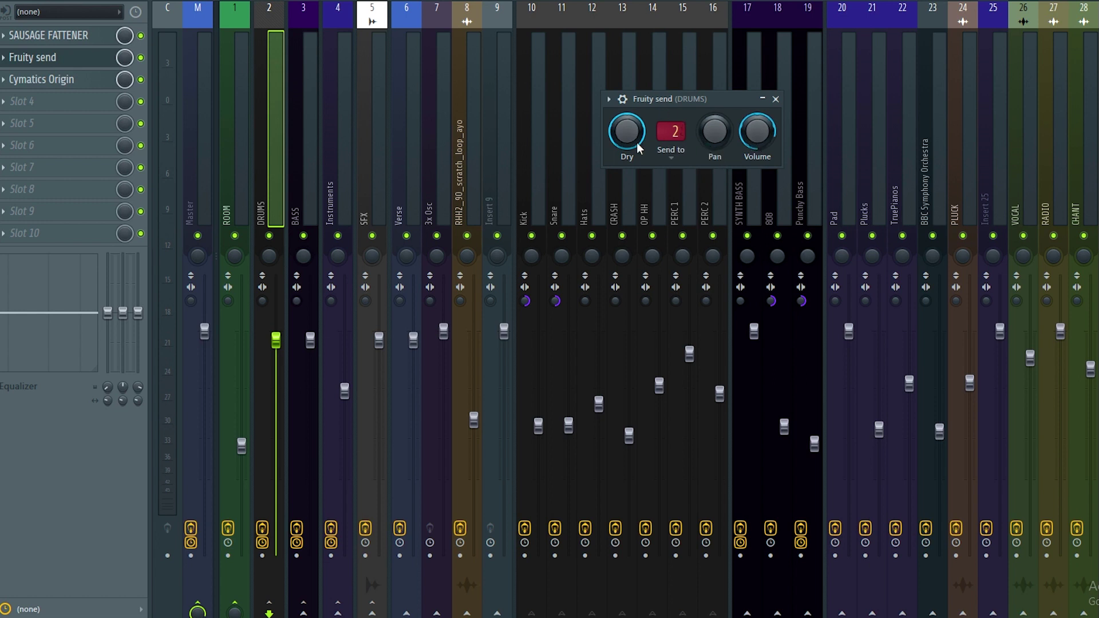
click(228, 53)
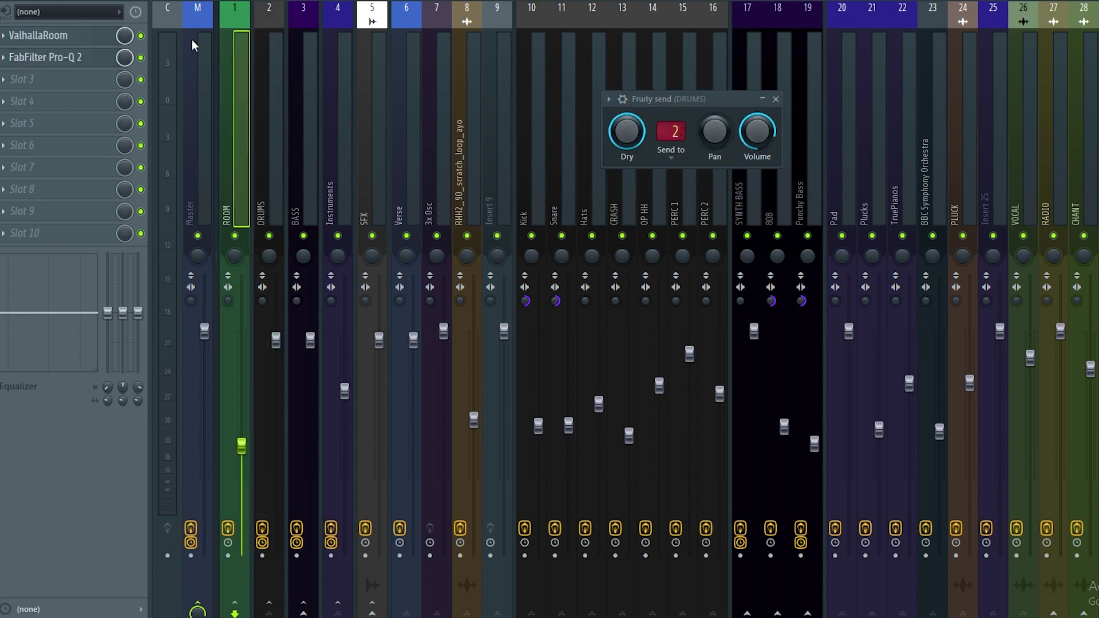
click(104, 39)
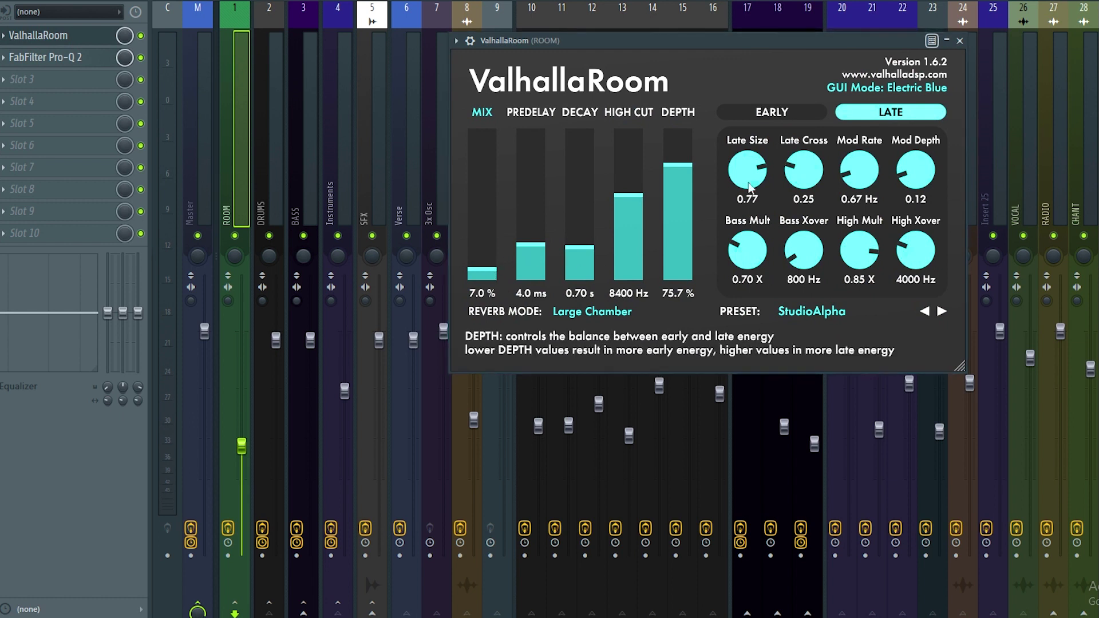
click(960, 41)
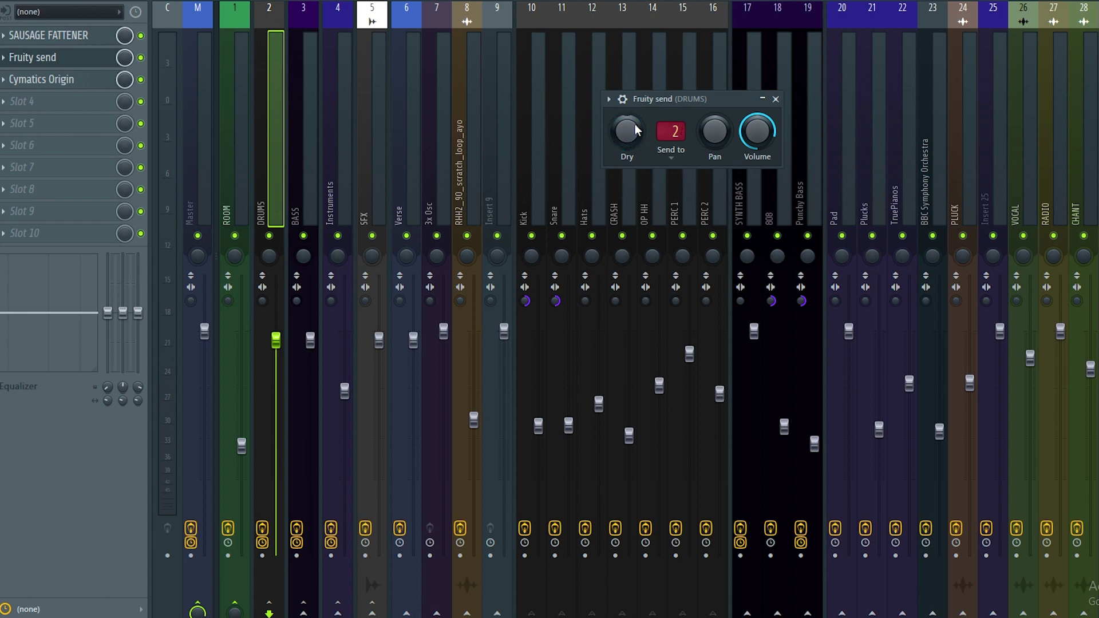
Audition ROOM with the DRUMS send's Dry at zero, trying different ValhallaRoom mix amounts before returning to 7.0%.
drag(645, 99, 584, 120)
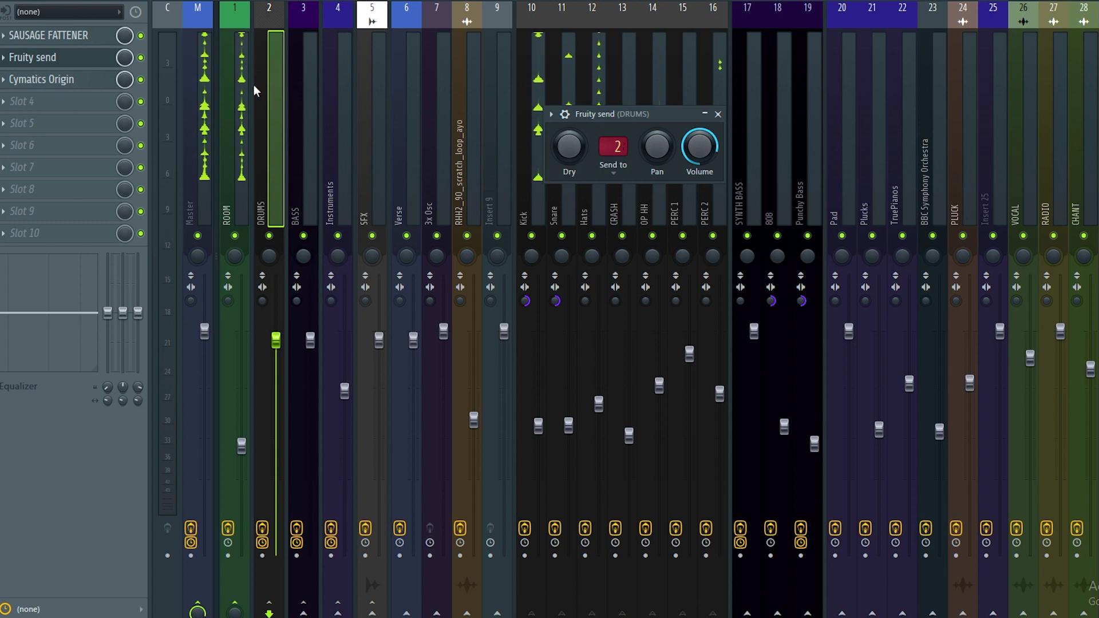
click(232, 59)
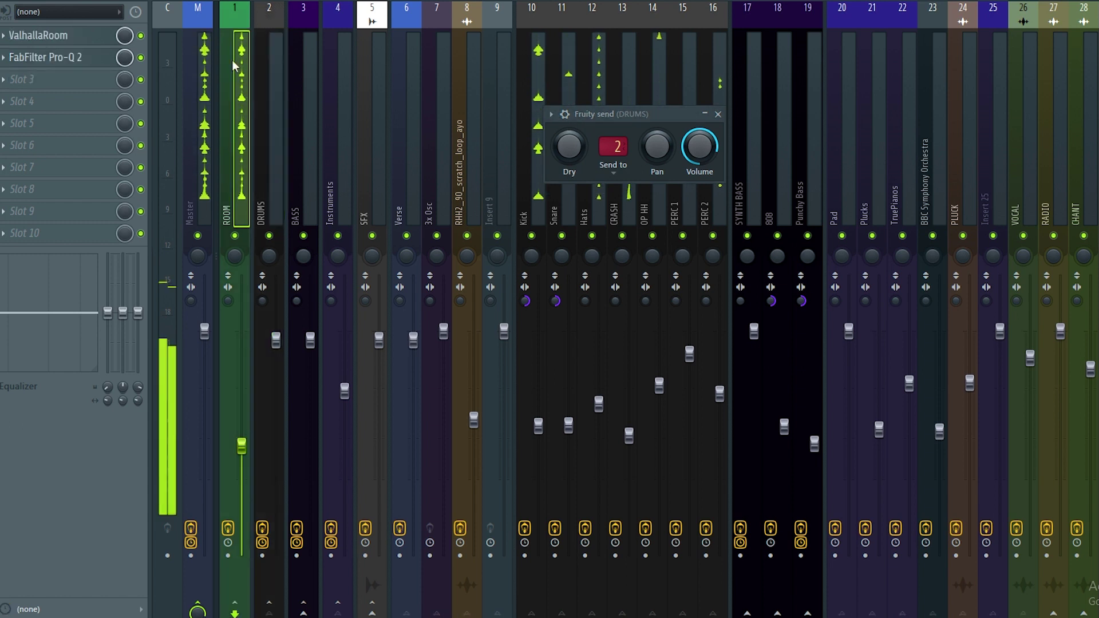
click(109, 39)
drag(483, 260, 483, 180)
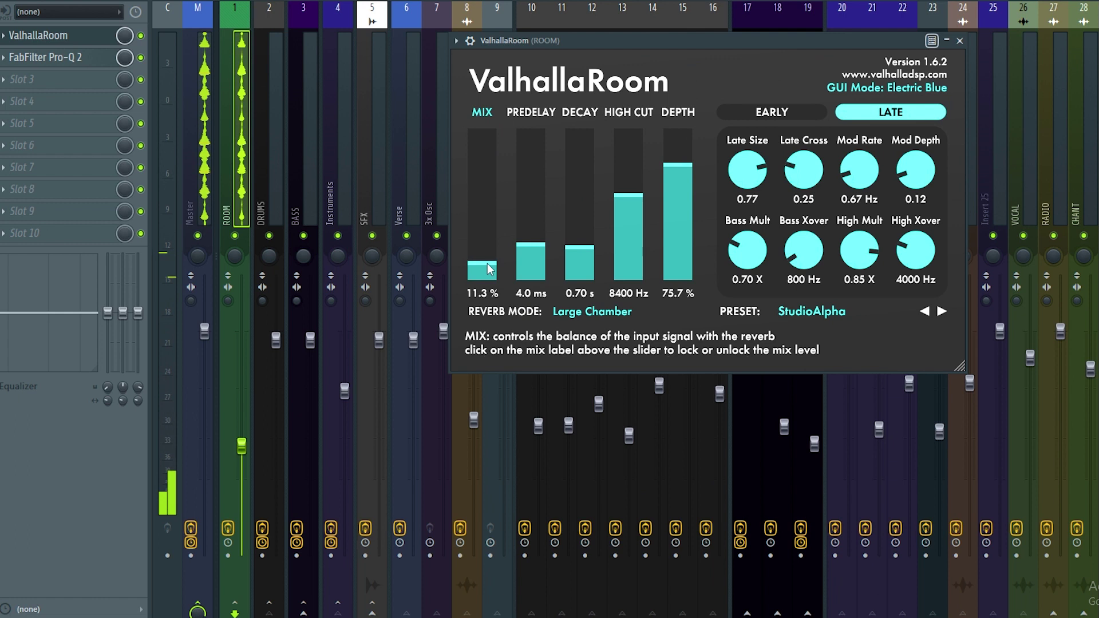
drag(488, 264, 489, 275)
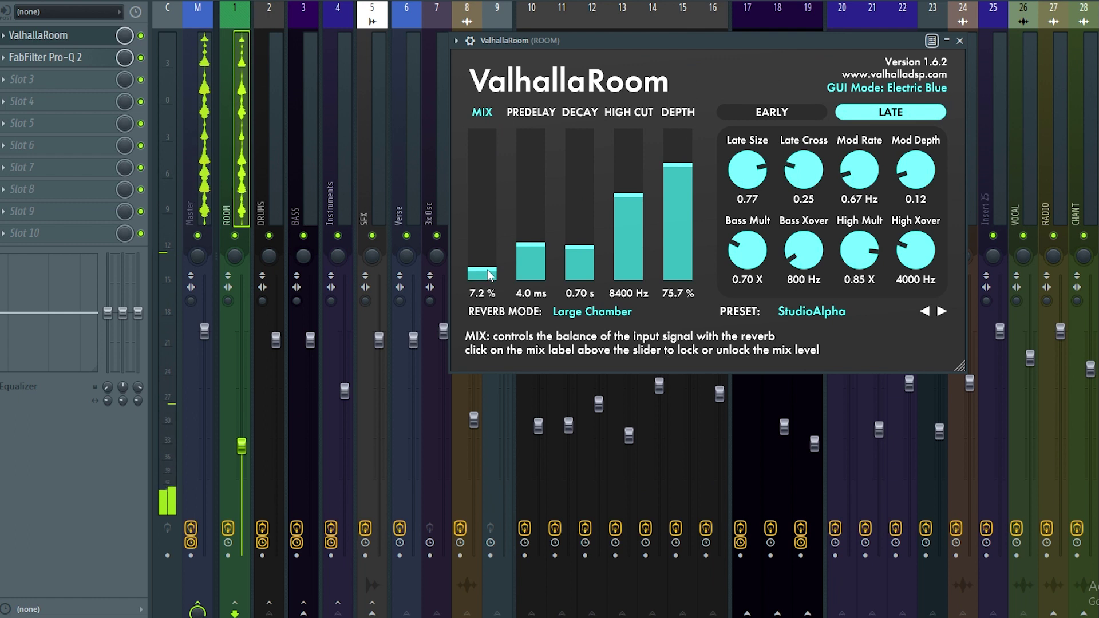
scroll(488, 274, down, 5)
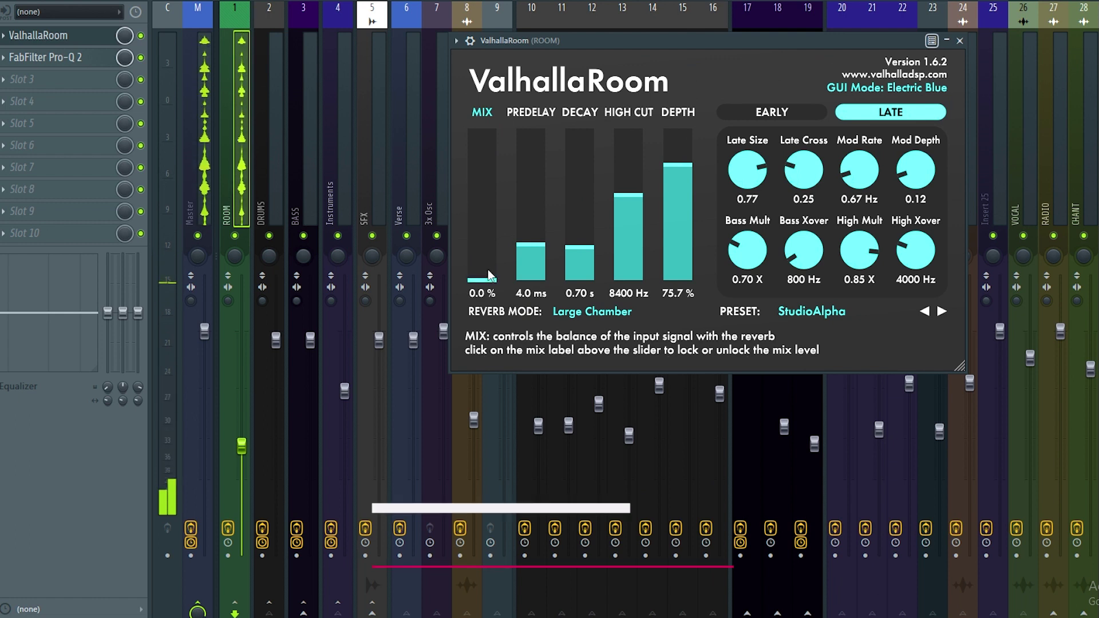
scroll(489, 274, up, 5)
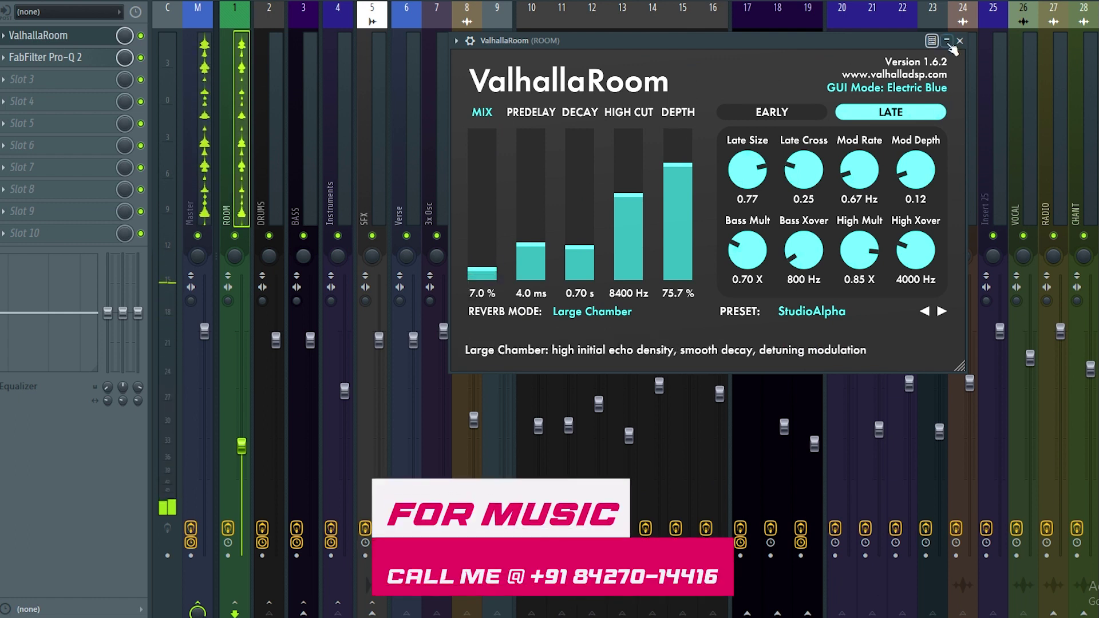
click(948, 42)
Try ROOM at the Master's fader level, lower it well below, restore the DRUMS send's Dry level, and close Fruity send.
click(238, 260)
drag(234, 438, 229, 331)
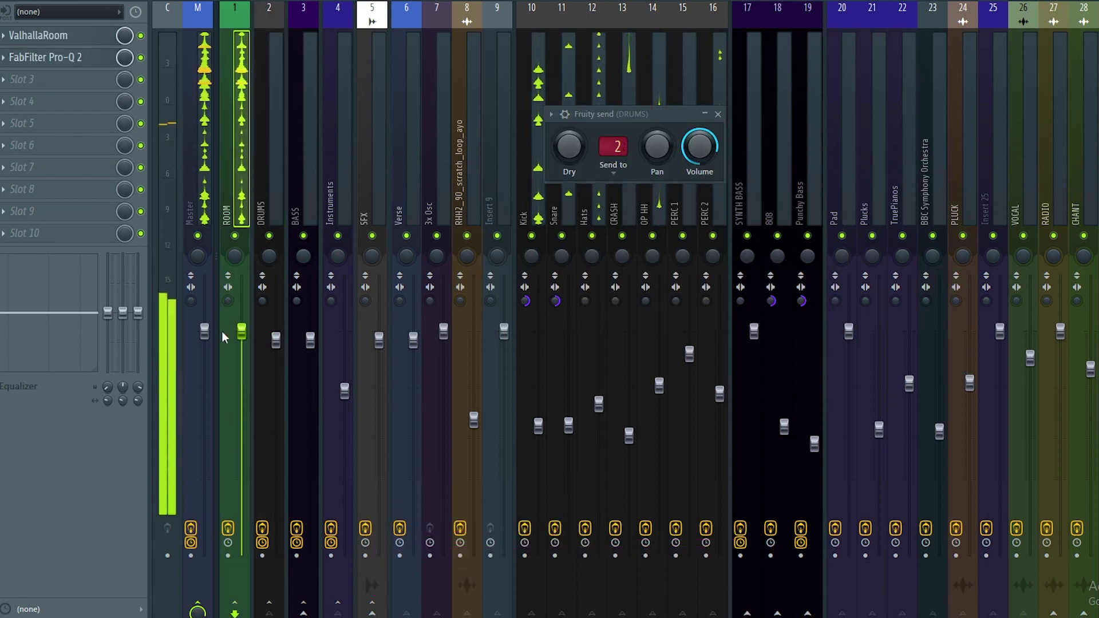
drag(242, 331, 247, 461)
click(274, 246)
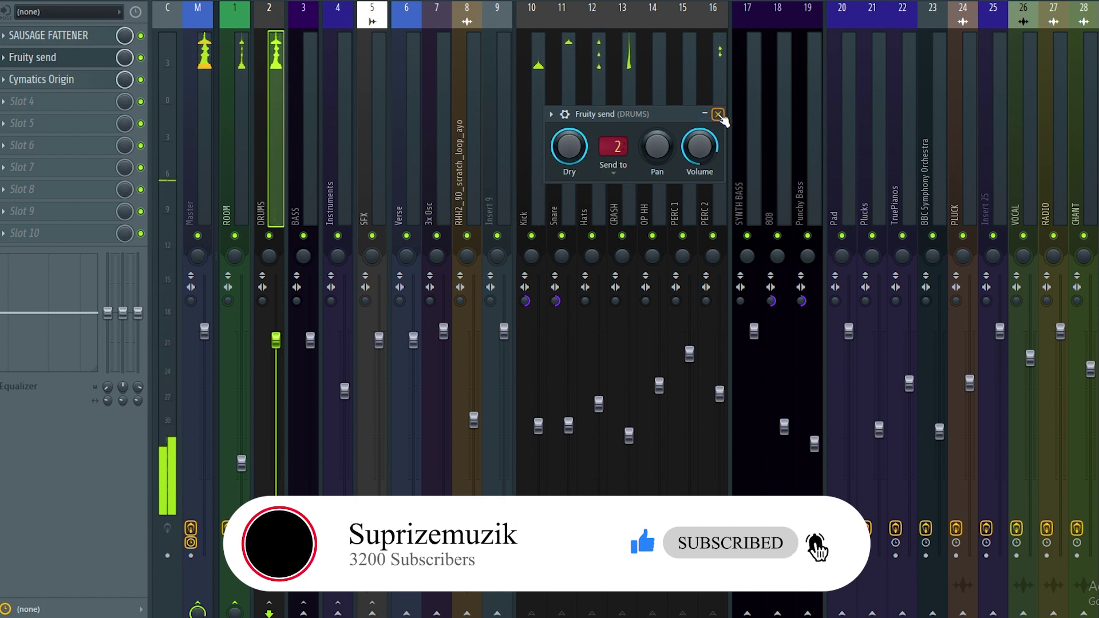
click(718, 114)
Open FabFilter Pro-Q 2 on the ROOM channel and examine its two low-mid cuts.
click(242, 74)
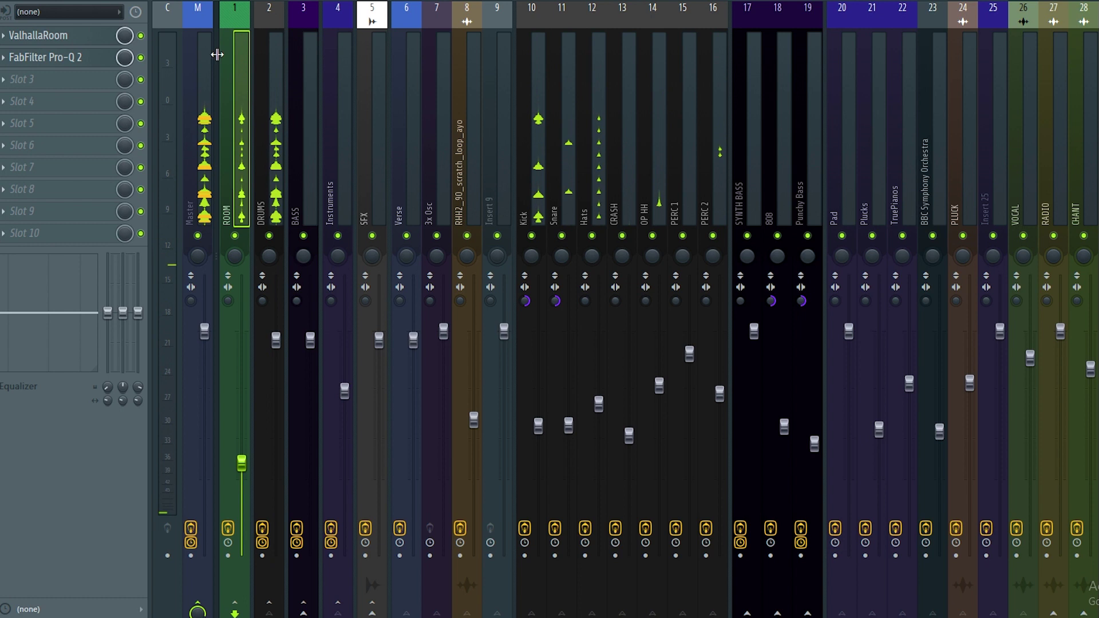
click(84, 63)
click(780, 273)
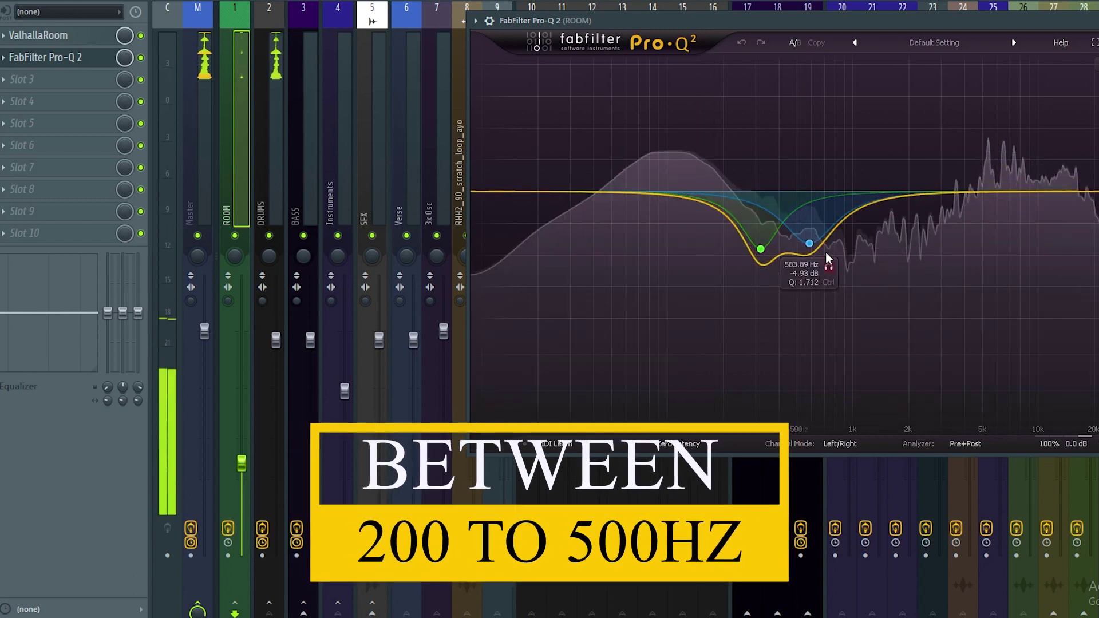
Audition the 583.89 Hz cut on ROOM and review the low cut in Fruity parametric EQ 2 on MAIN GUITAR.
click(828, 268)
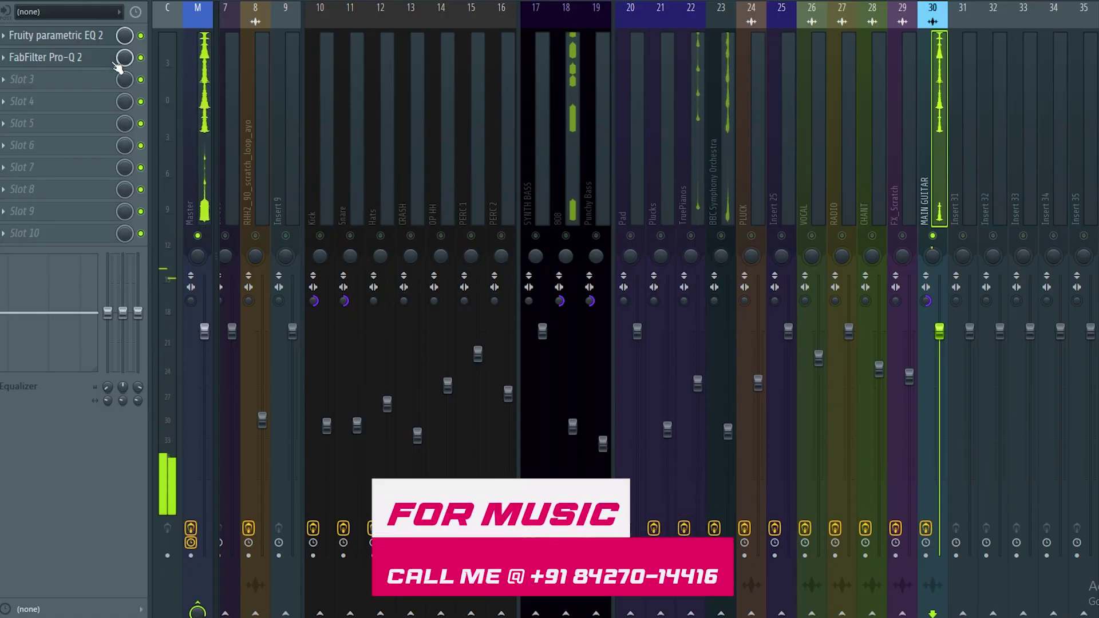
click(92, 43)
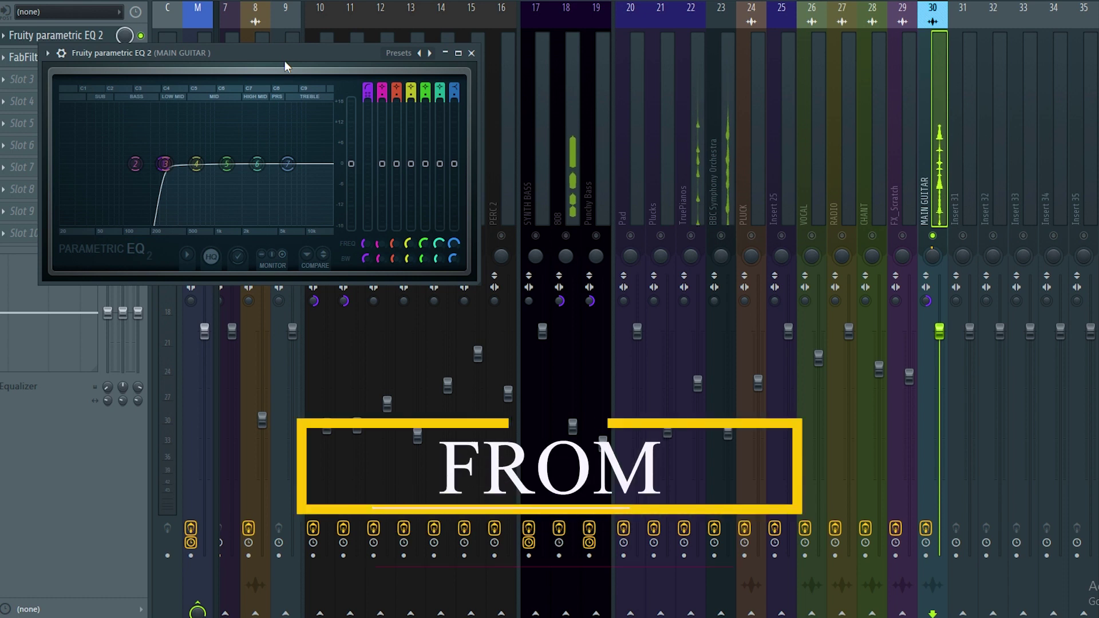
drag(177, 185, 163, 168)
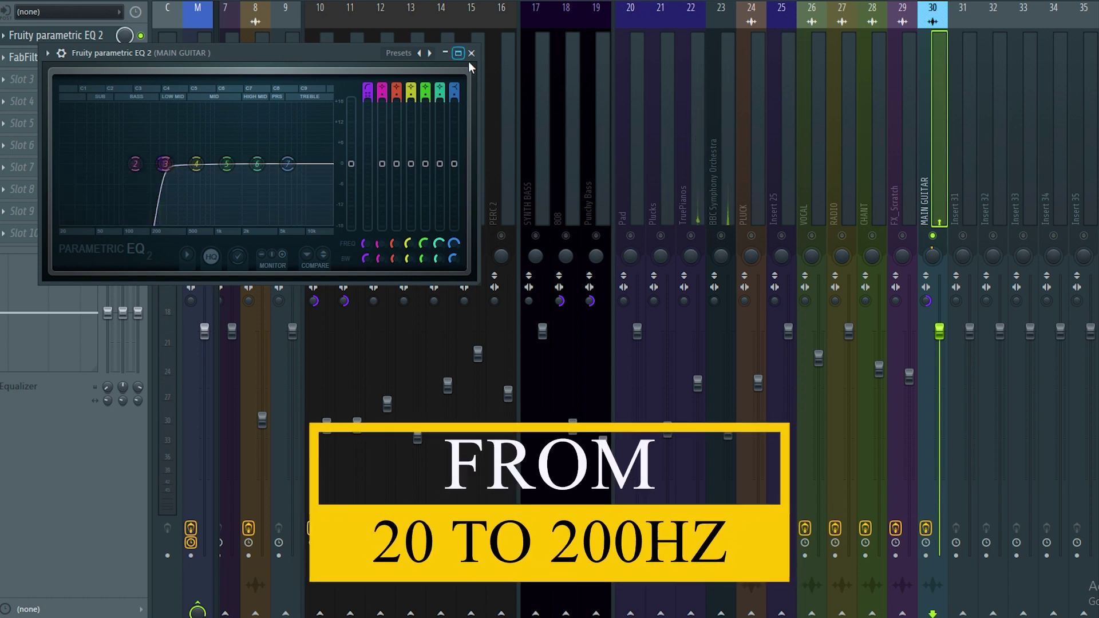
click(471, 53)
Open FabFilter Pro-Q 2 on MAIN GUITAR and audition its high cut and its 362.21 Hz low-mid cut separately.
click(45, 58)
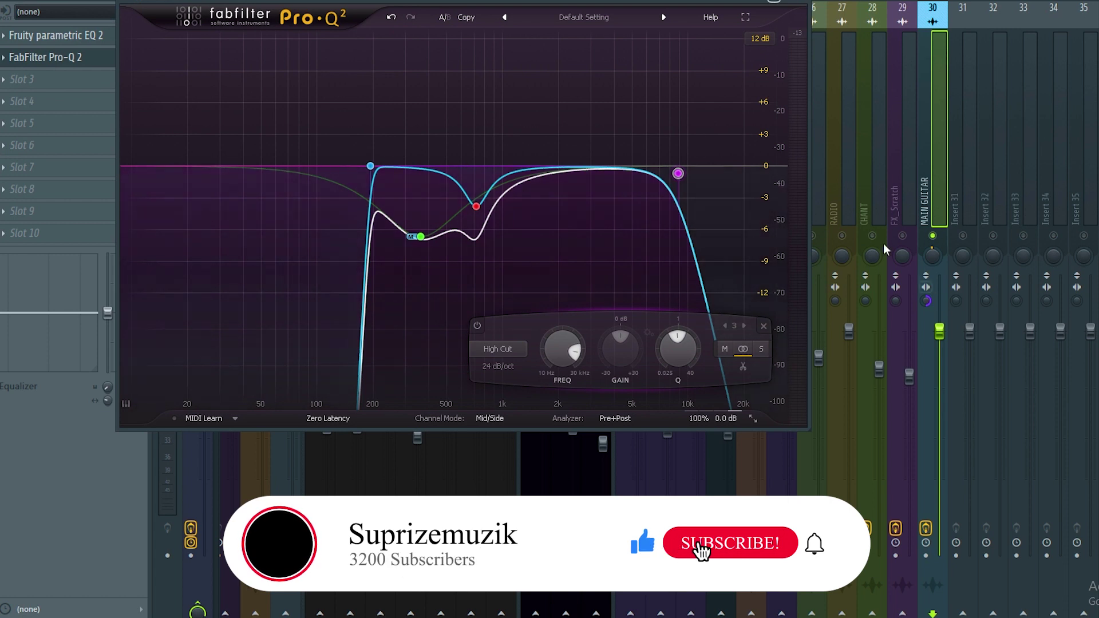
click(736, 186)
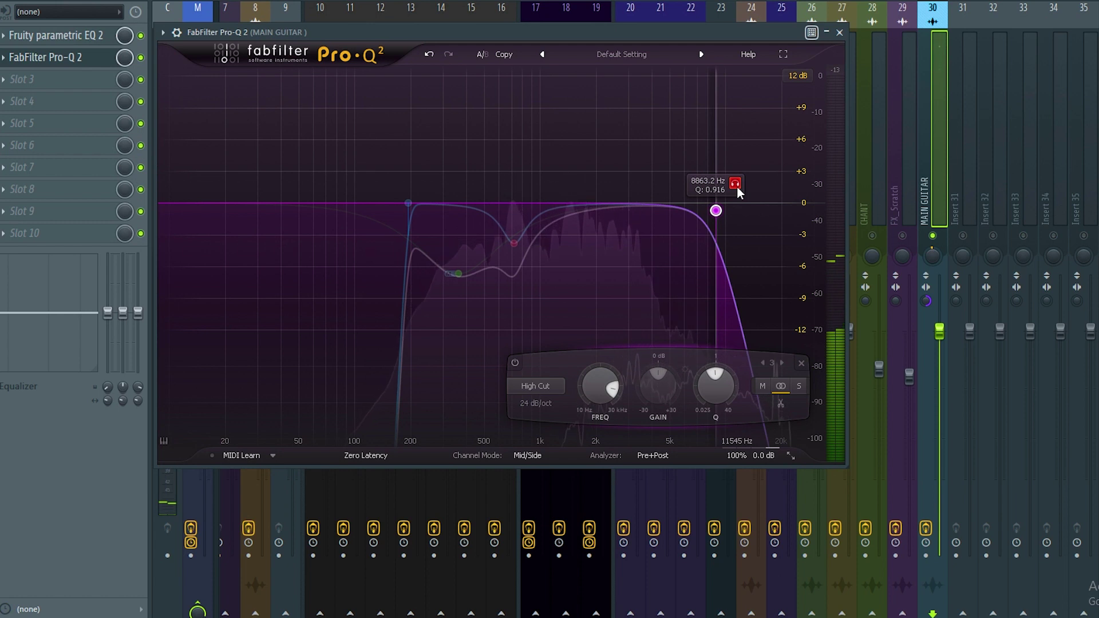
click(736, 184)
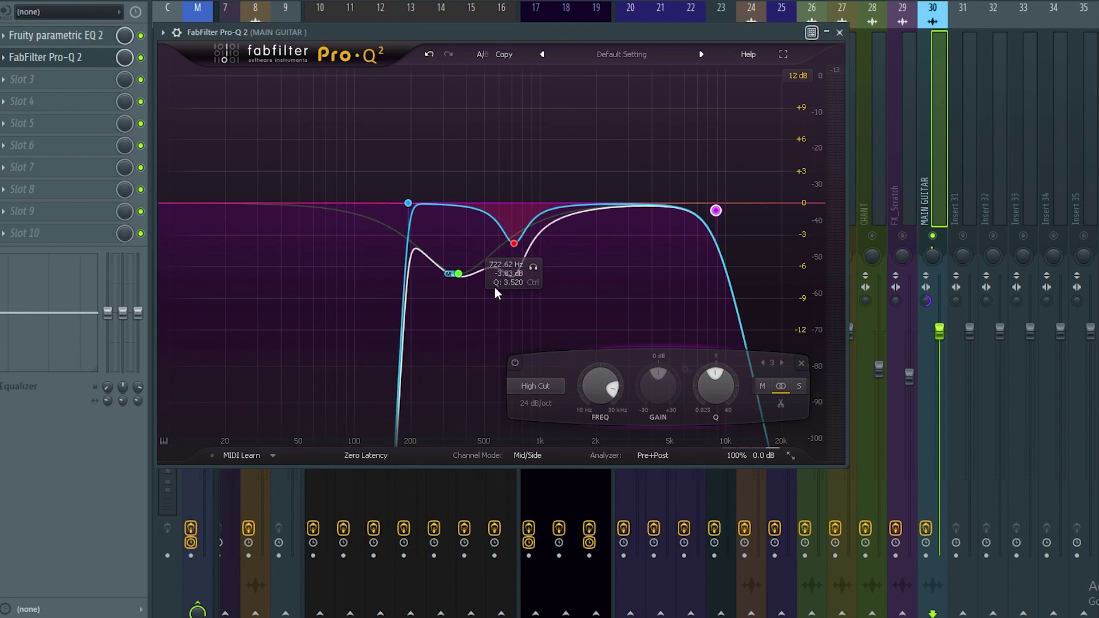
click(477, 298)
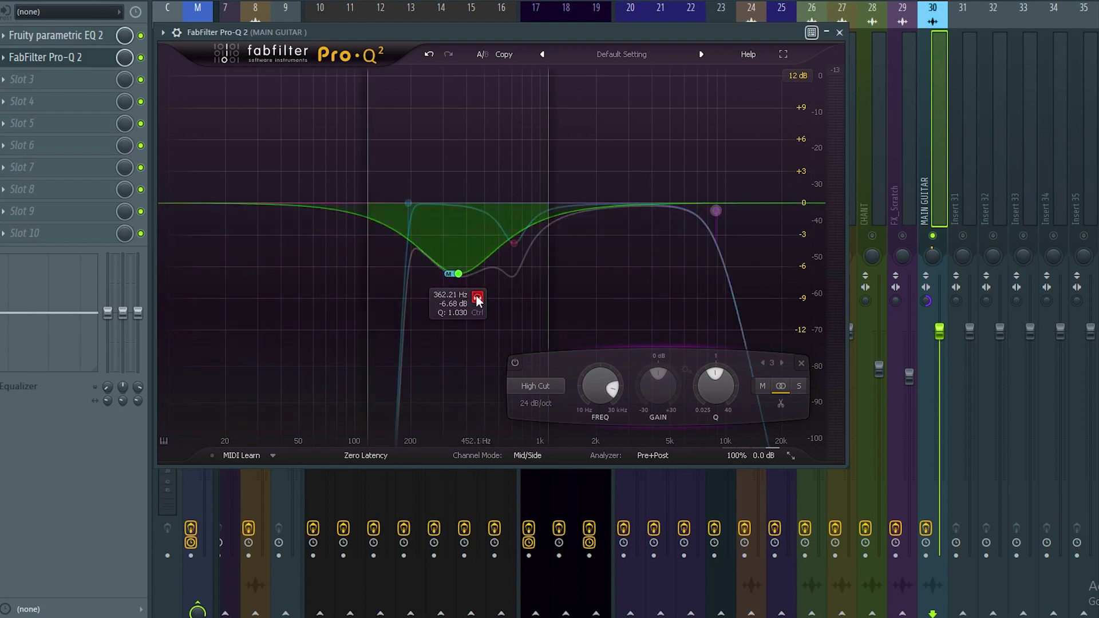
click(478, 298)
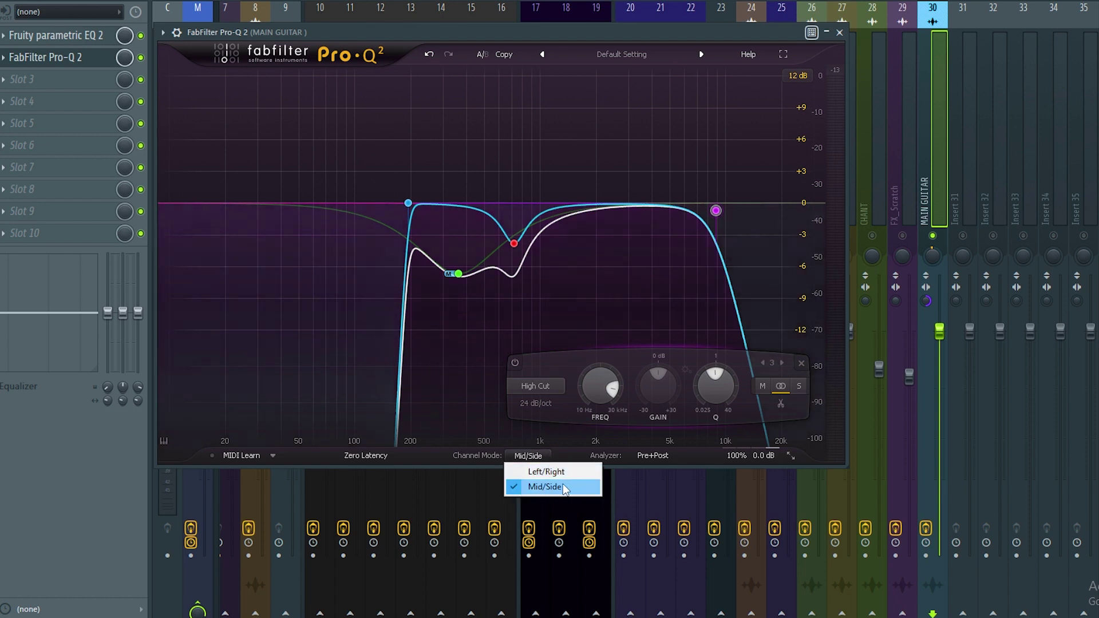
Check the Mid/Side channel mode, select MAIN GUITAR's mid-only 362.21 Hz band and audition it again.
click(461, 275)
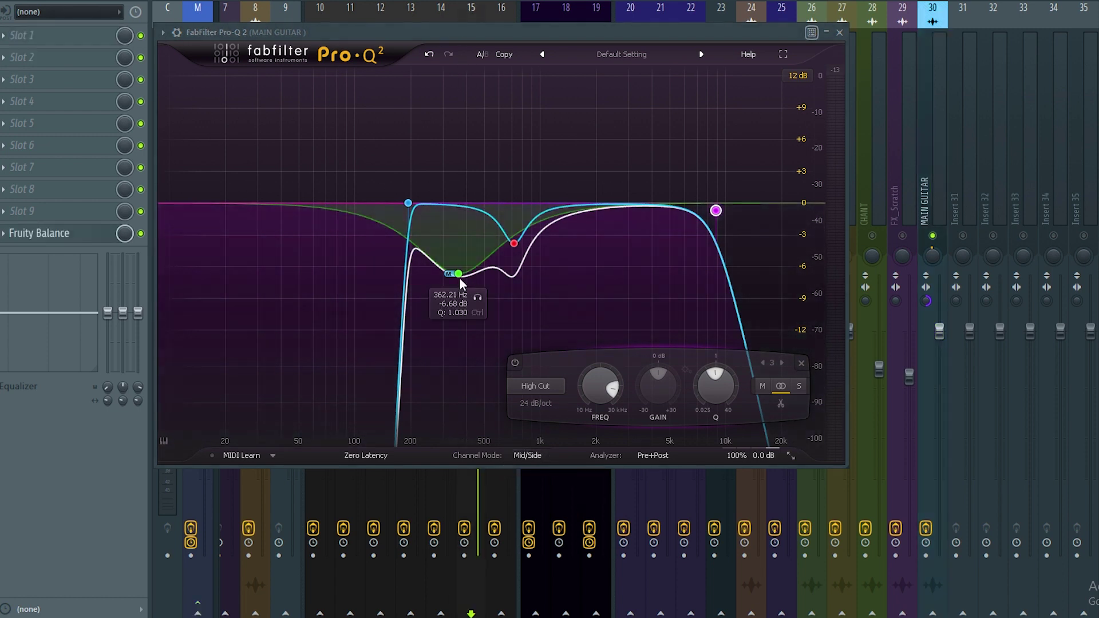
click(461, 275)
click(477, 298)
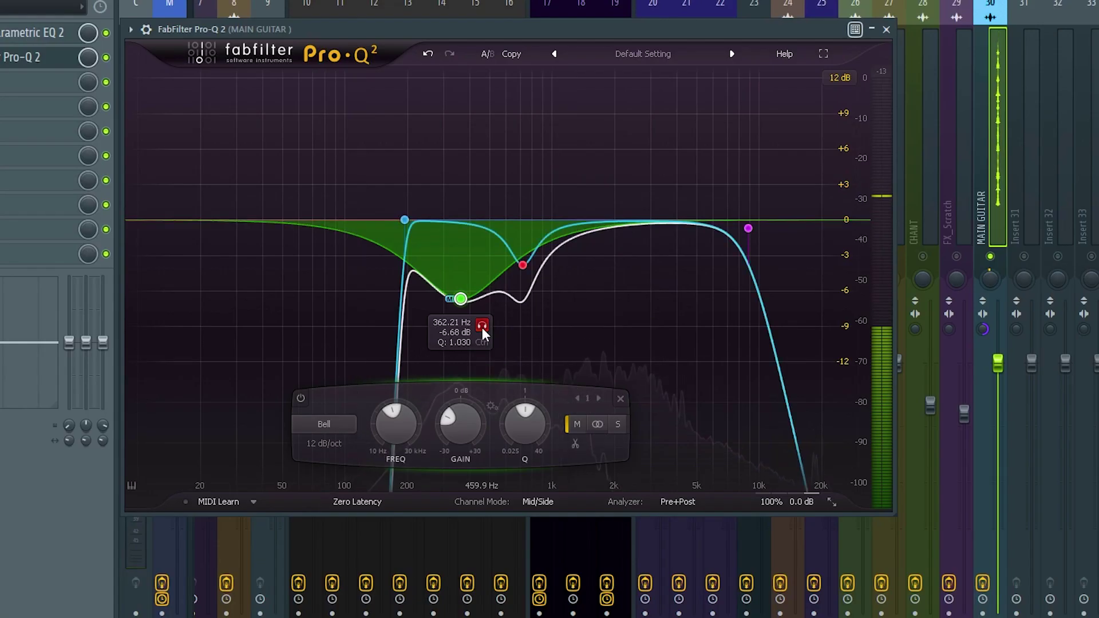
Audition MAIN GUITAR's 722.62 Hz cut on its own, raise its gain into a strong boost and vary the band.
click(504, 294)
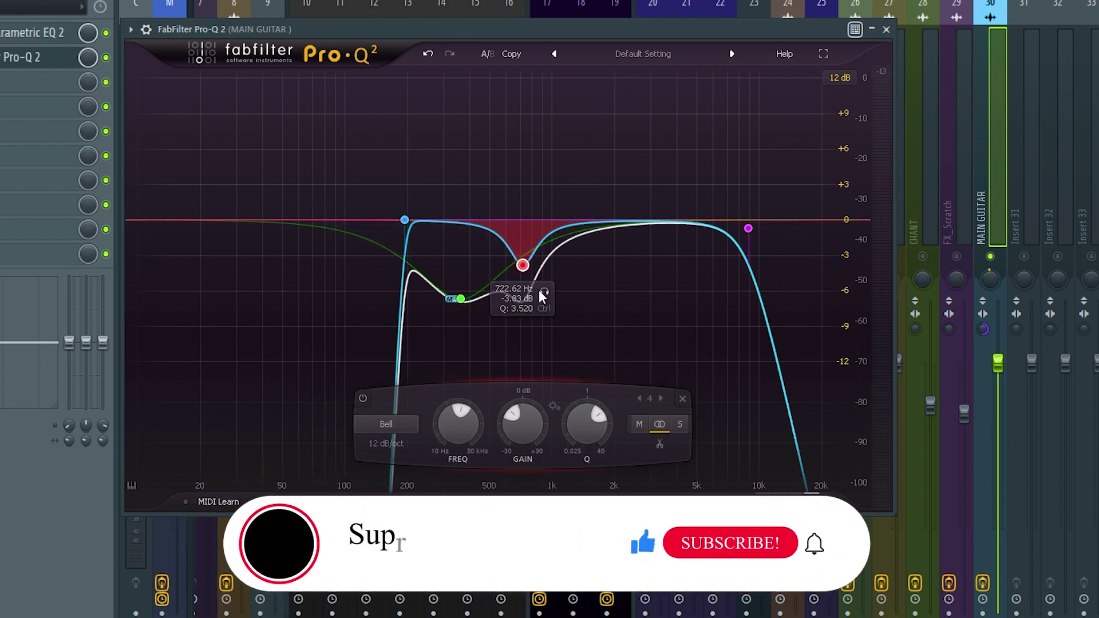
click(546, 291)
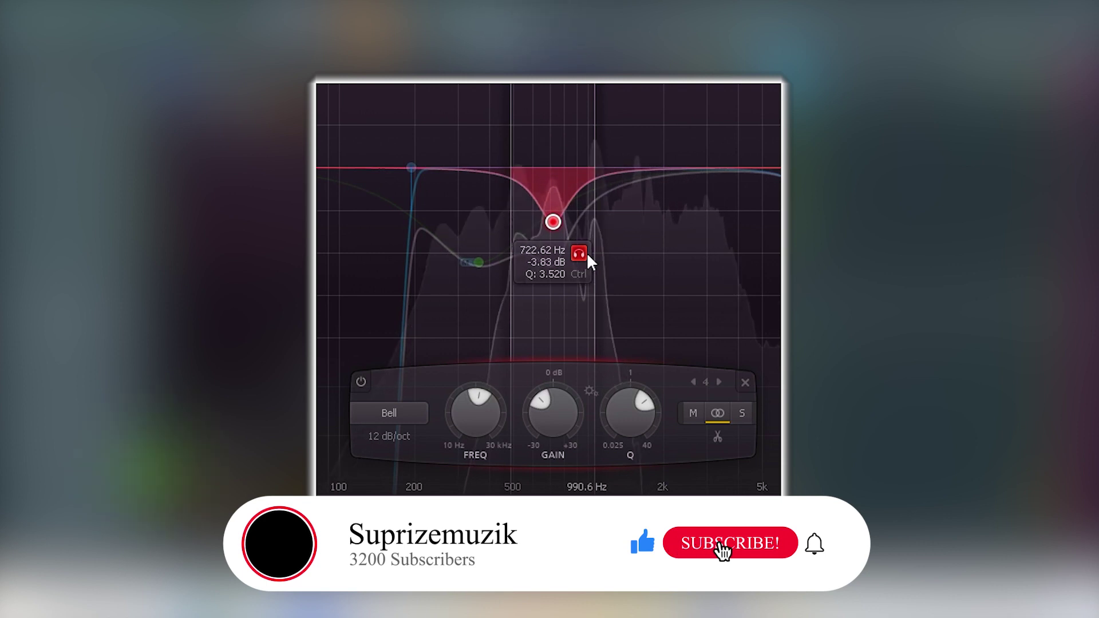
click(580, 254)
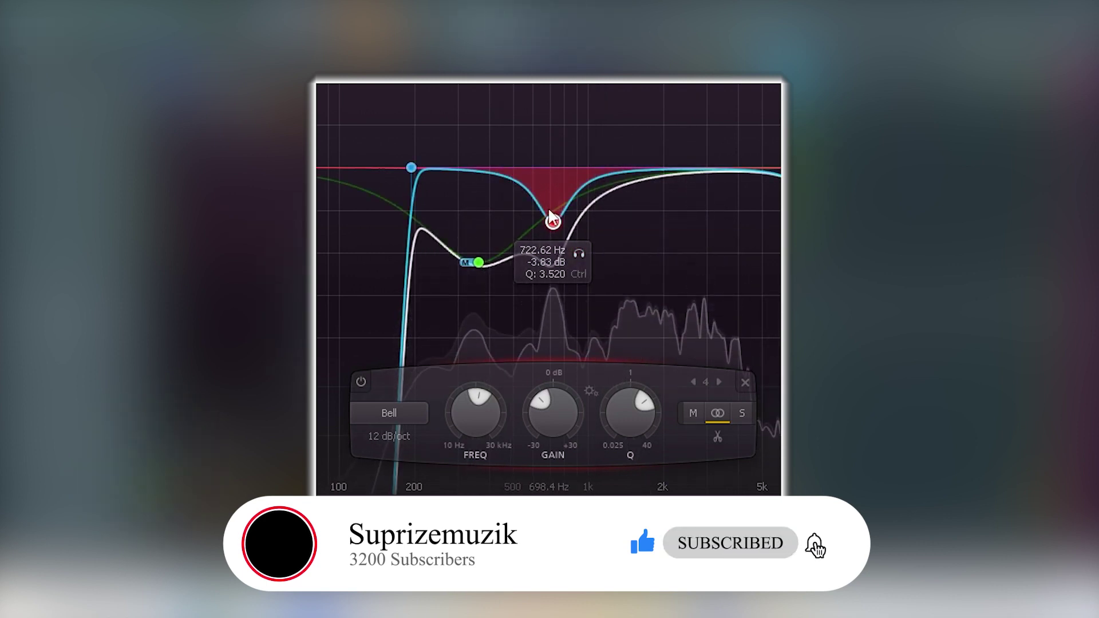
drag(535, 422, 553, 269)
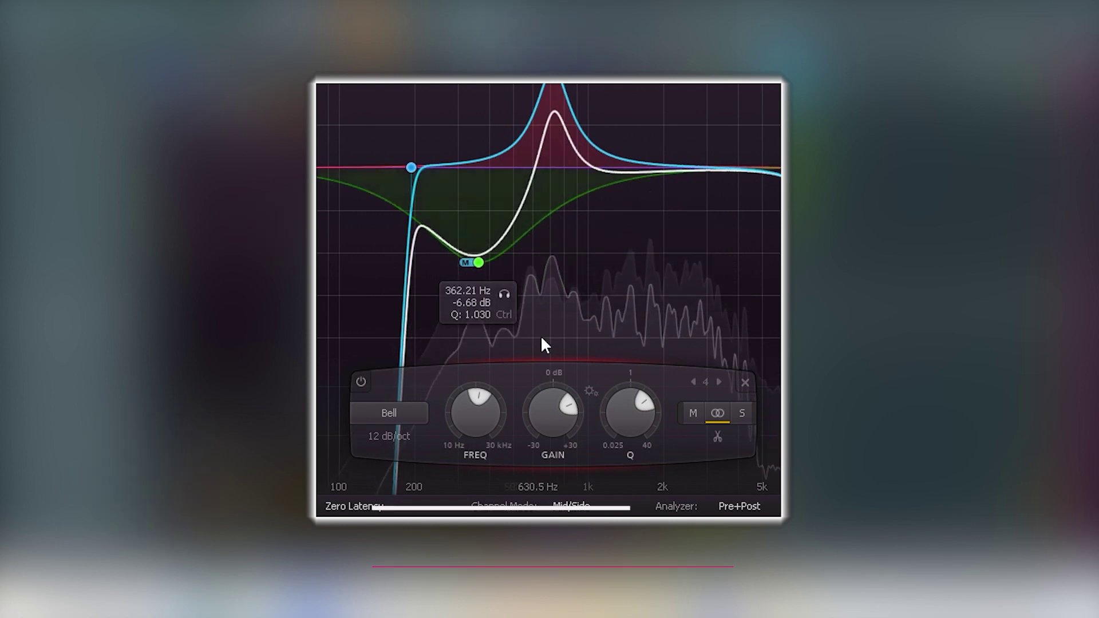
scroll(529, 390, up, 3)
scroll(530, 366, down, 10)
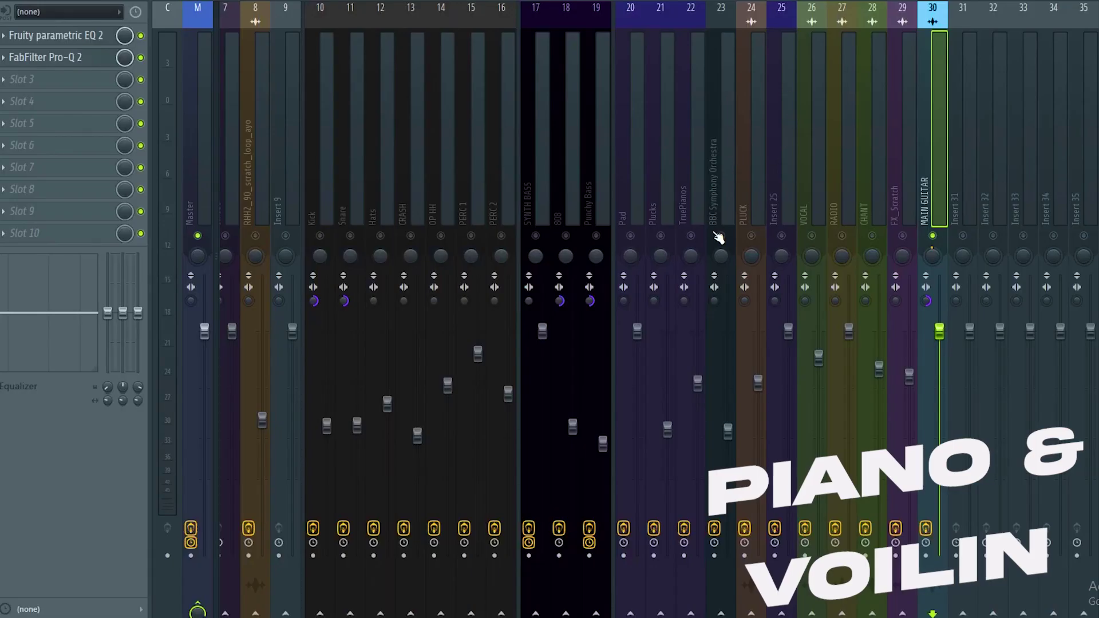
Audition the BBC Symphony Orchestra and TruePianos channels and select MAIN GUITAR alongside them for comparison.
click(726, 175)
key(space)
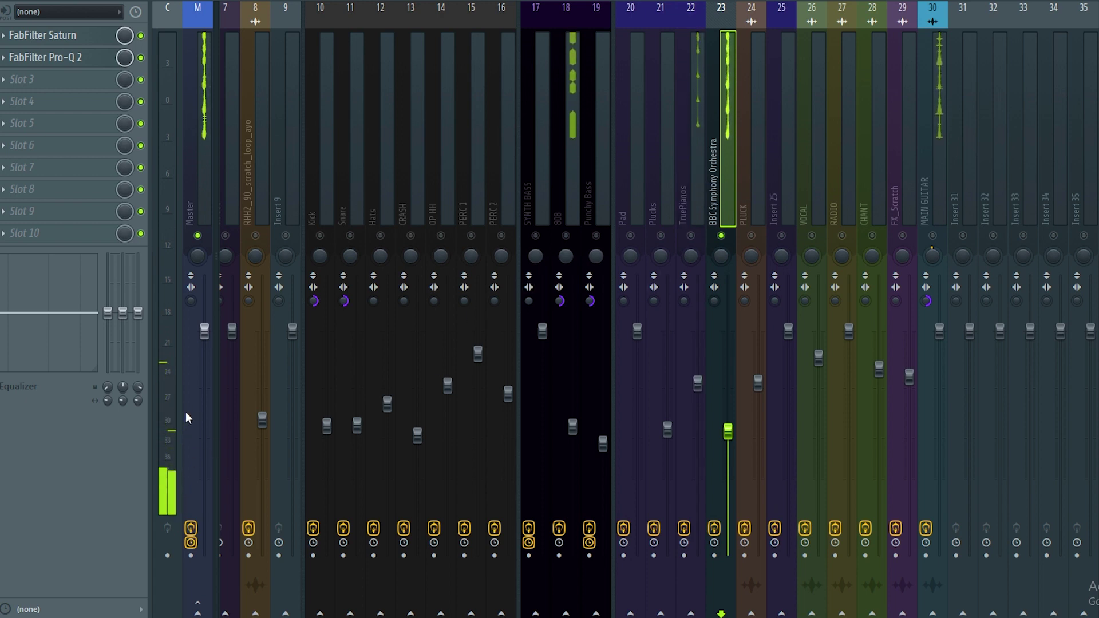
click(698, 208)
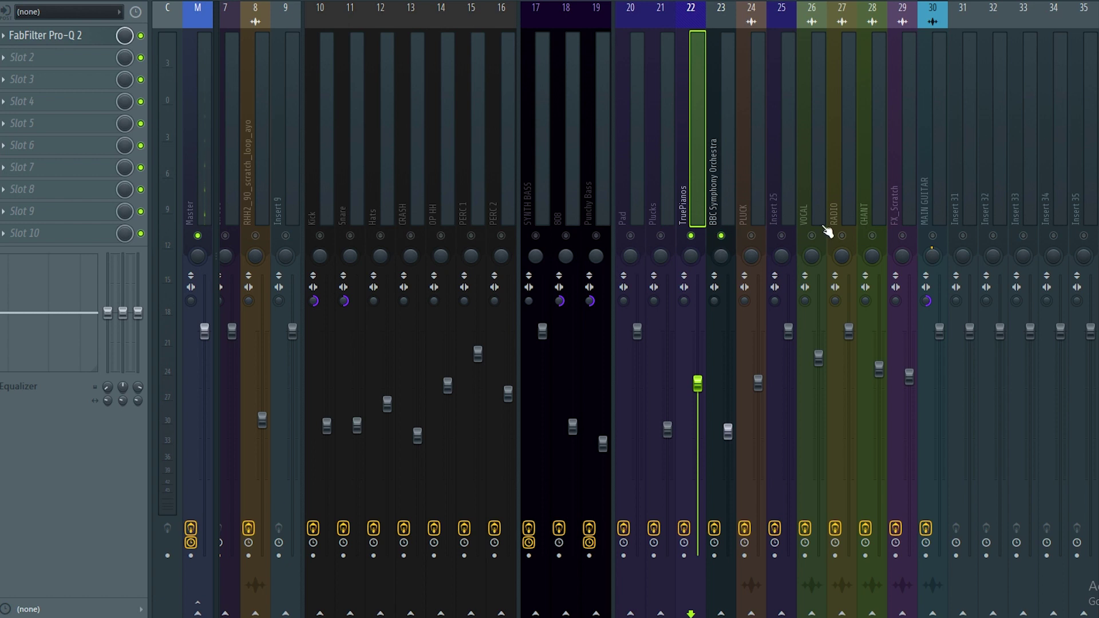
click(948, 168)
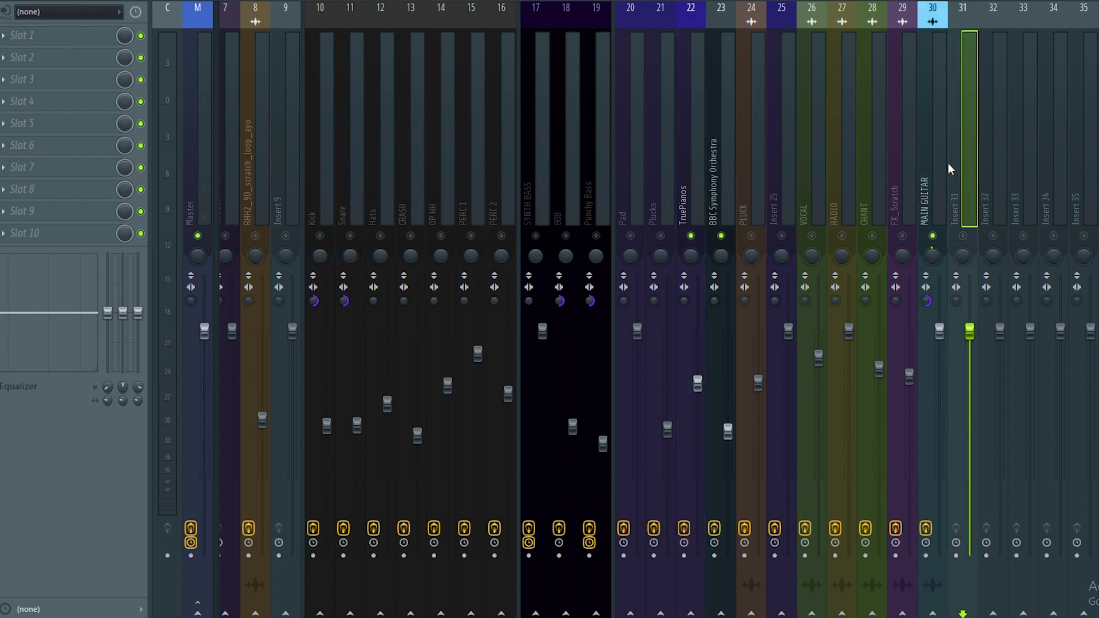
click(928, 129)
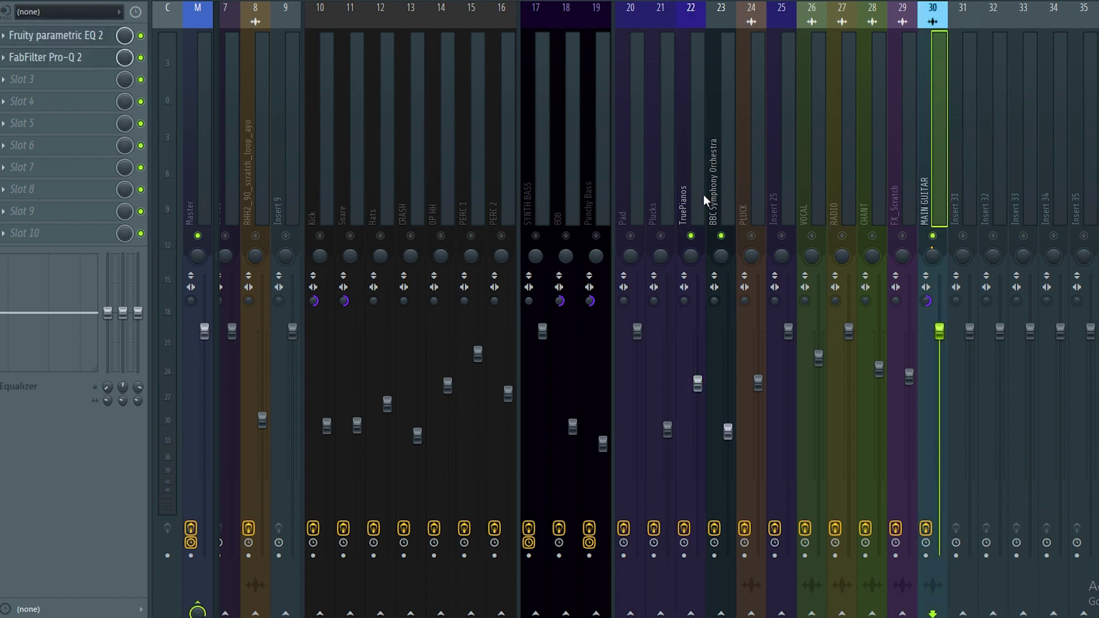
Look over the Instruments tracks in the Playlist around bar 13 and return to the mixer.
key(F5)
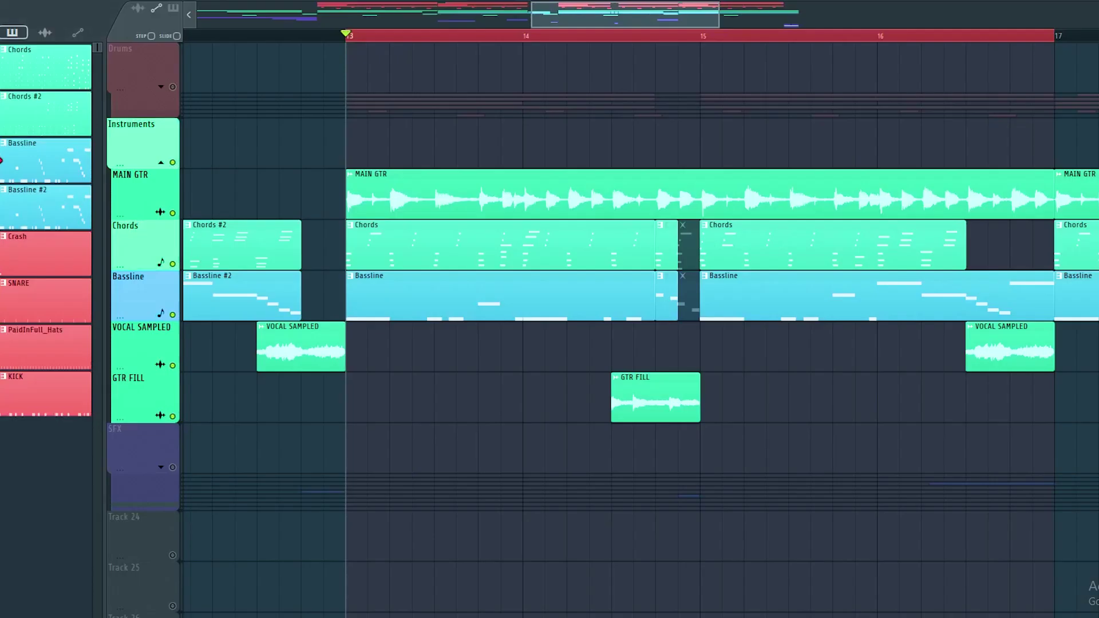
key(F9)
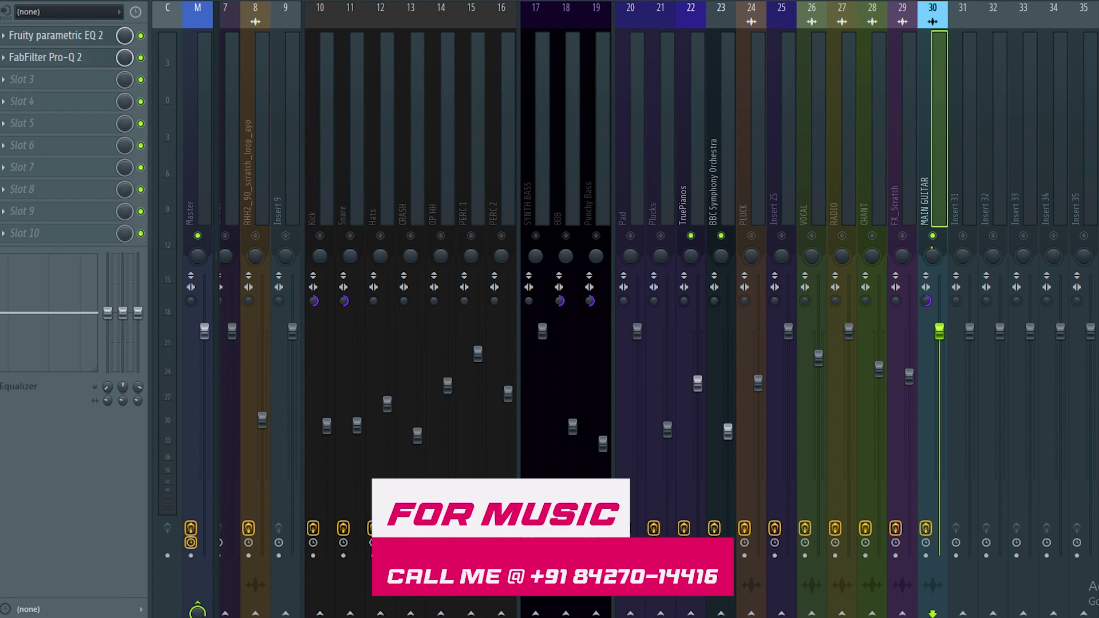
key(F5)
drag(626, 22, 633, 18)
key(F9)
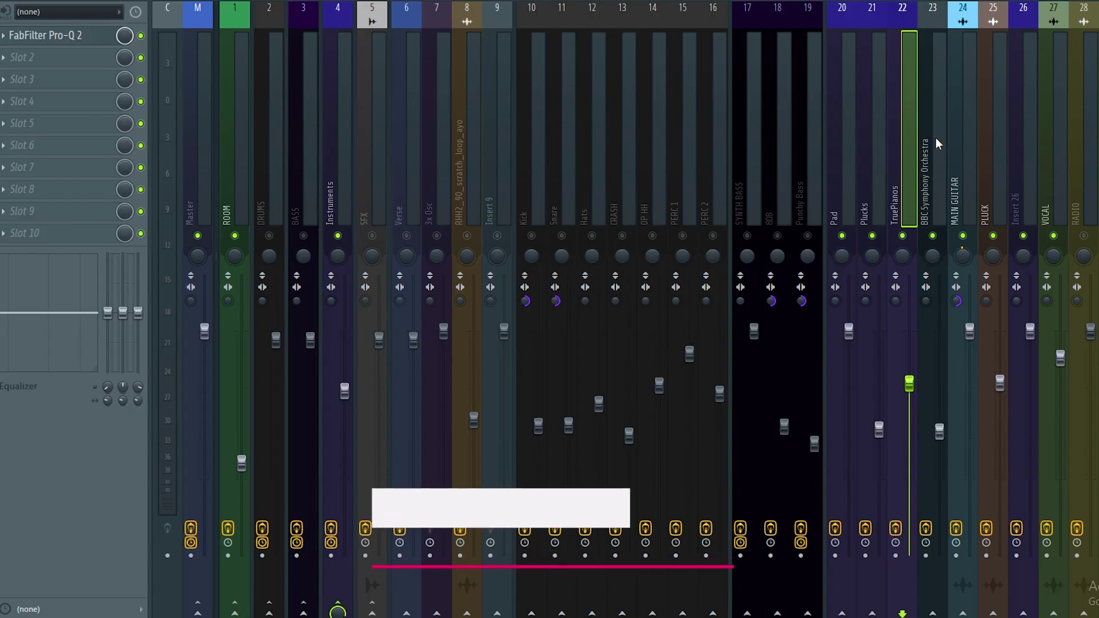
Open FabFilter Saturn on the BBC Symphony Orchestra channel, examine its settings and close it.
click(937, 115)
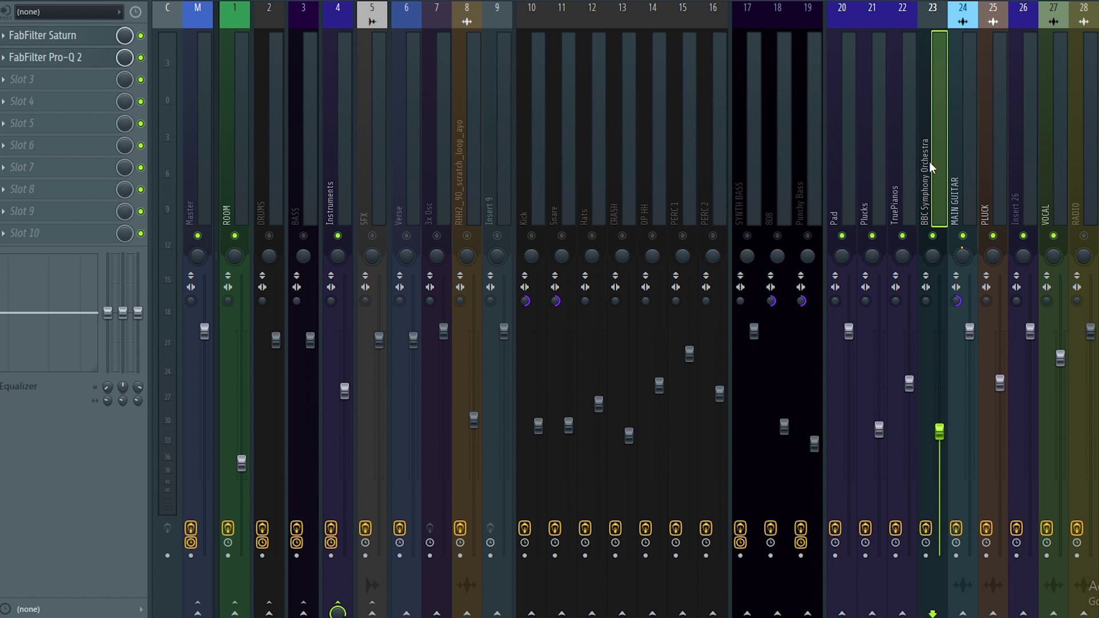
click(64, 36)
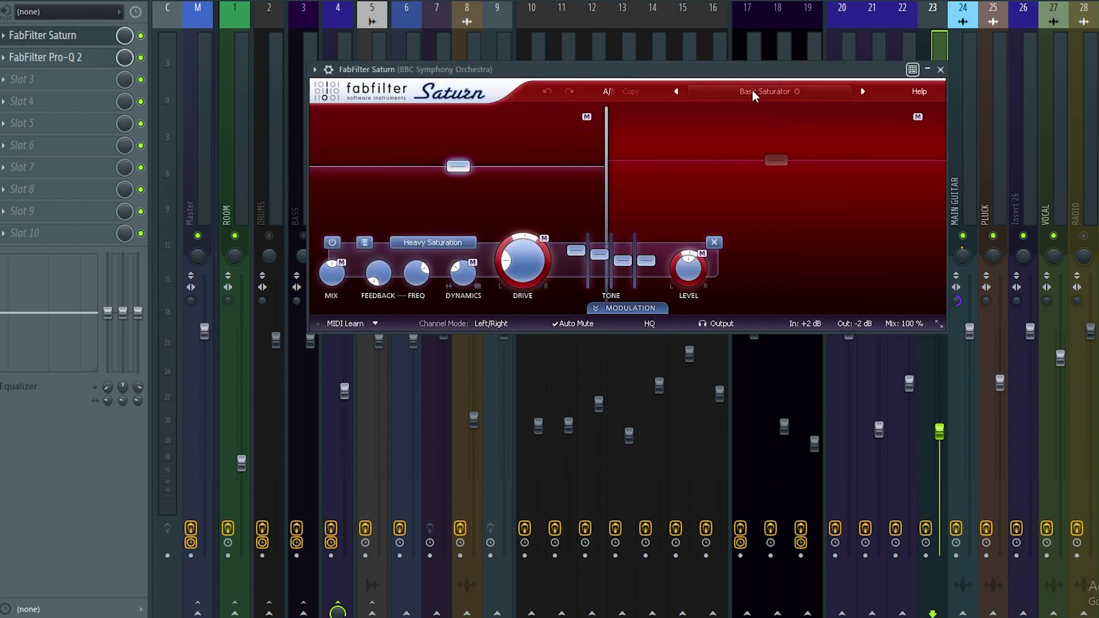
key(Escape)
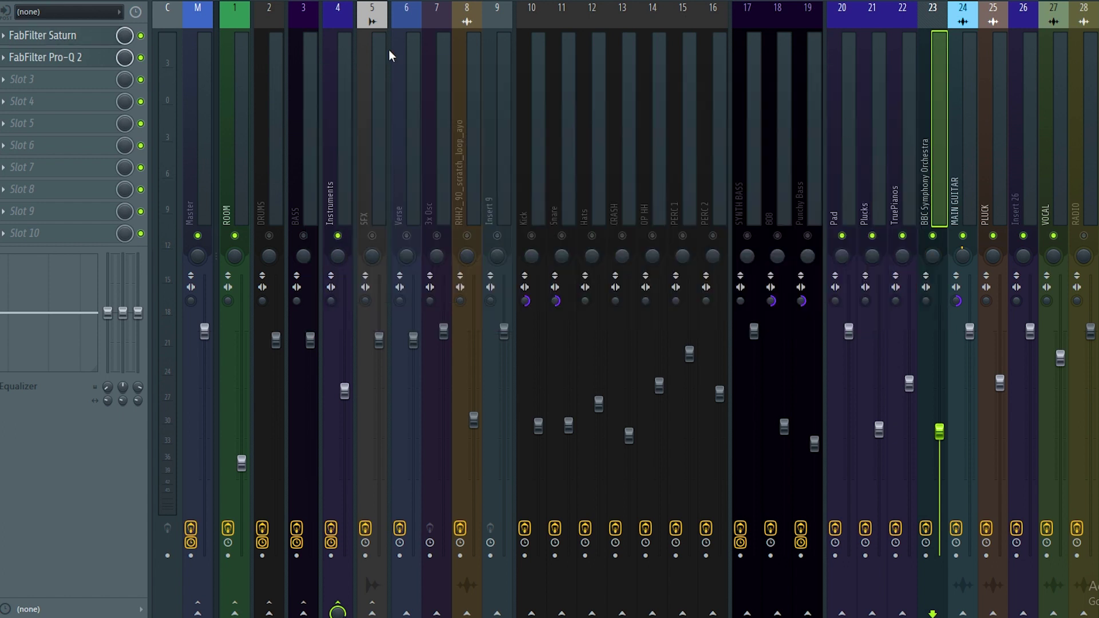
Audition the 200 Hz low cut in FabFilter Pro-Q 2 on BBC Symphony Orchestra during playback and close the plugin.
click(103, 57)
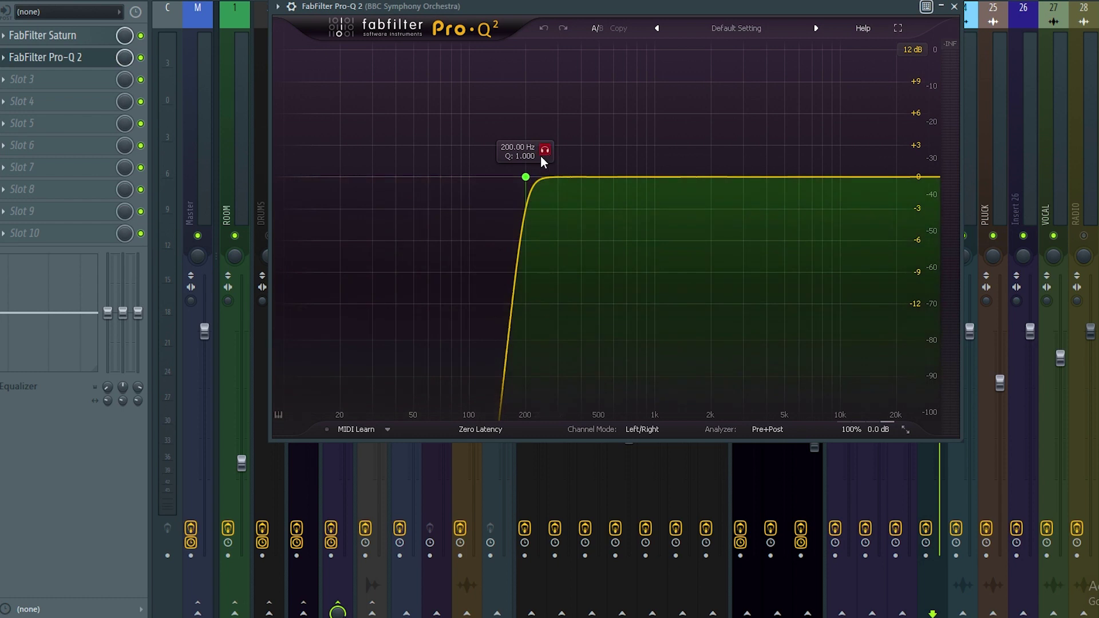
key(space)
click(544, 150)
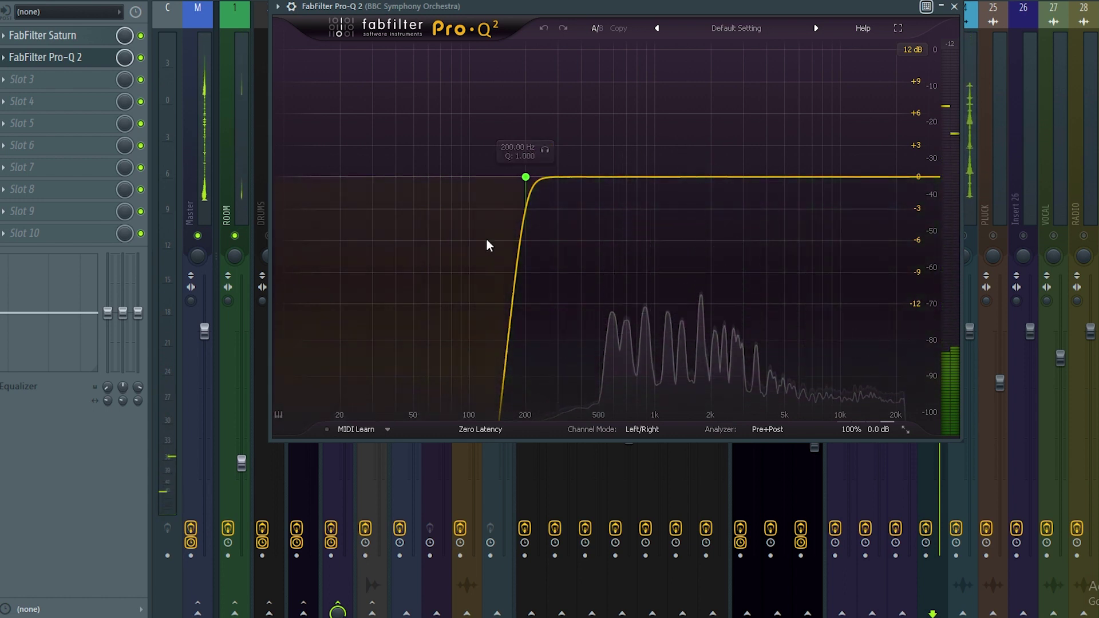
click(545, 151)
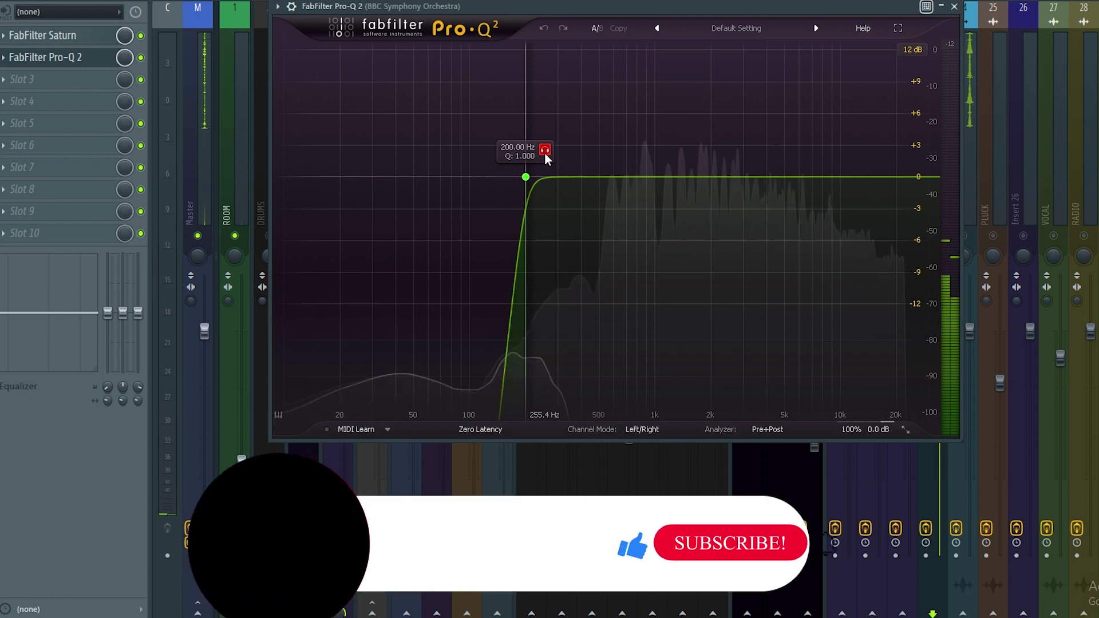
click(953, 6)
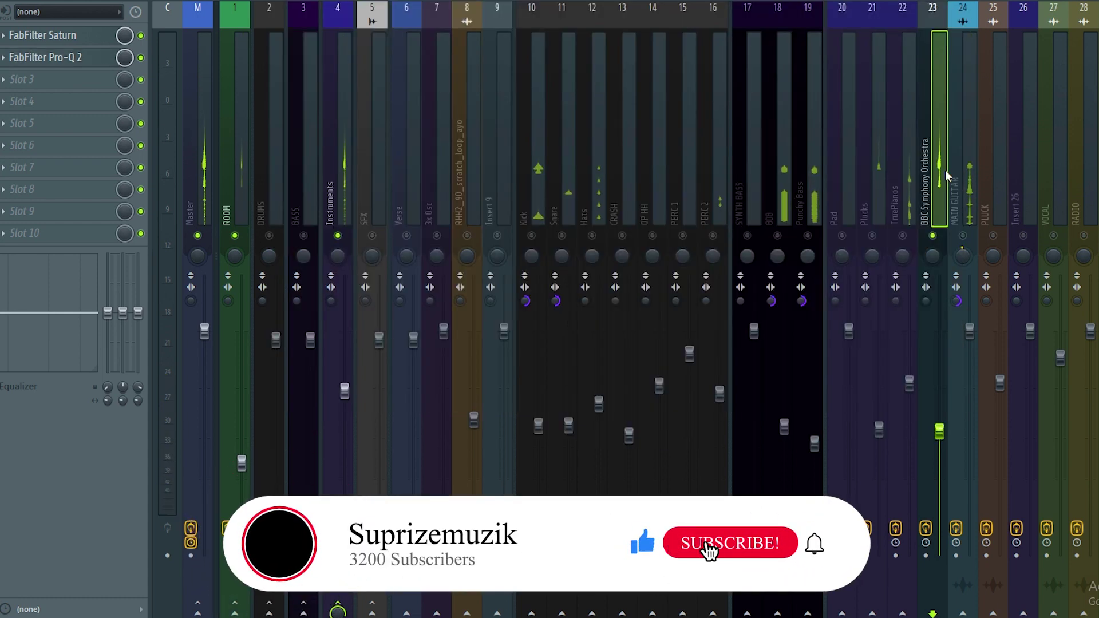
Open FabFilter Pro-Q 2 on the TruePianos channel and audition its 377.99 Hz boost on its own during playback.
click(915, 217)
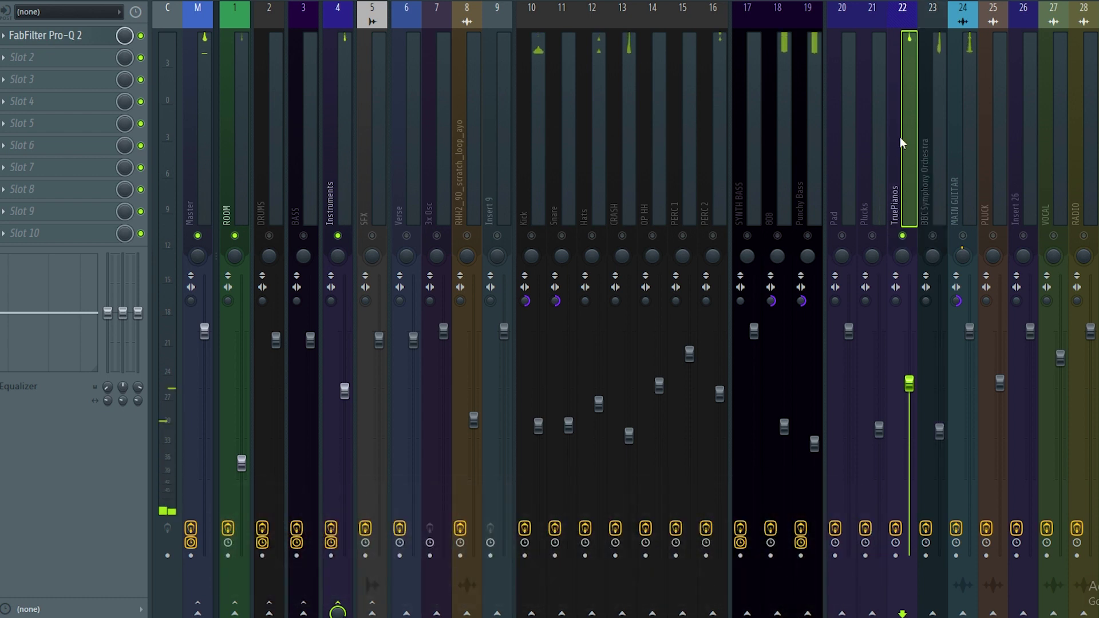
click(109, 37)
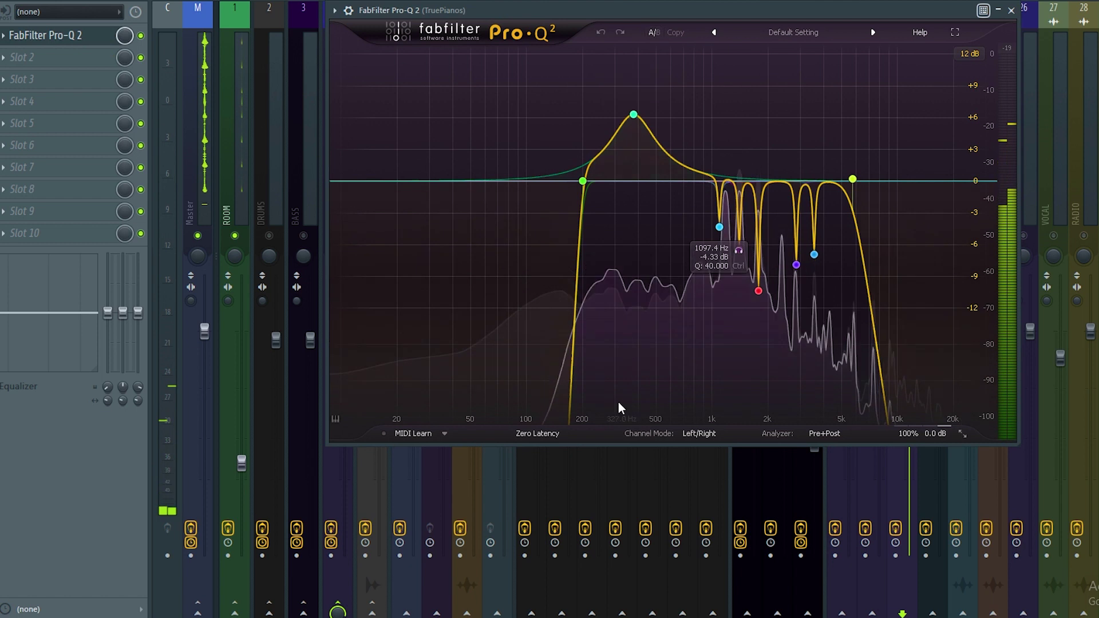
click(653, 79)
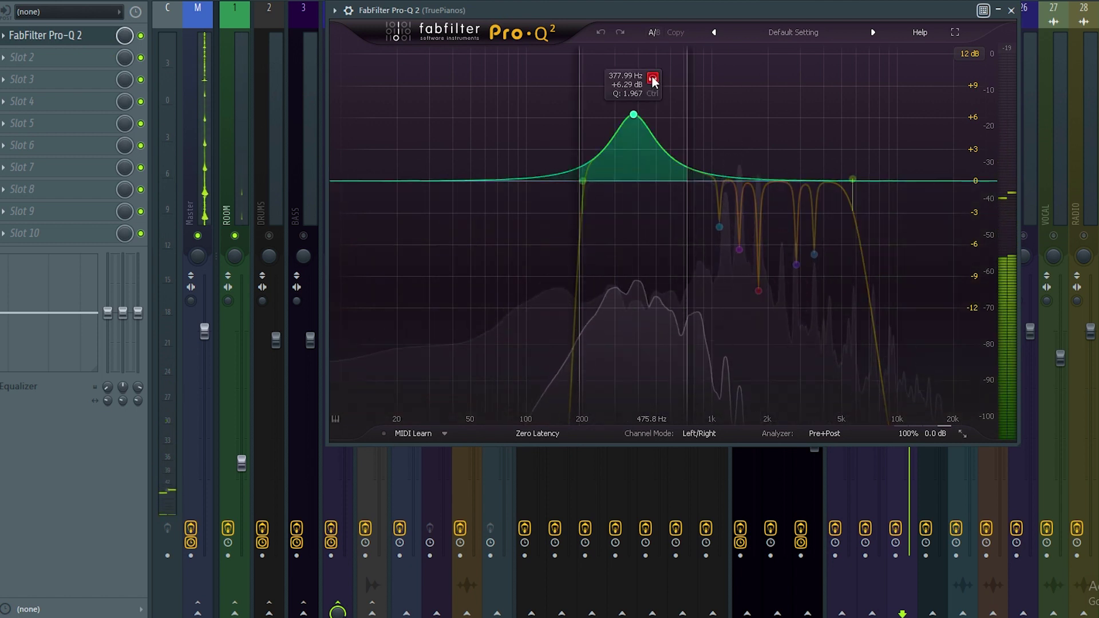
click(652, 78)
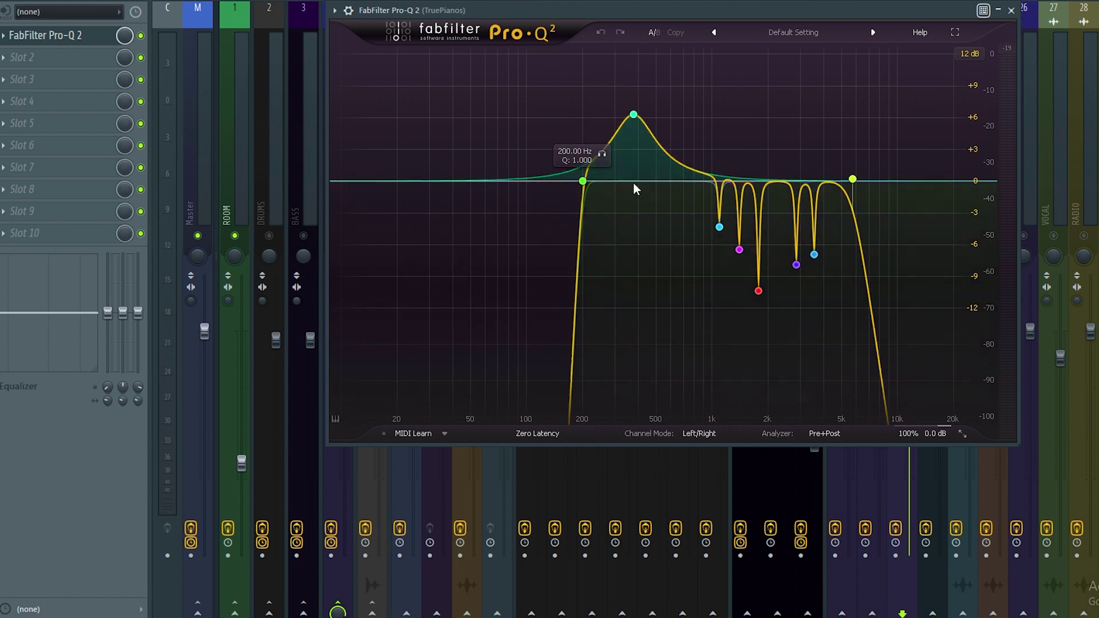
click(653, 79)
key(space)
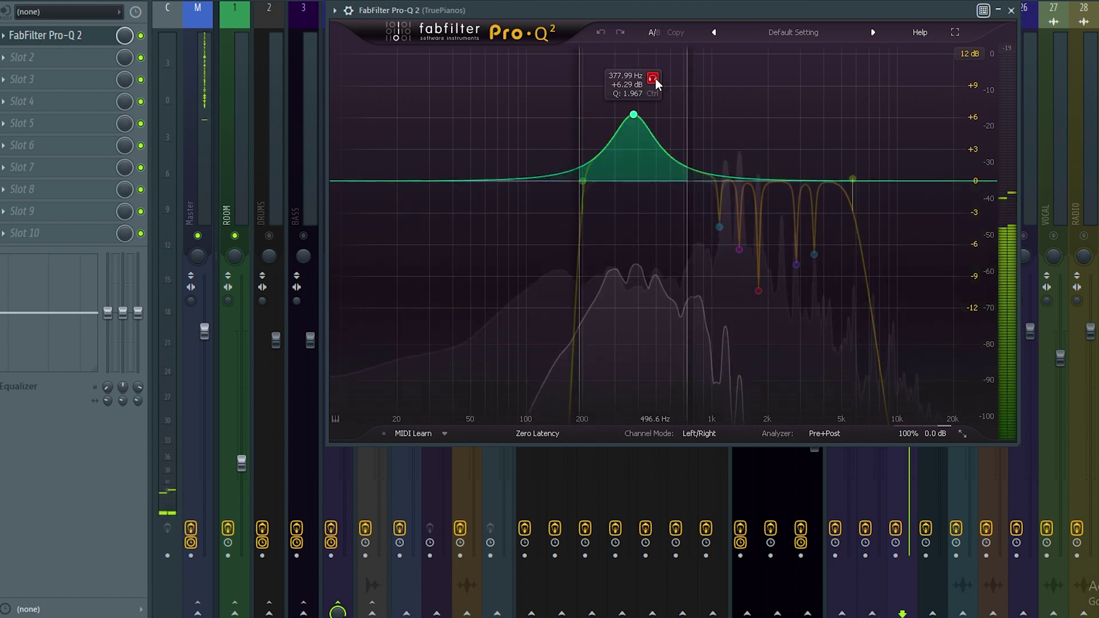
click(653, 78)
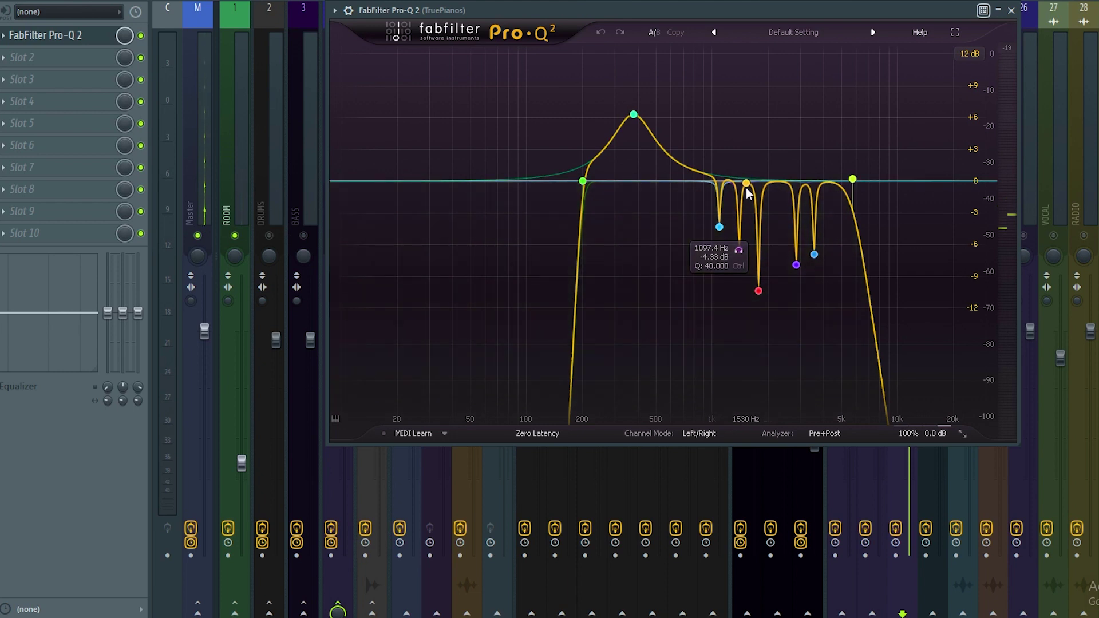
Boost the 1097.4 Hz bell on TruePianos to +8.77 dB to expose the resonance and pull it back to a cut of about 5 dB.
click(719, 227)
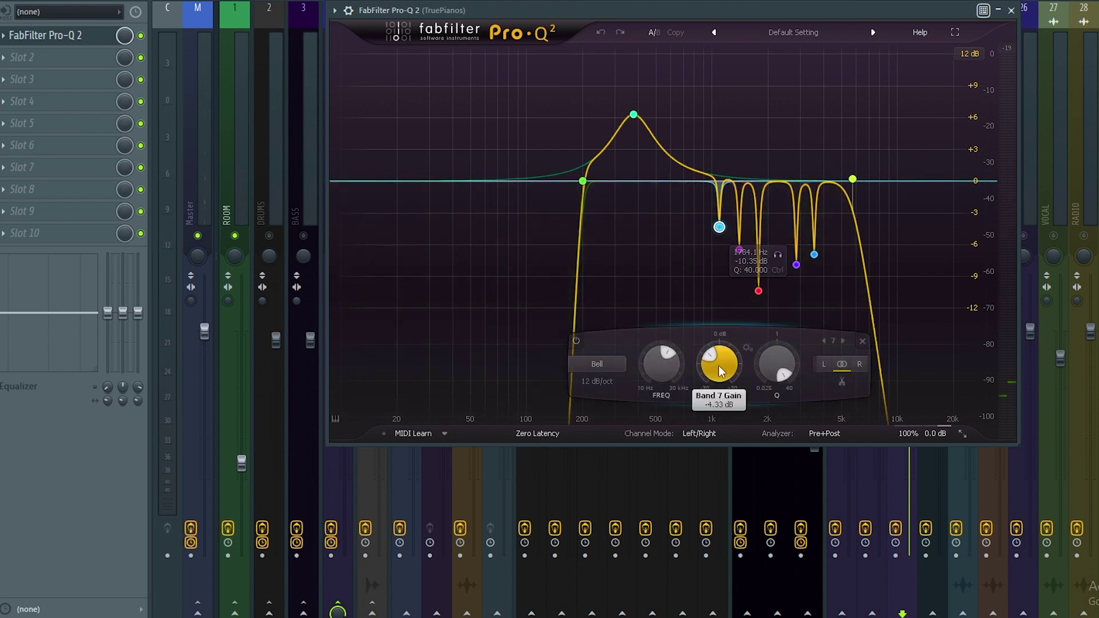
mouse_move(720, 371)
drag(720, 371, 715, 289)
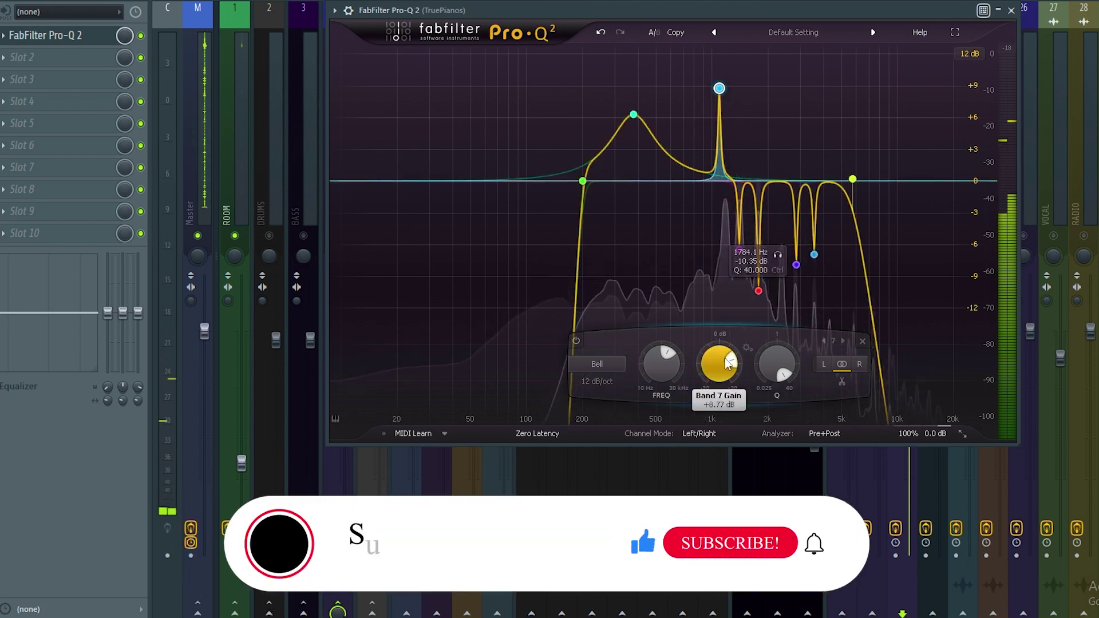
scroll(727, 364, down, 8)
scroll(727, 364, down, 6)
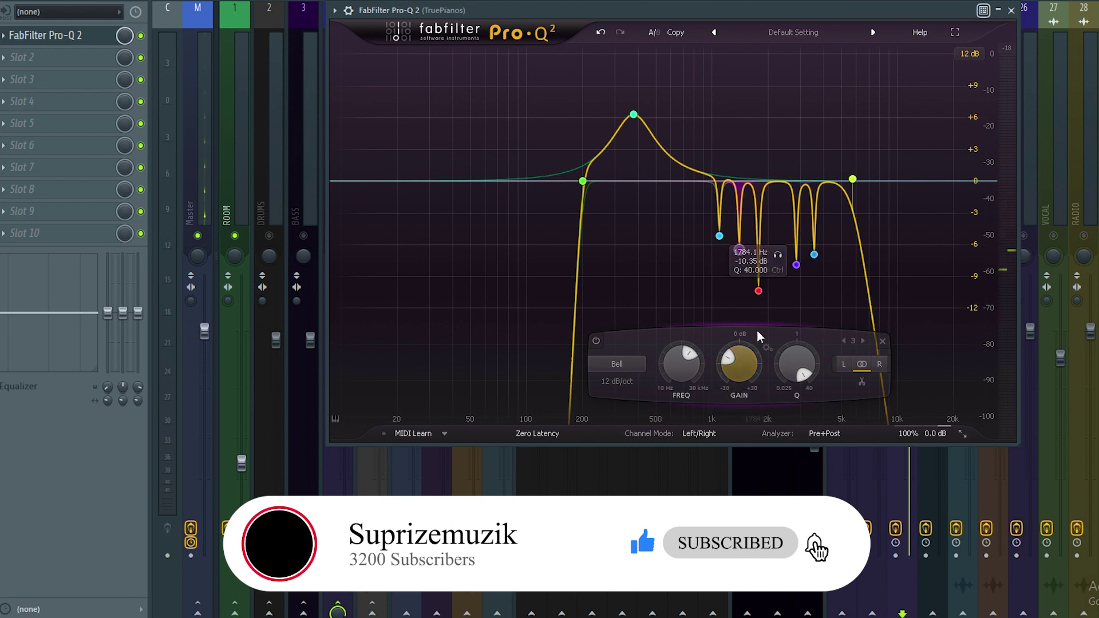
Audition the narrow 1784.1 Hz cut on TruePianos on its own and close FabFilter Pro-Q 2.
click(777, 255)
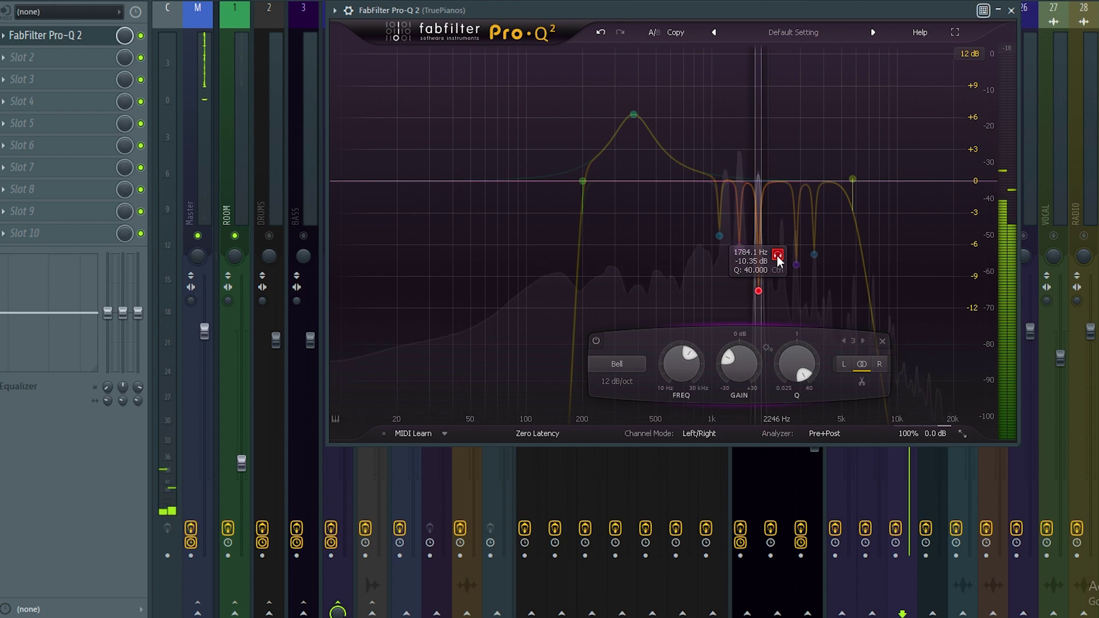
drag(777, 259, 759, 278)
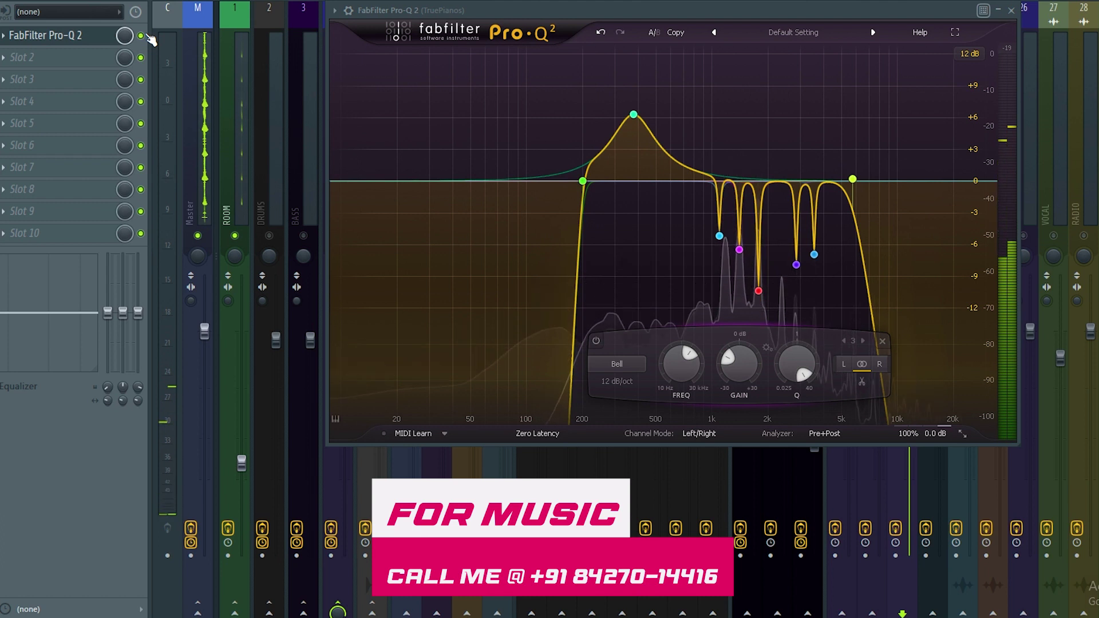
click(1011, 9)
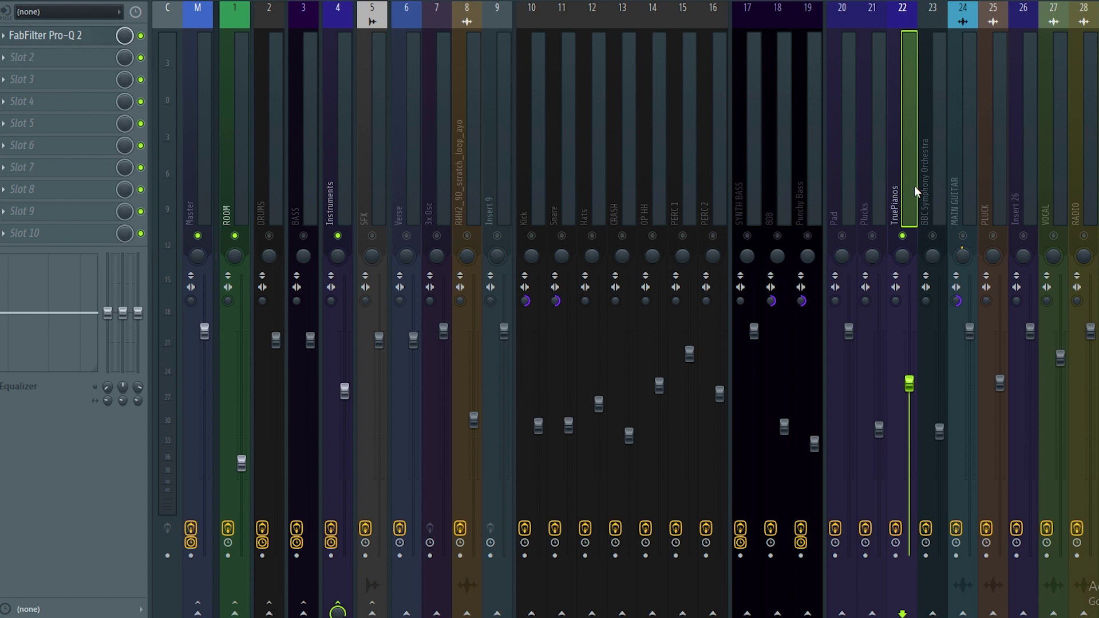
Open Fruity parametric EQ 2 on the Verb send channel, examine its curve and close it.
click(198, 86)
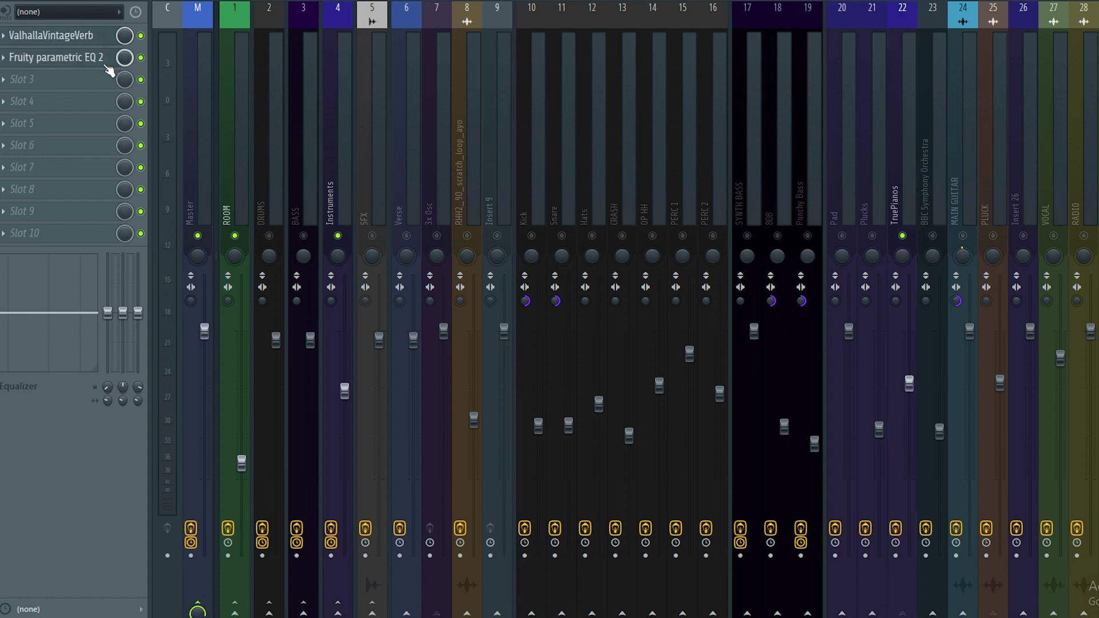
click(107, 65)
drag(151, 5, 586, 118)
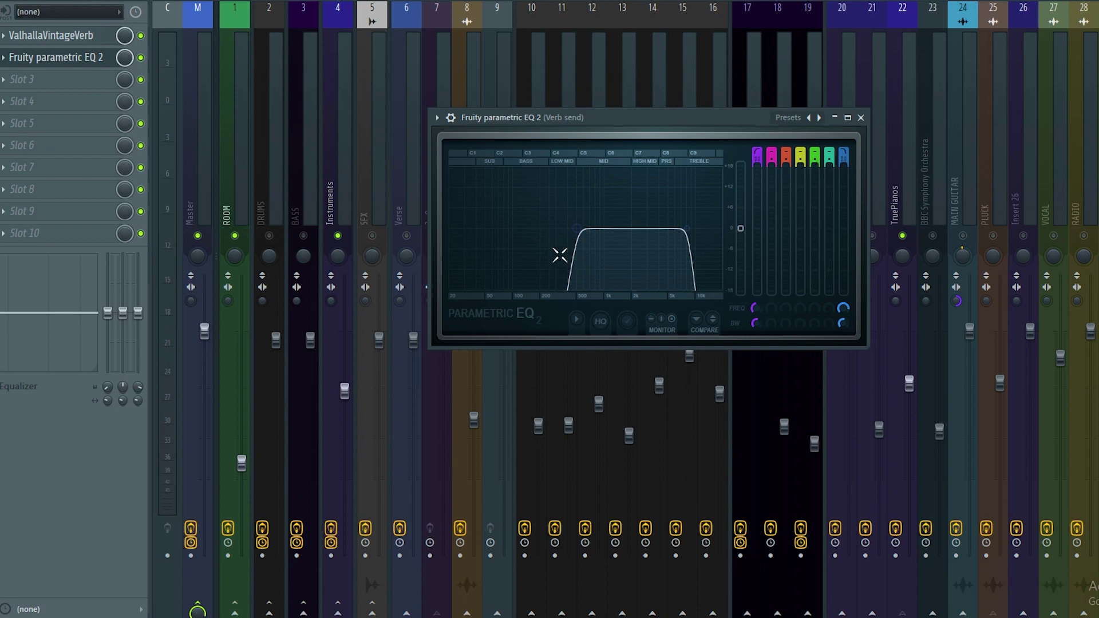
click(861, 118)
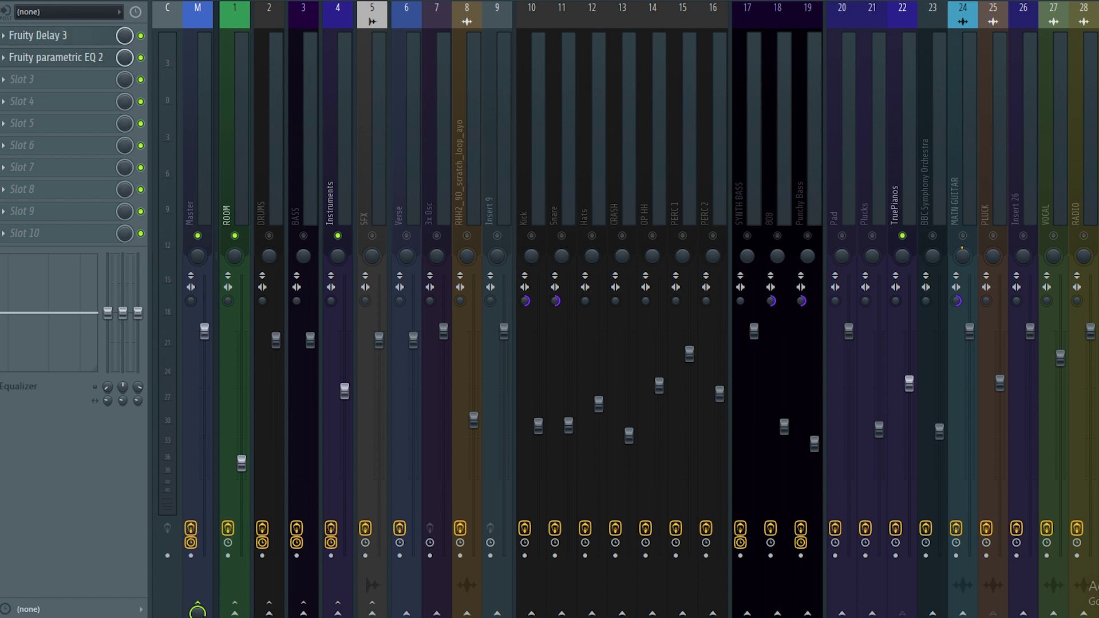
Check the Instruments tracks in the Playlist from bar 13 and examine Fruity Delay 3 on the Plucks channel.
click(899, 194)
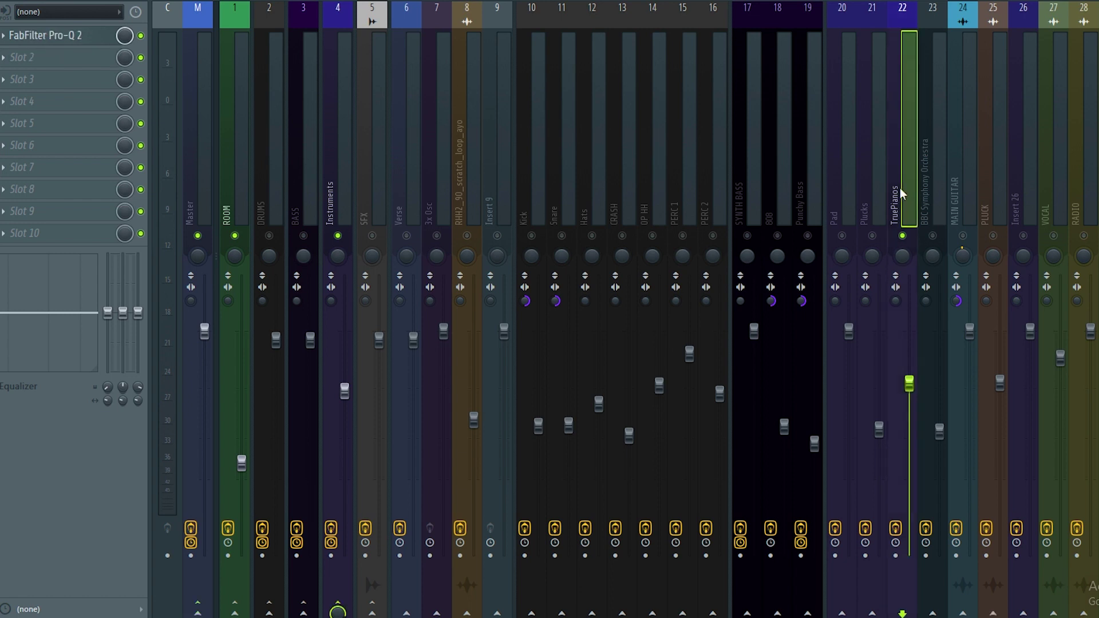
click(338, 158)
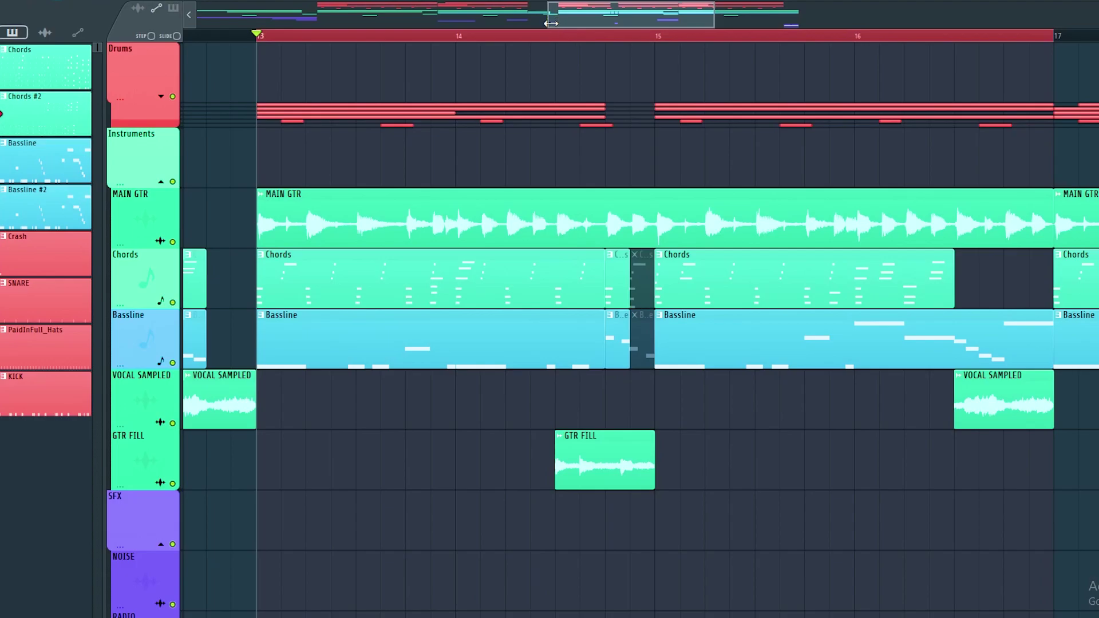
click(554, 35)
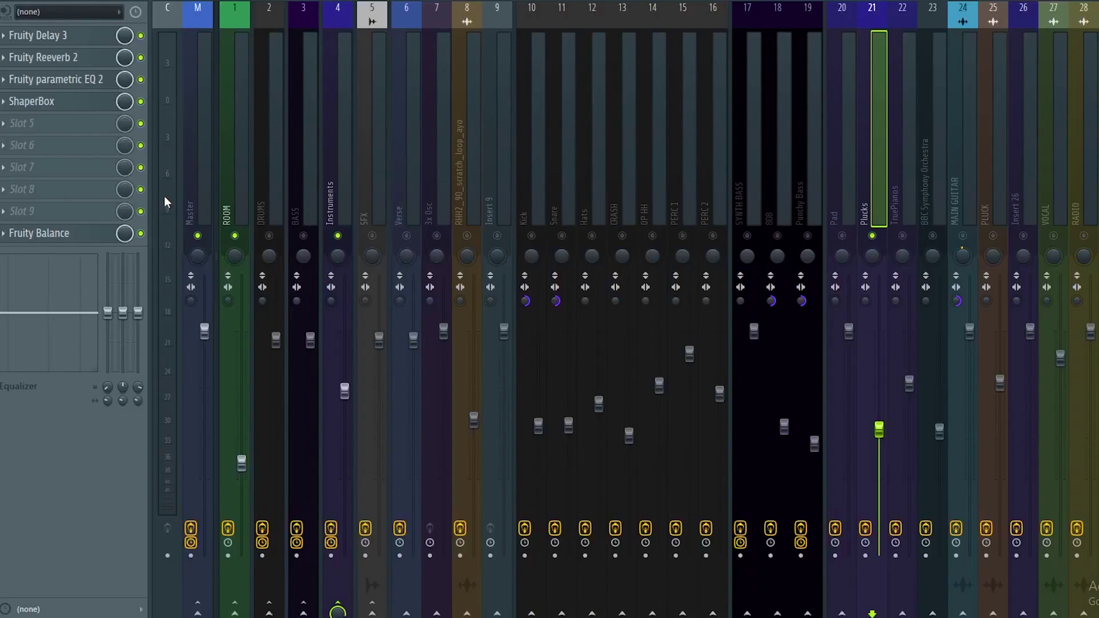
click(85, 35)
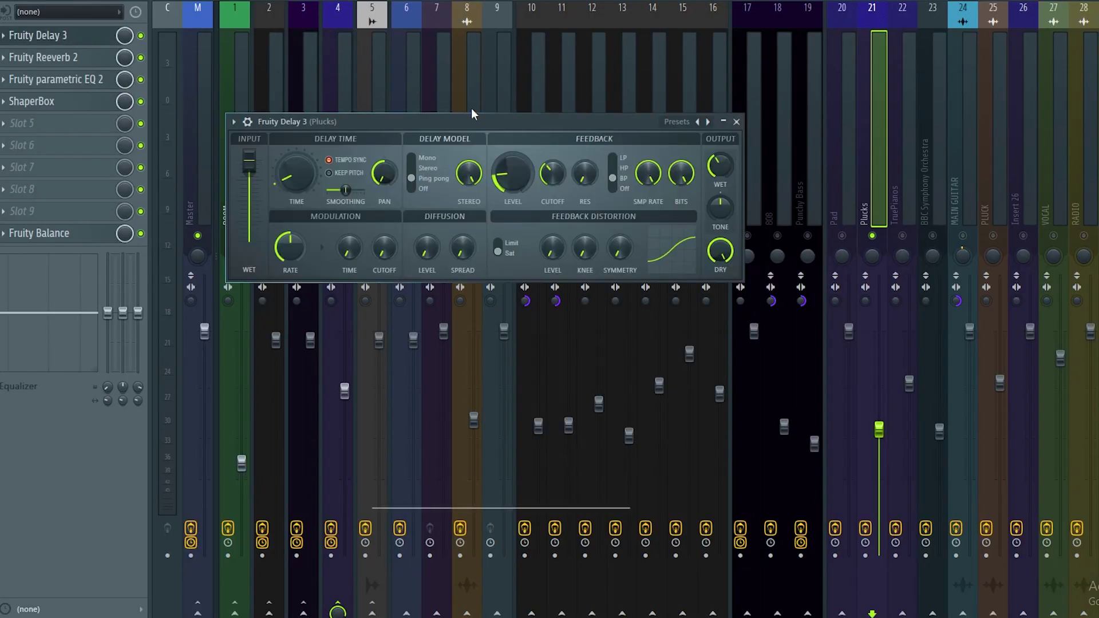
click(738, 118)
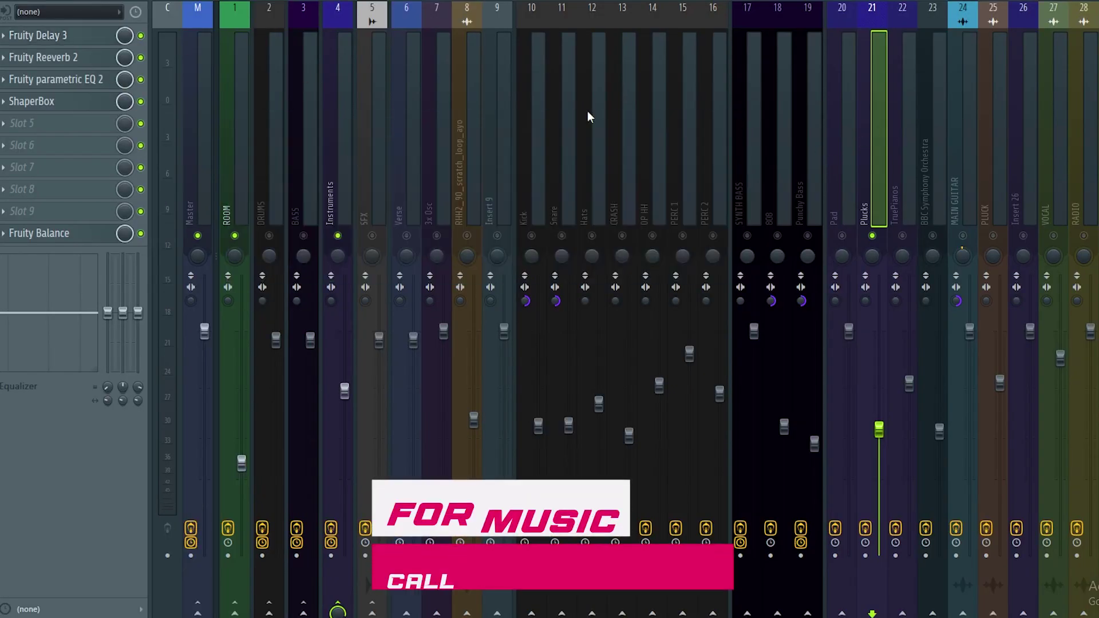
Lower the dry level of Fruity Reeverb 2 on Plucks during playback to hear the reverb, and close the plugin.
click(103, 57)
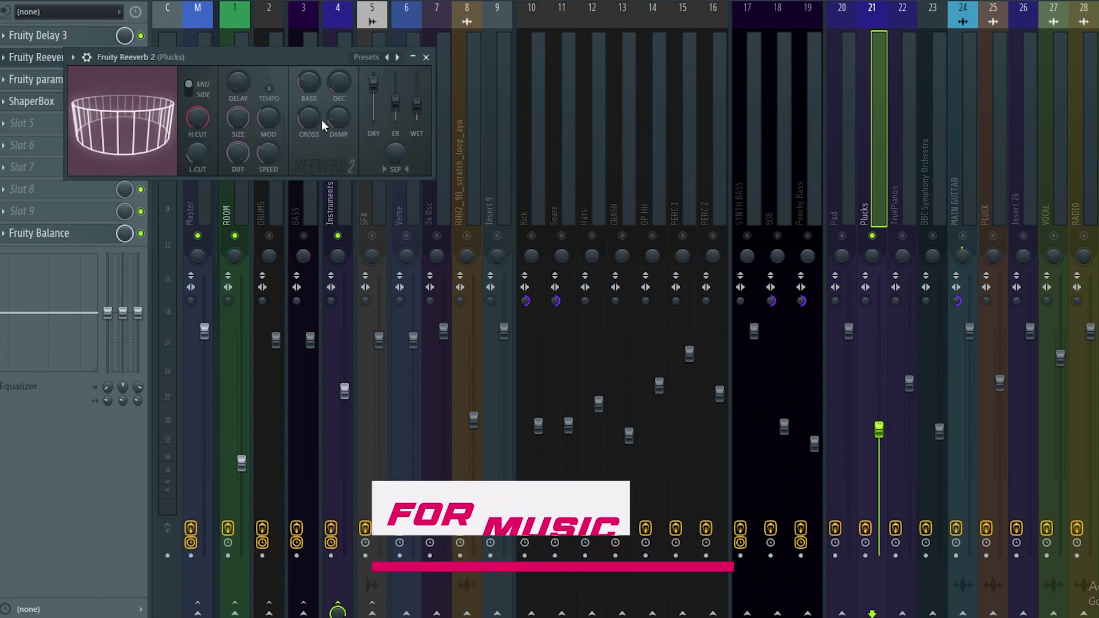
drag(230, 57, 589, 165)
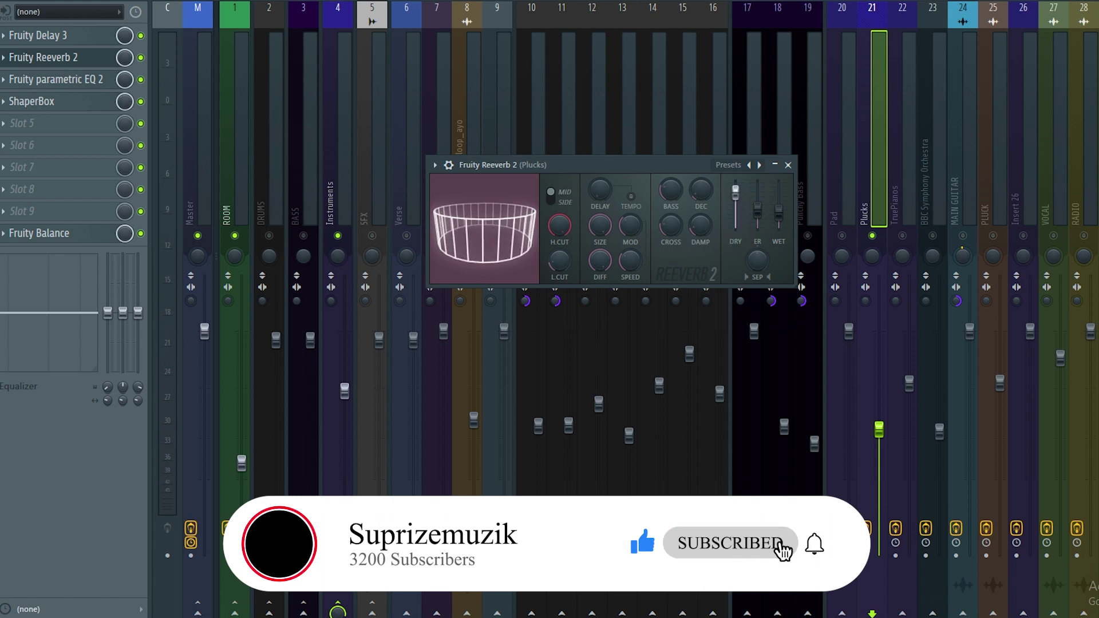
key(space)
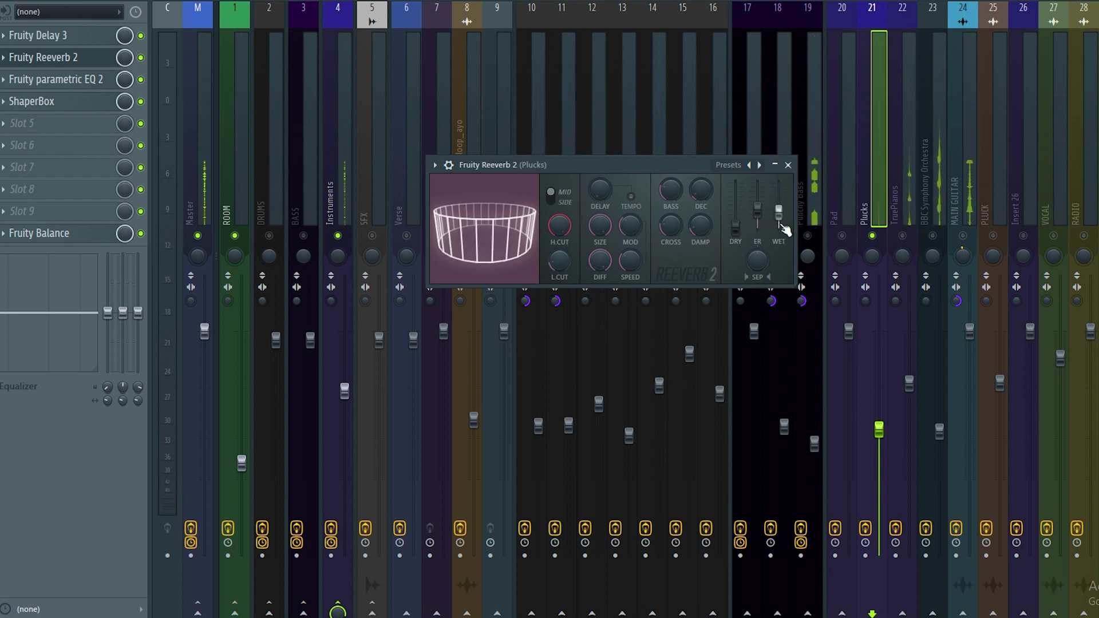
click(788, 166)
Examine Fruity parametric EQ 2 and the ShaperBox pan curve on the Plucks channel and close them.
click(92, 80)
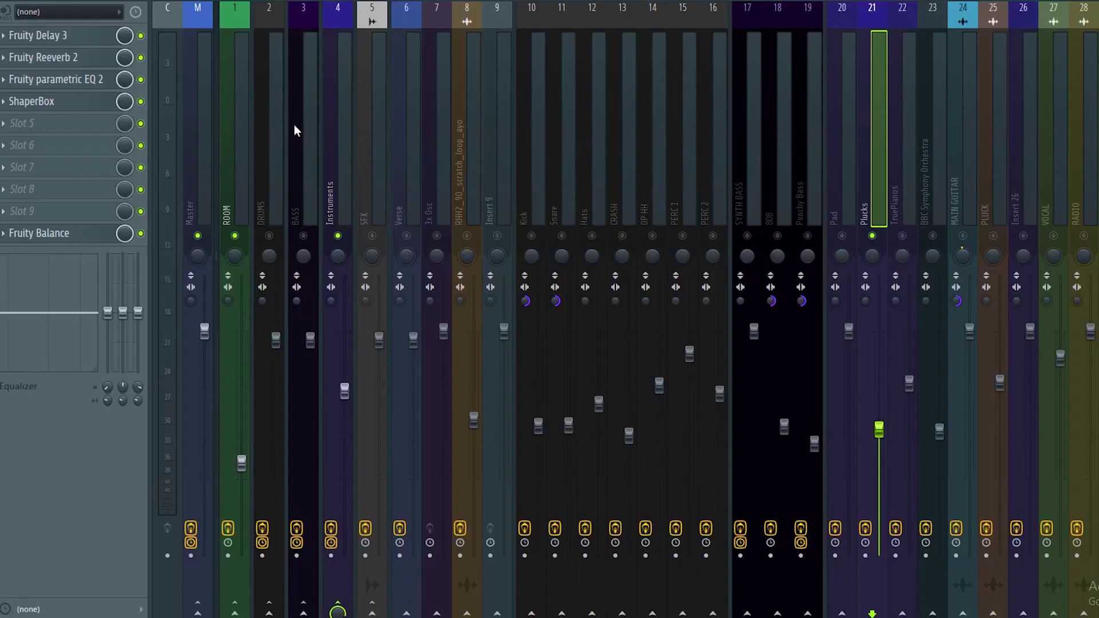
click(89, 104)
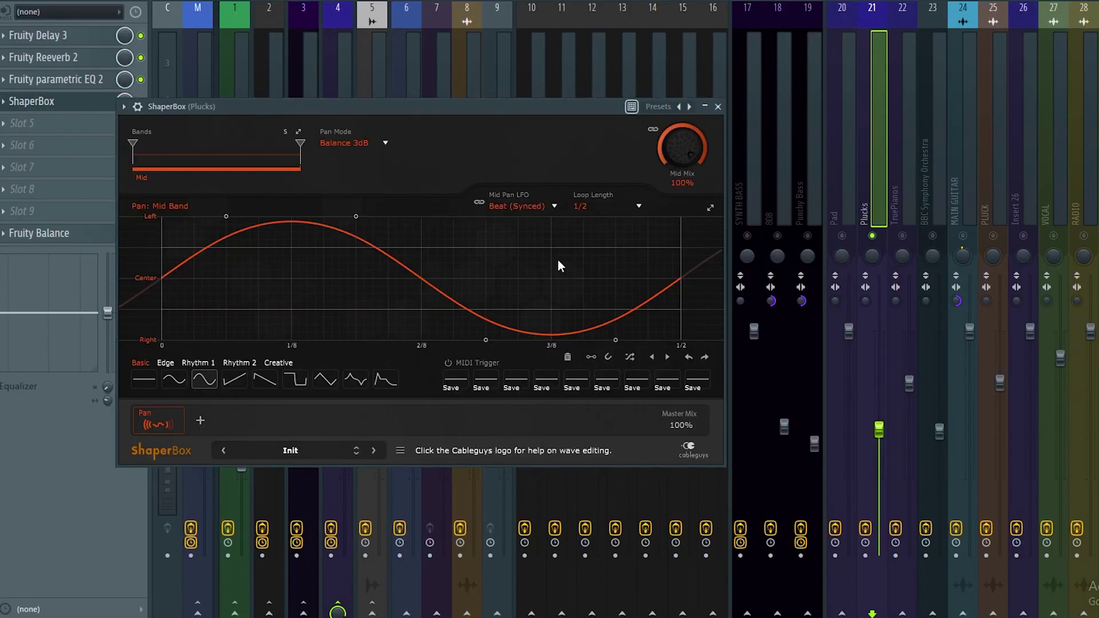
click(717, 106)
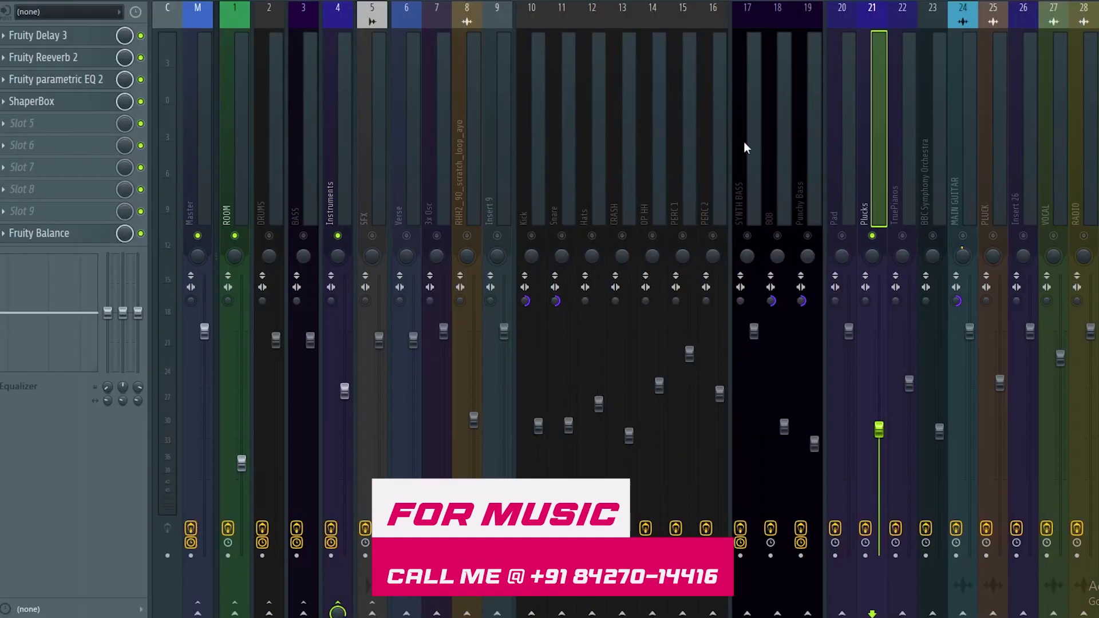
Play the beat and look through the effects on the FX_Scratch, CHANT, RADIO and VOCAL channels.
key(space)
scroll(884, 140, right, 1)
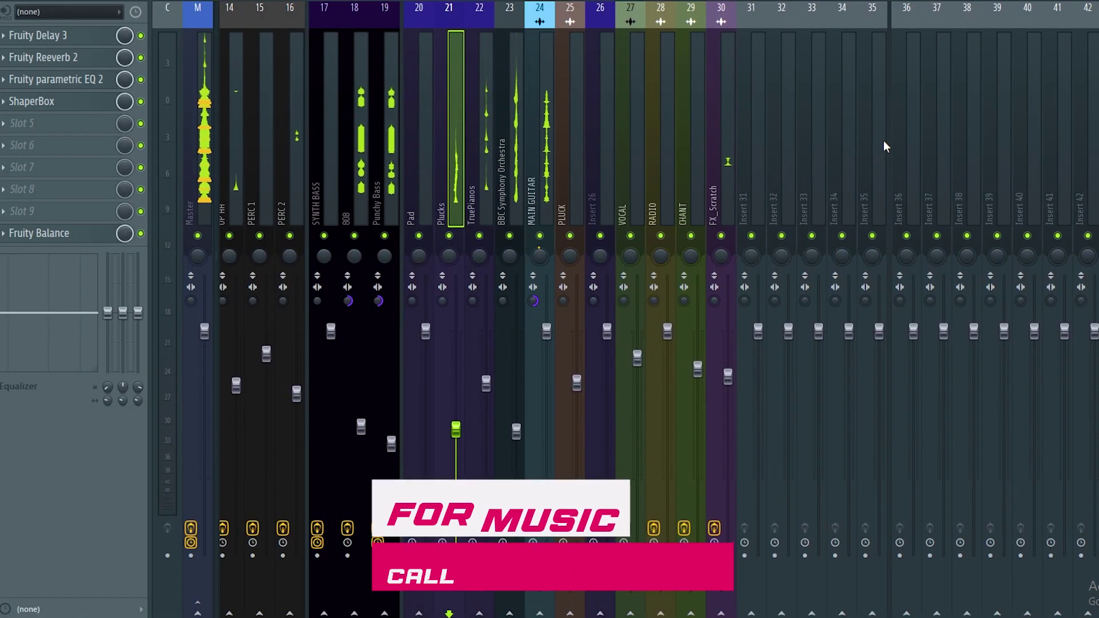
scroll(883, 140, right, 6)
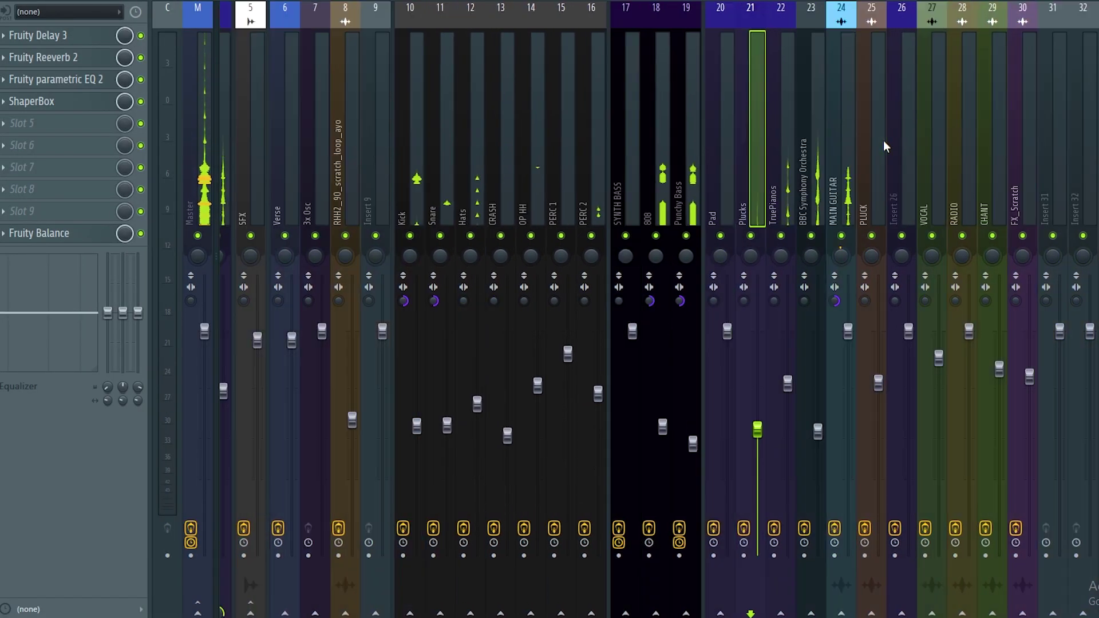
click(928, 170)
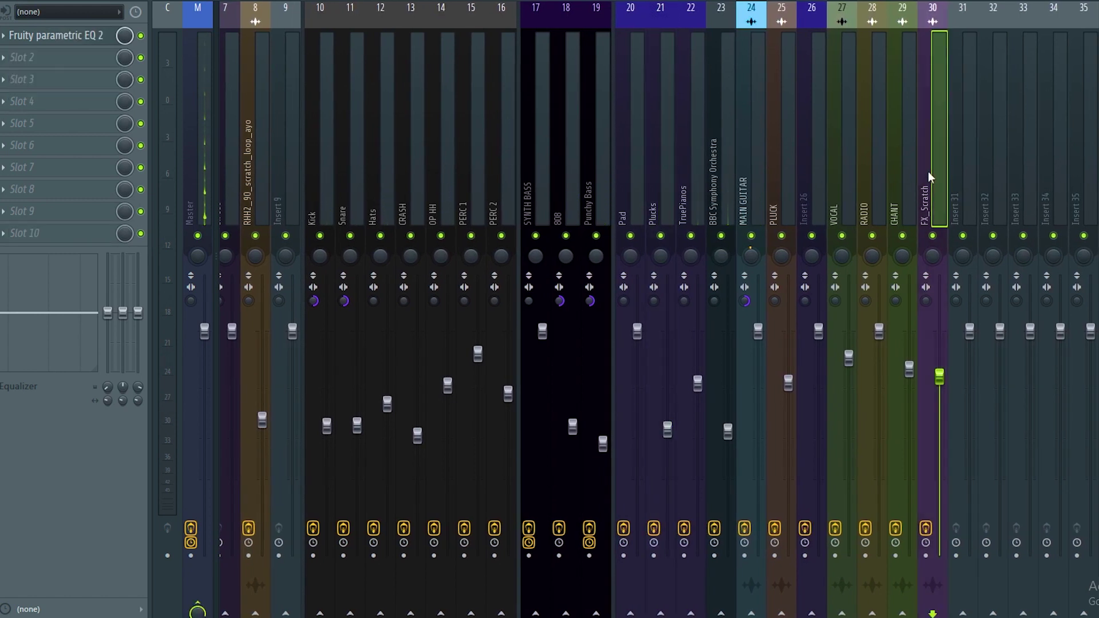
click(907, 155)
click(861, 135)
click(841, 154)
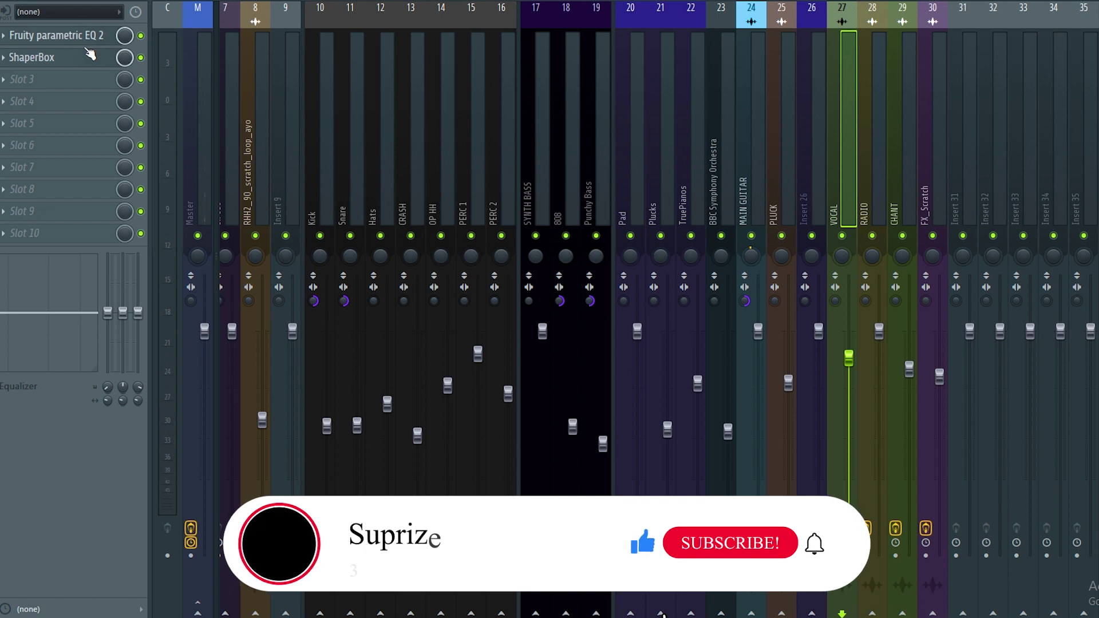
click(34, 57)
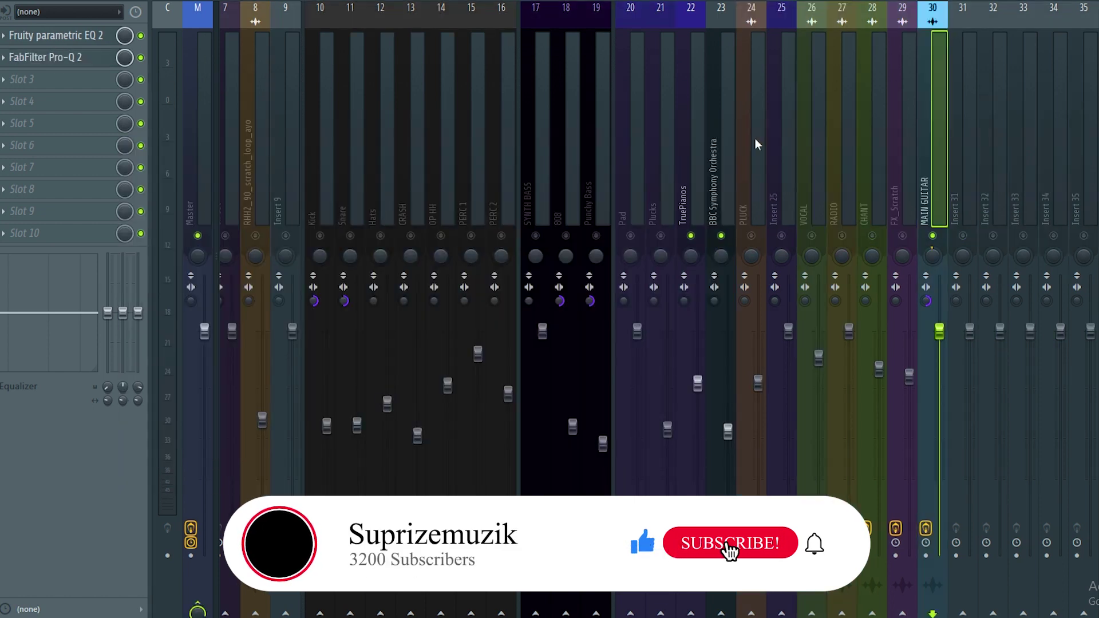
Open Decapitator on the Punchy Bass channel, examine its saturation settings and close it.
click(713, 150)
click(596, 211)
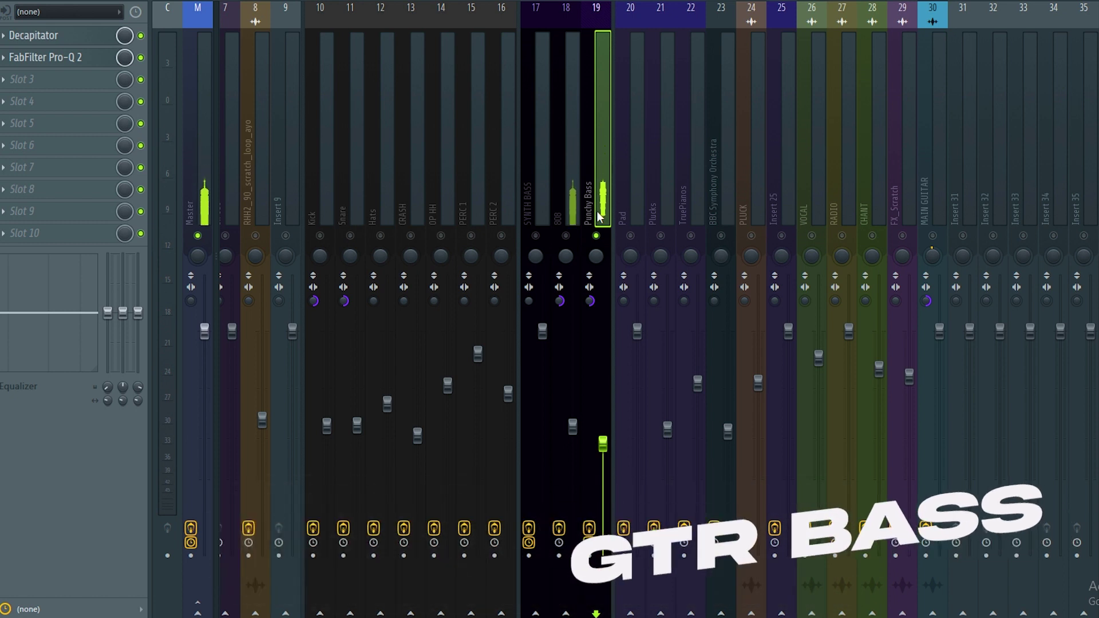
click(67, 36)
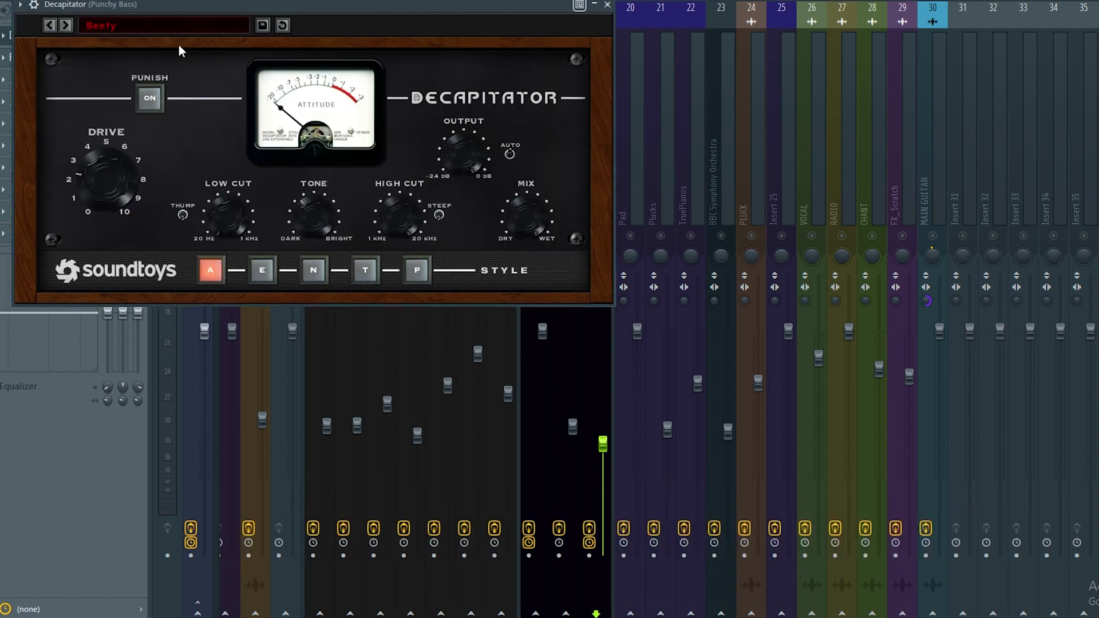
click(607, 5)
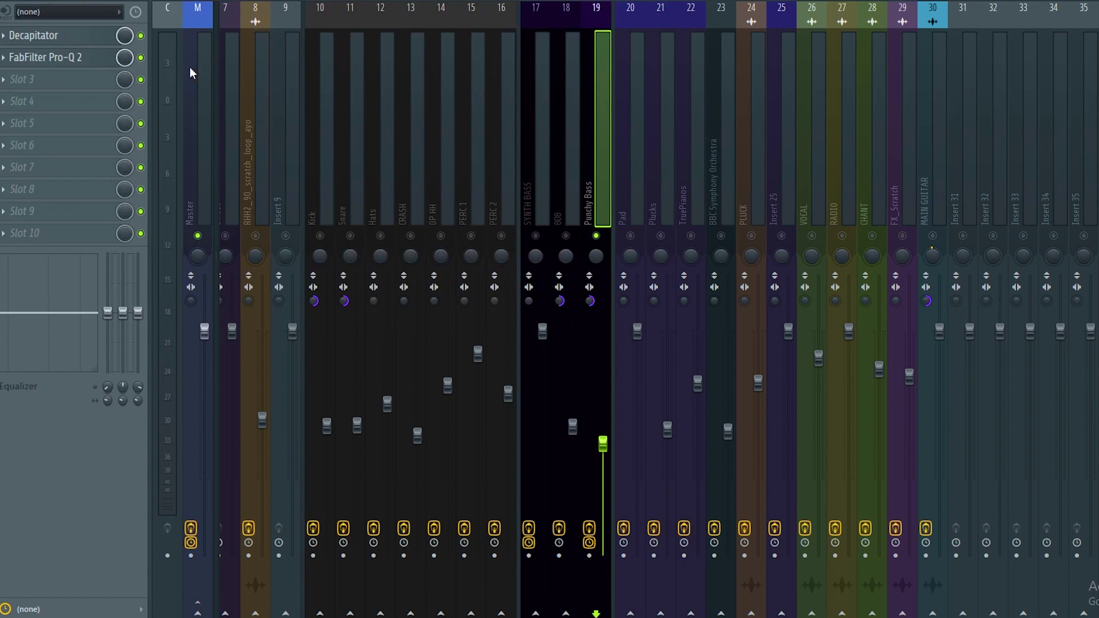
Open FabFilter Pro-Q 2 on Punchy Bass and audition the 296.05 Hz high cut on its own during playback.
click(90, 60)
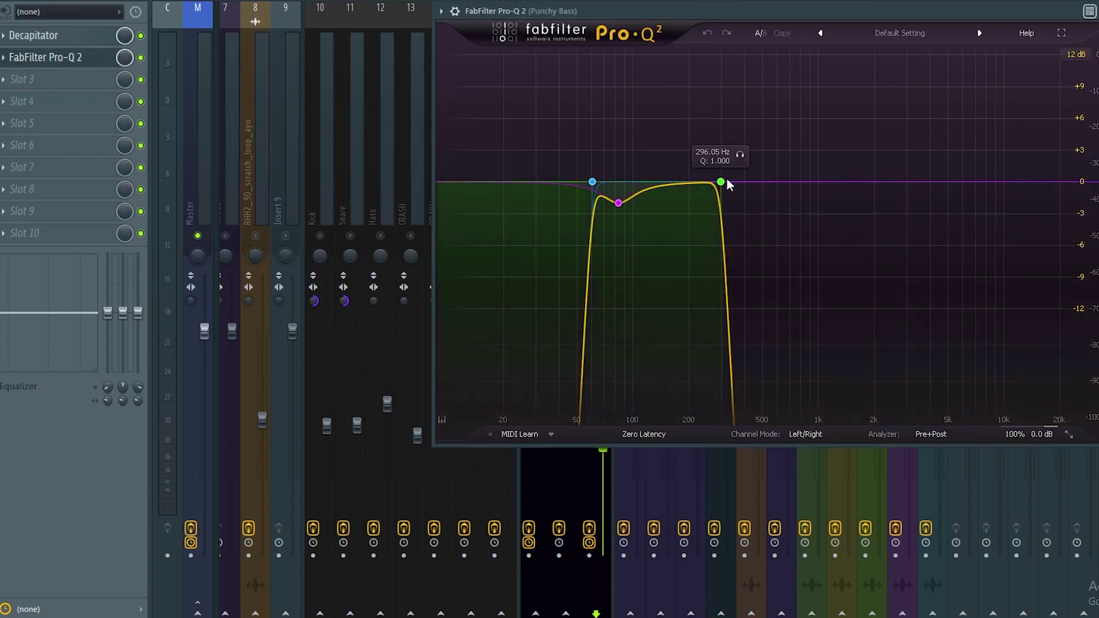
click(740, 157)
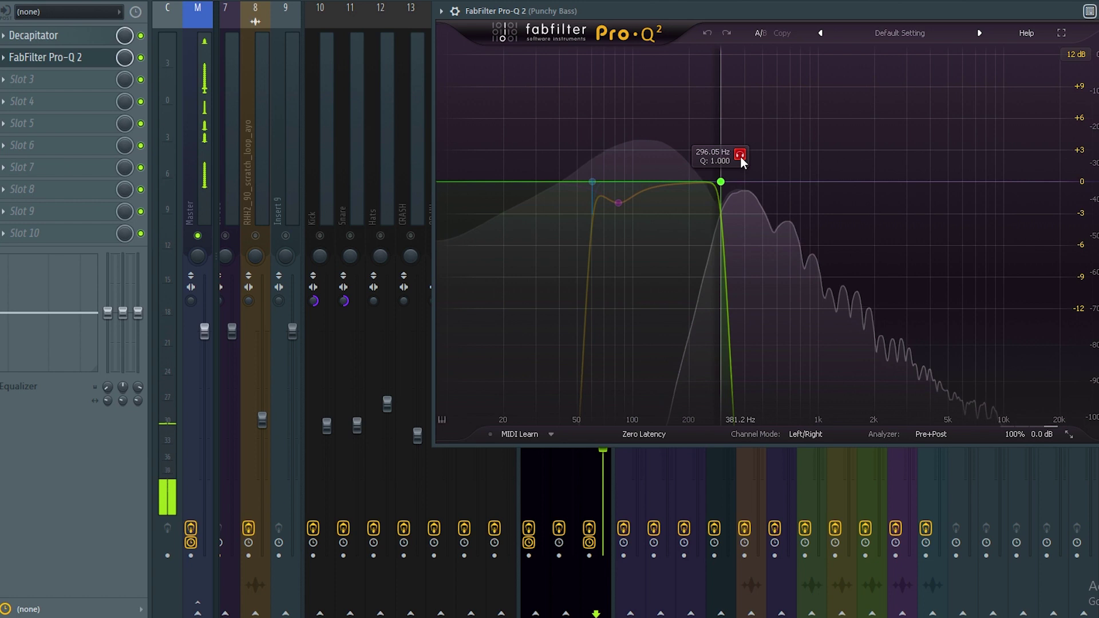
click(740, 157)
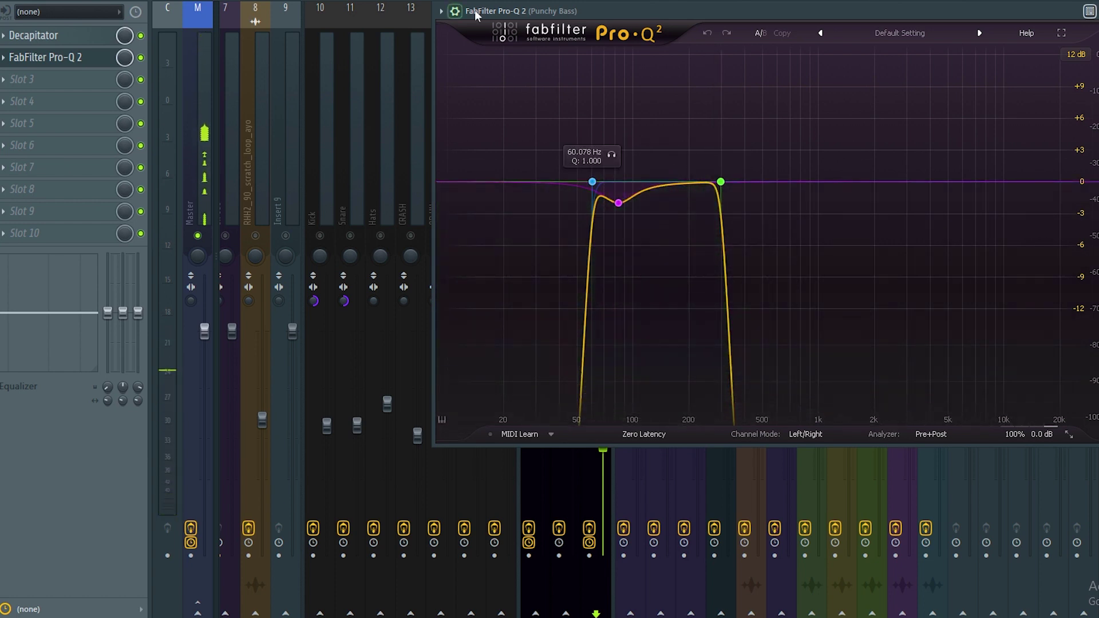
Audition the 83.570 Hz cut on Punchy Bass on its own, close FabFilter Pro-Q 2 and select the 808 channel.
drag(475, 14, 409, 93)
click(571, 306)
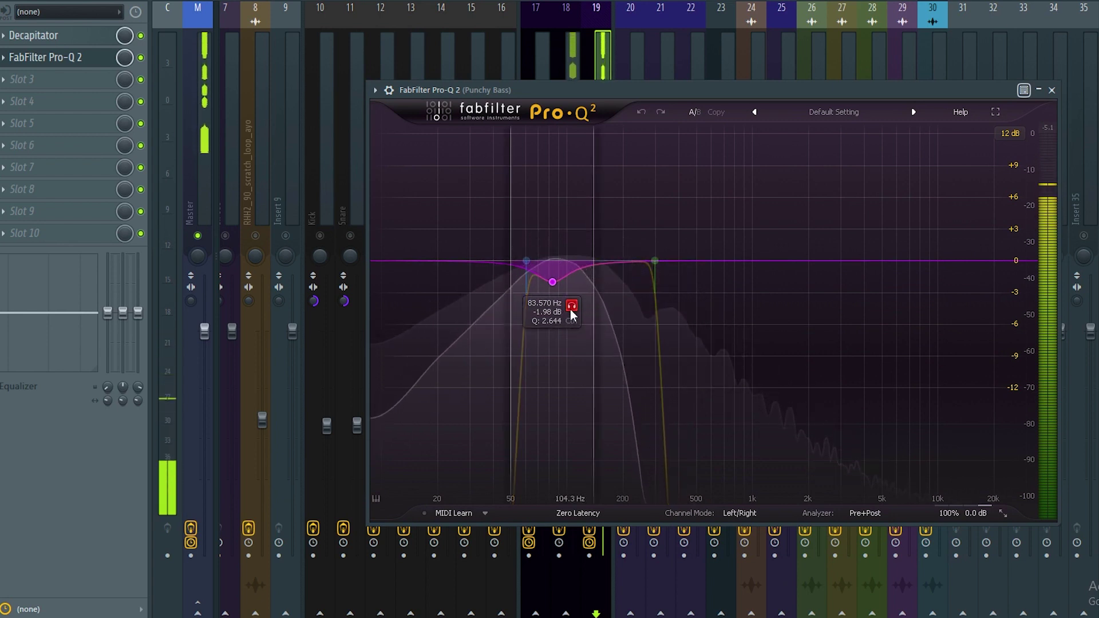
click(571, 309)
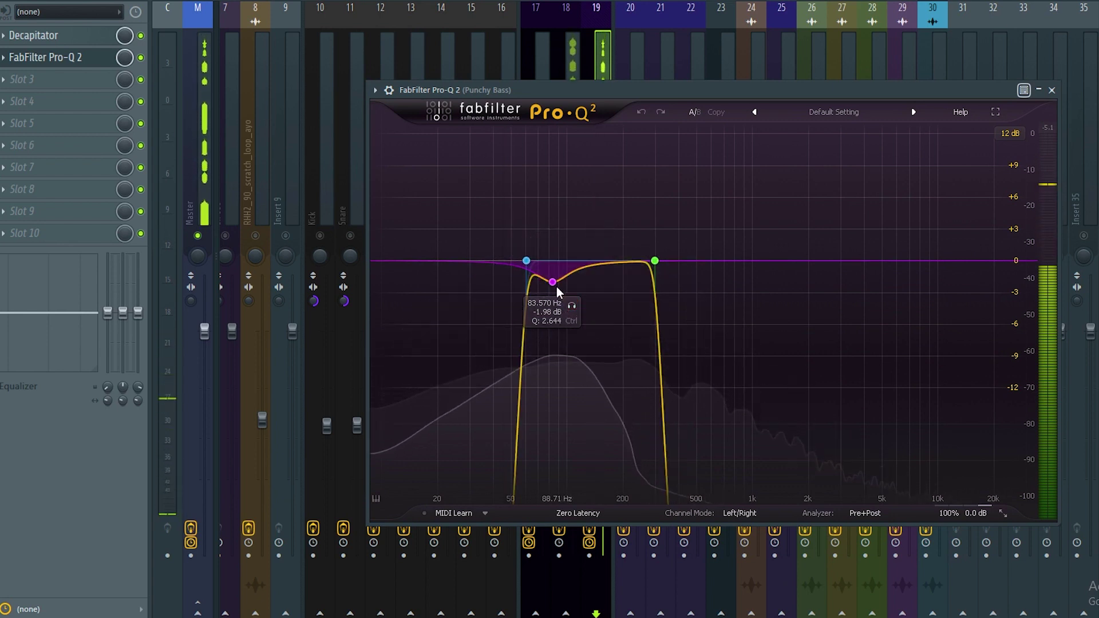
key(space)
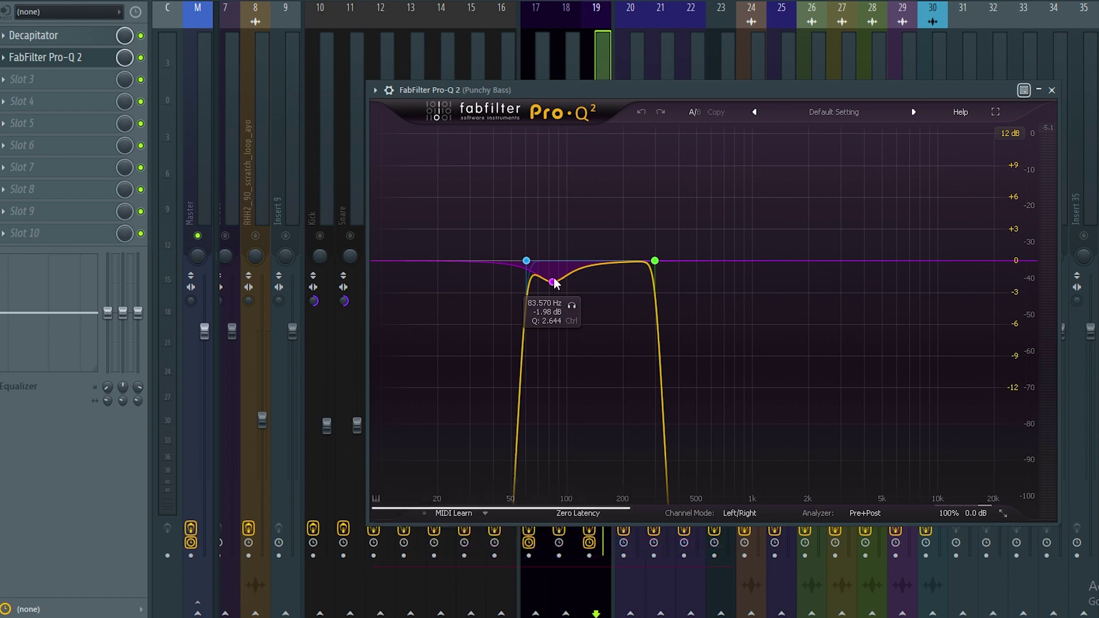
key(Escape)
click(562, 201)
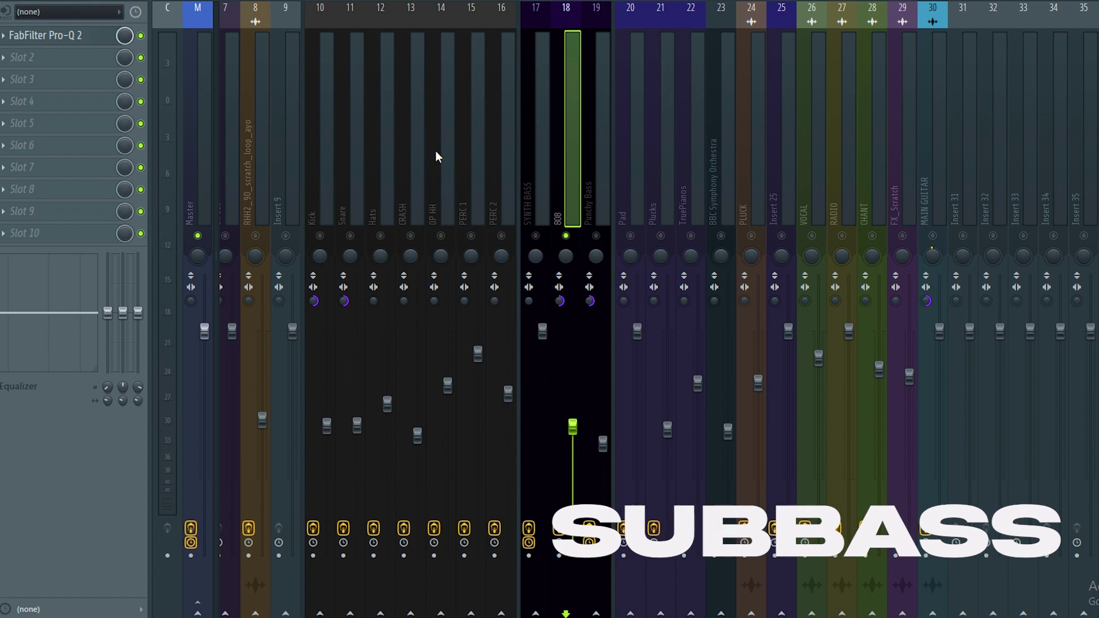
Open FabFilter Pro-Q 2 on the 808 channel, audition the 60.000 Hz high cut on its own during playback and close it.
click(83, 36)
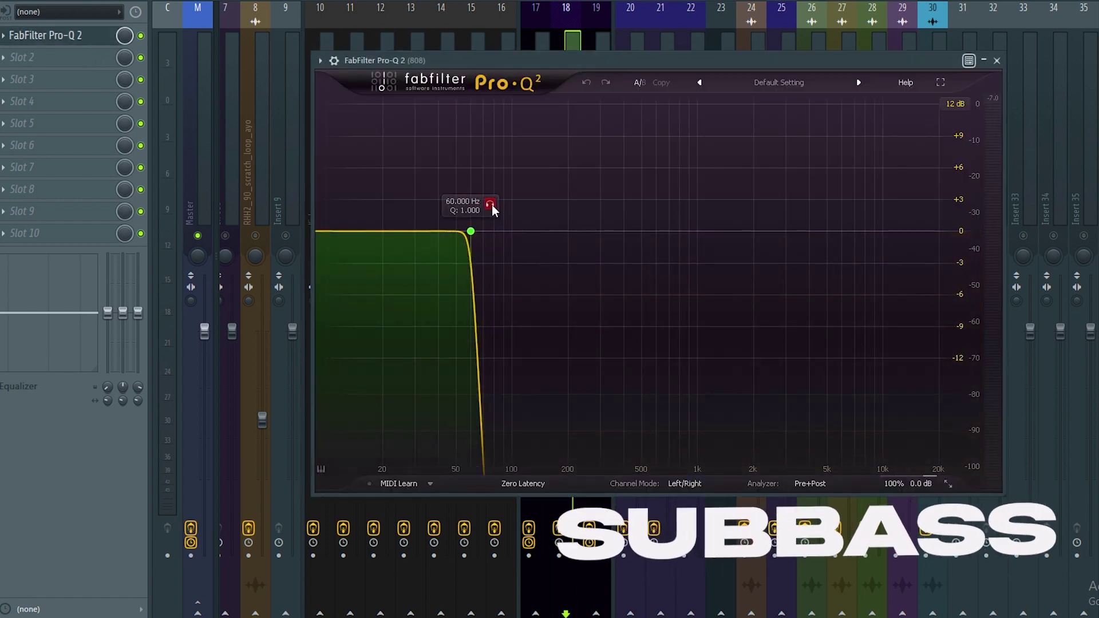
key(space)
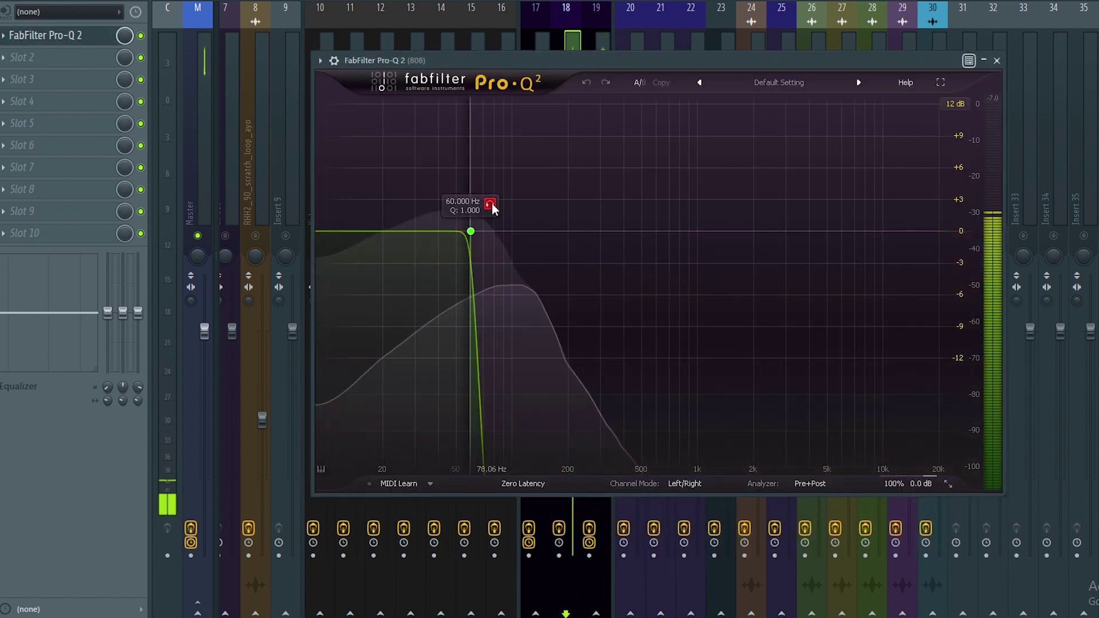
click(490, 205)
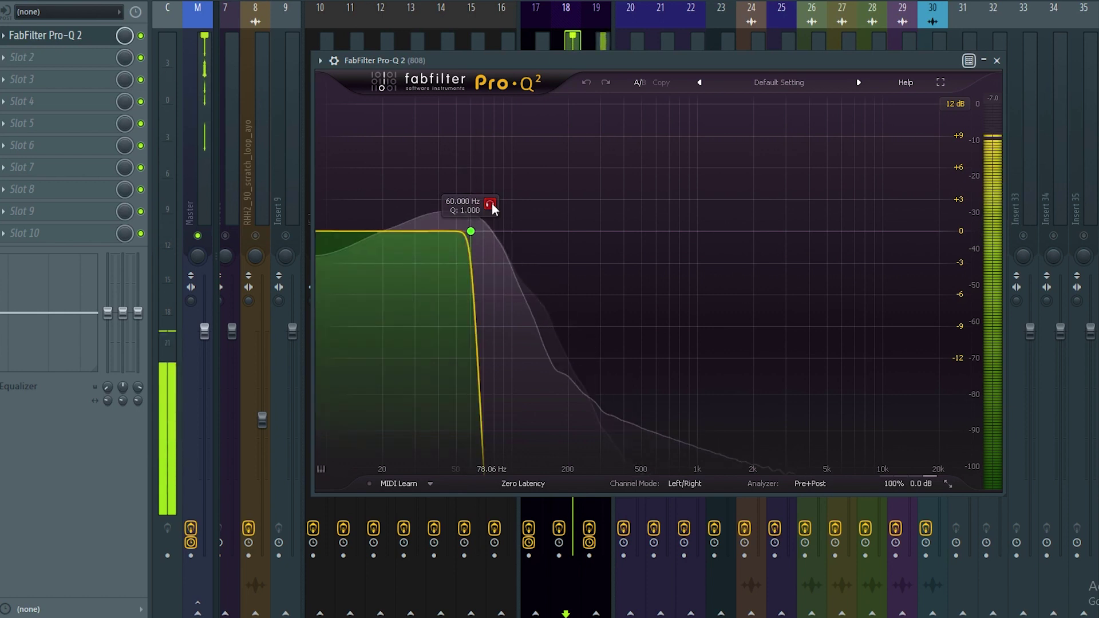
click(489, 205)
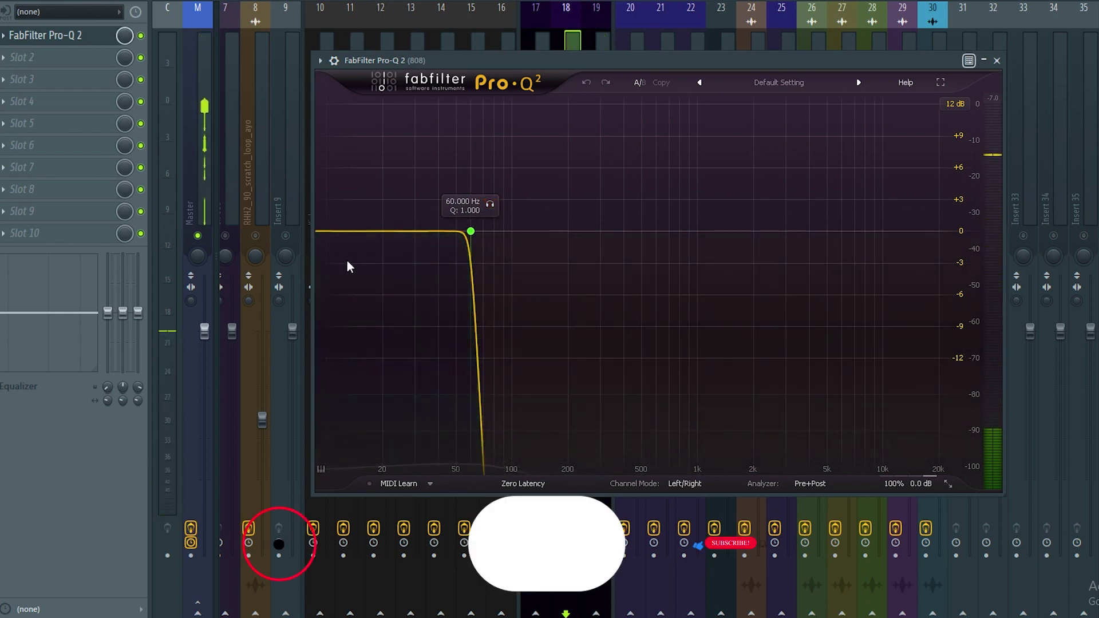
click(489, 206)
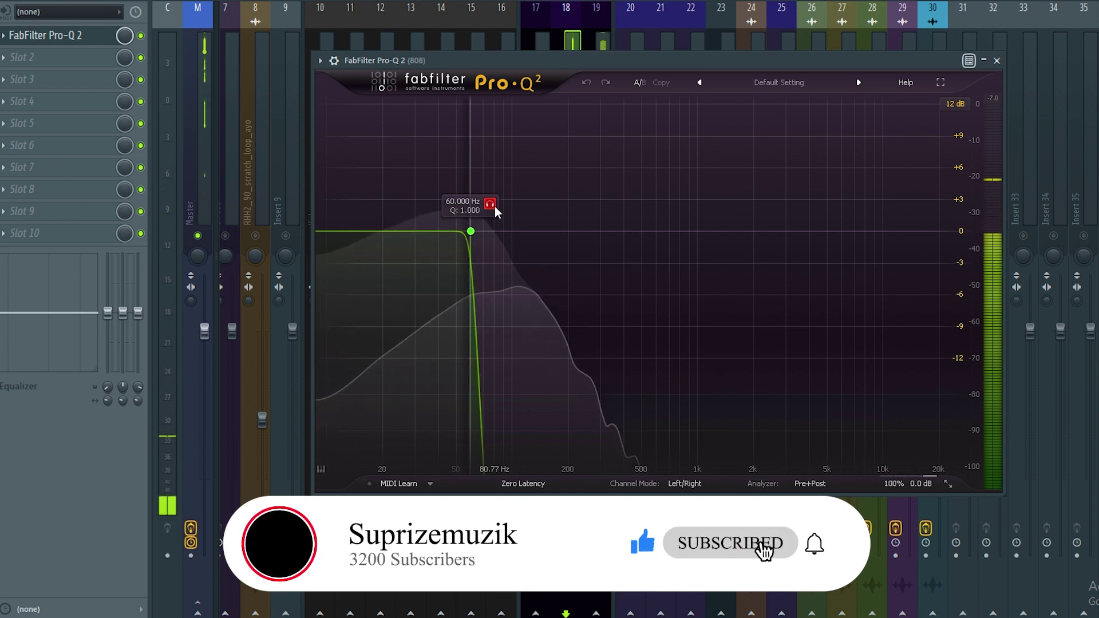
click(489, 205)
click(492, 208)
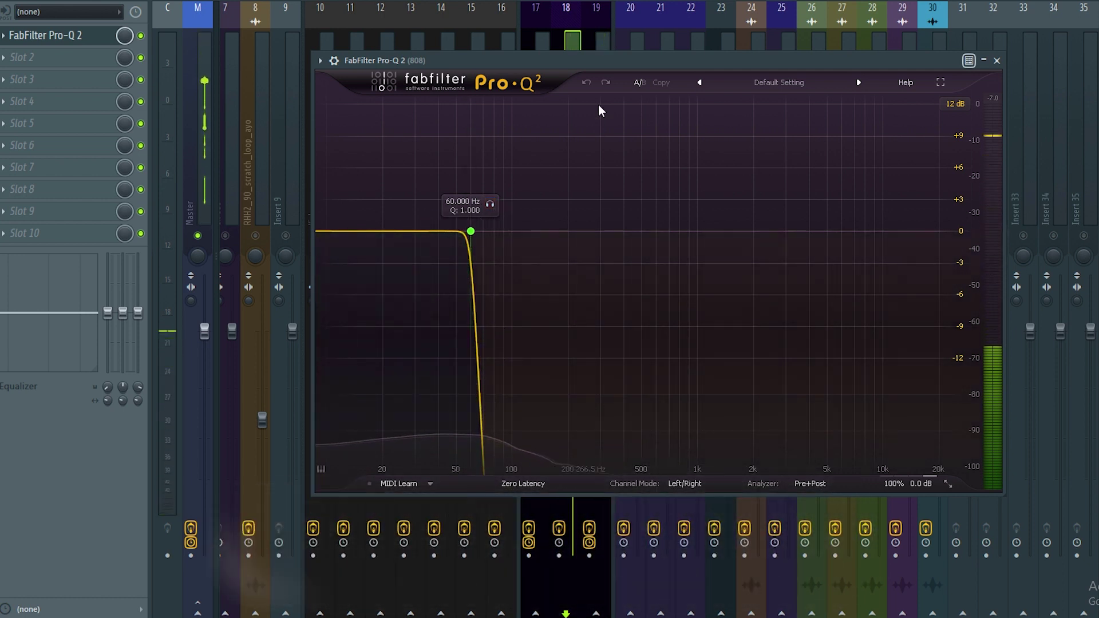
click(600, 44)
click(996, 61)
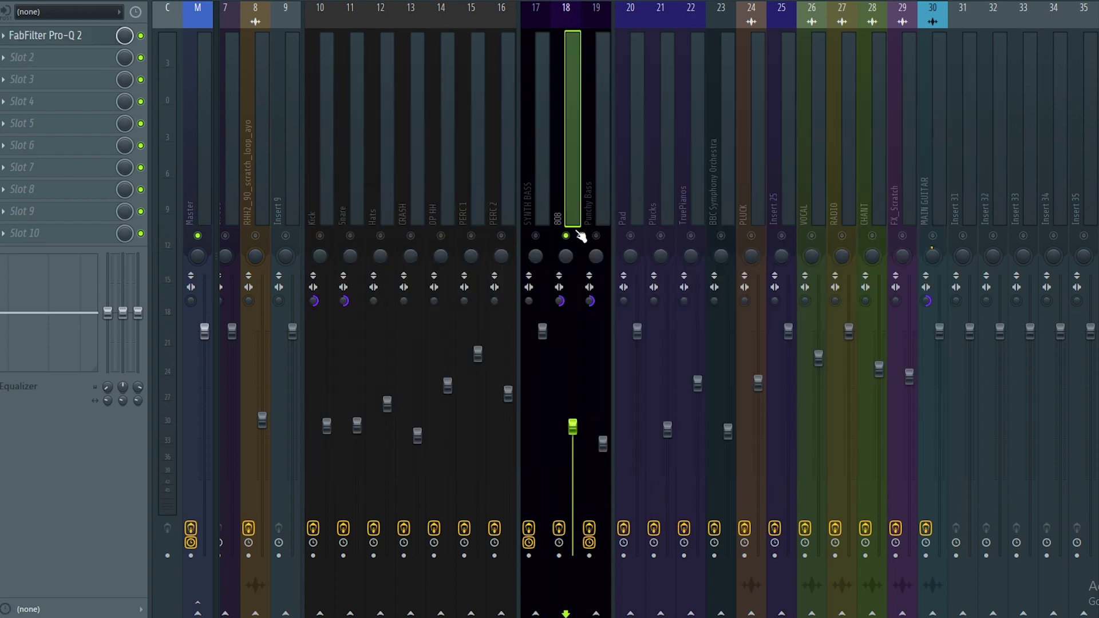
Play the 808 and Punchy Bass together, and open Fruity Limiter on the BASS bus.
key(space)
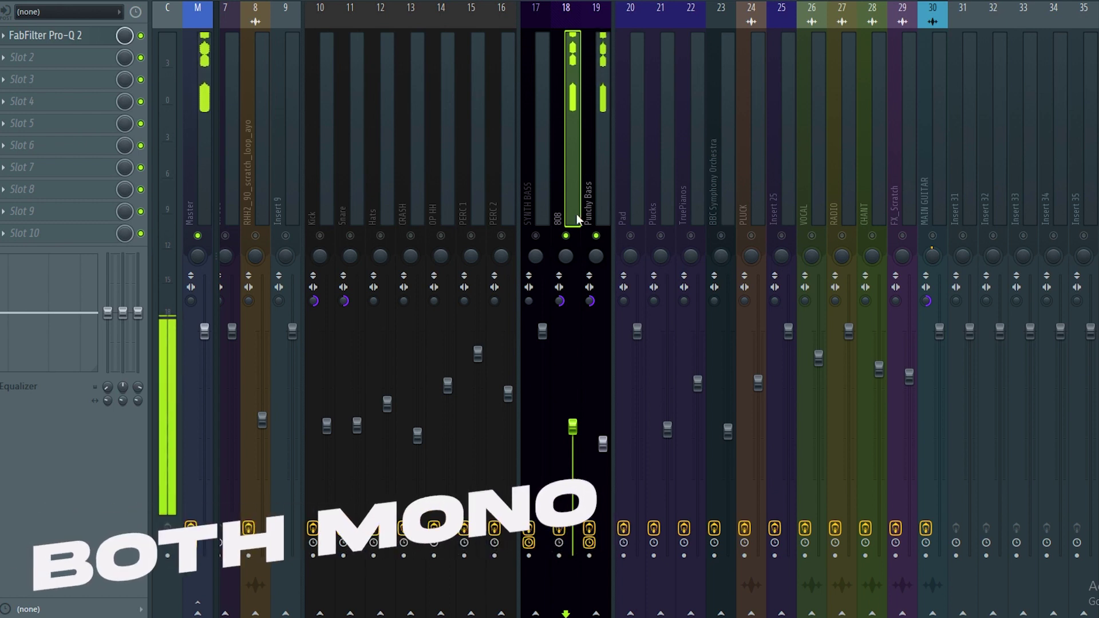
scroll(575, 214, left, 5)
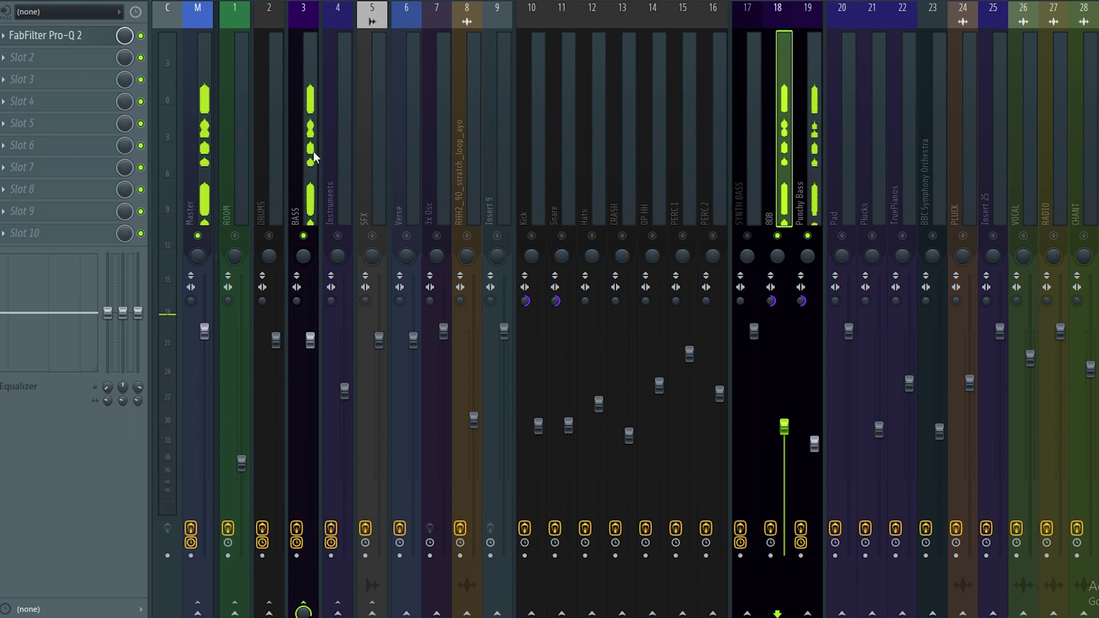
click(307, 72)
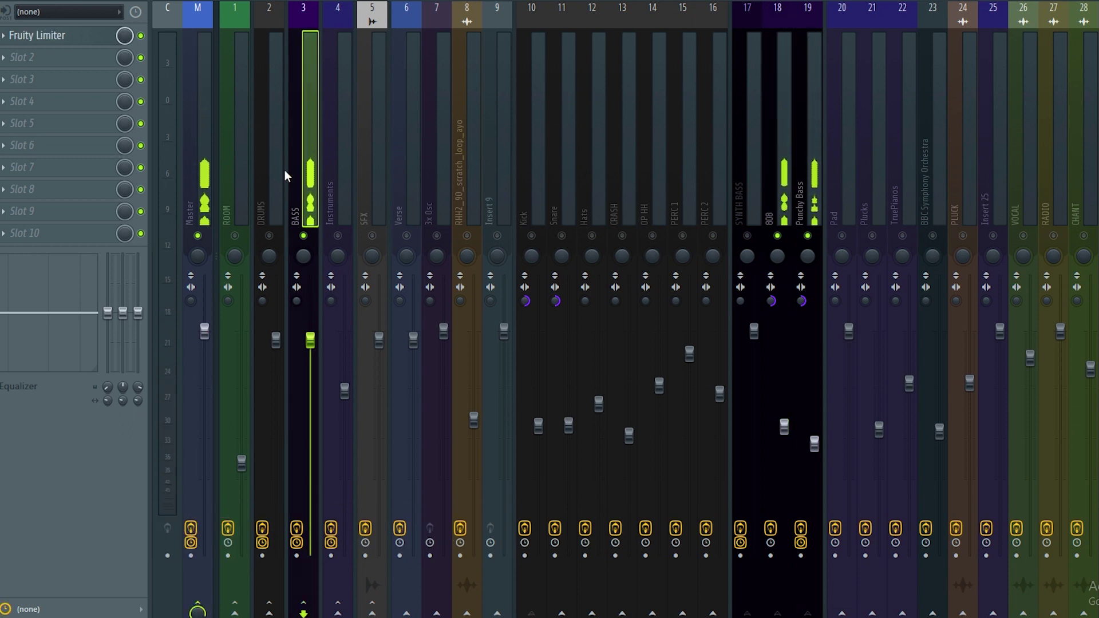
click(83, 38)
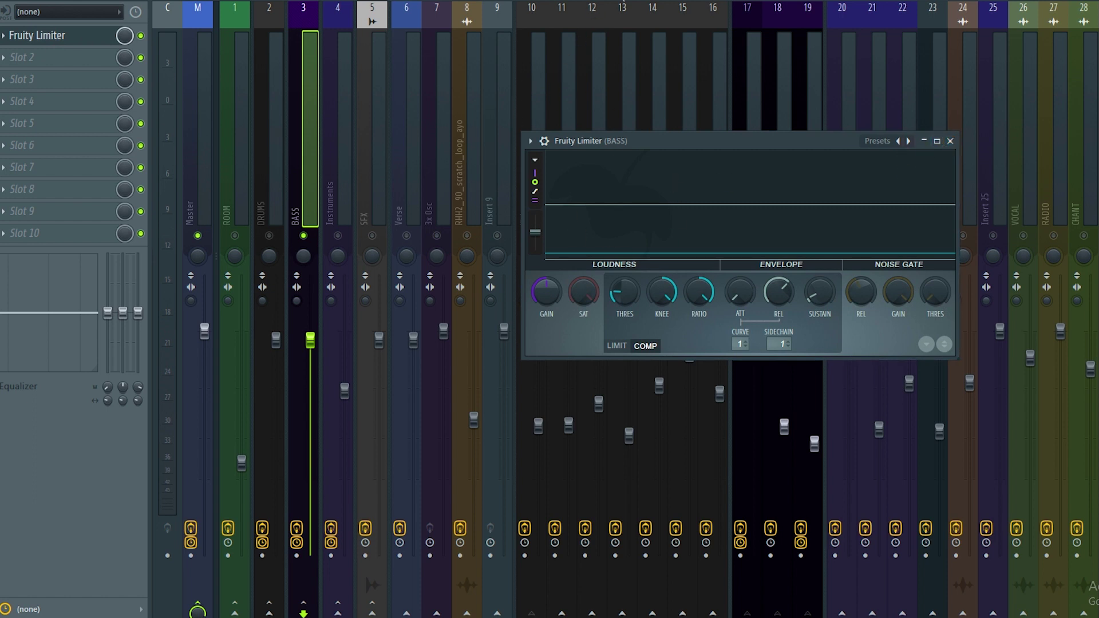
Unmute the KICK track alongside the Bassline in the playlist and sidechain the Kick mixer channel to the BASS bus.
key(F9)
click(161, 87)
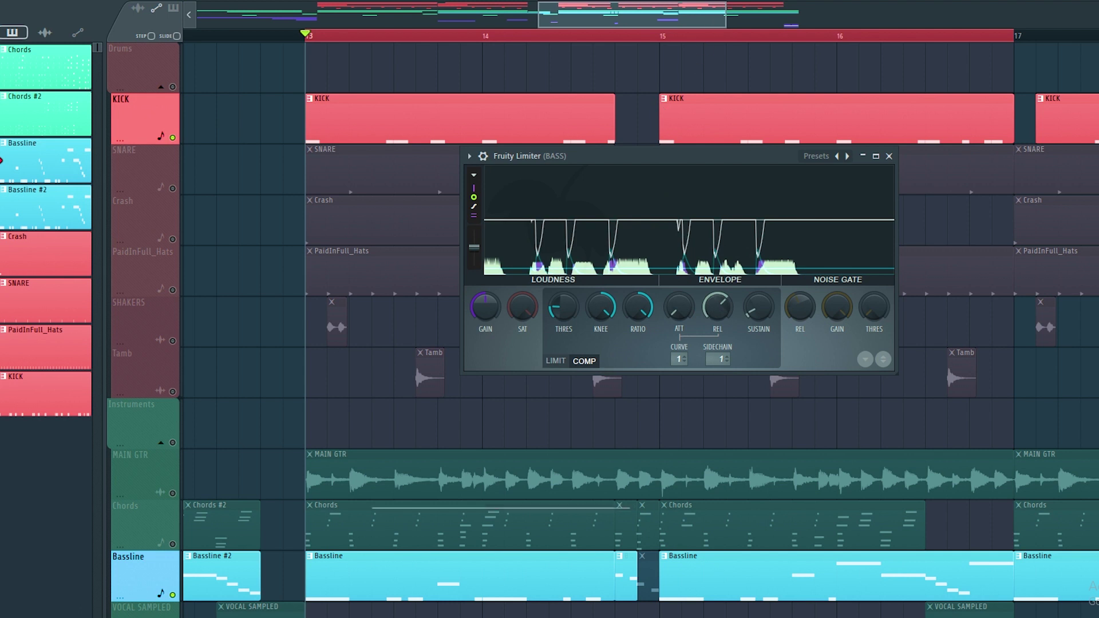
key(F9)
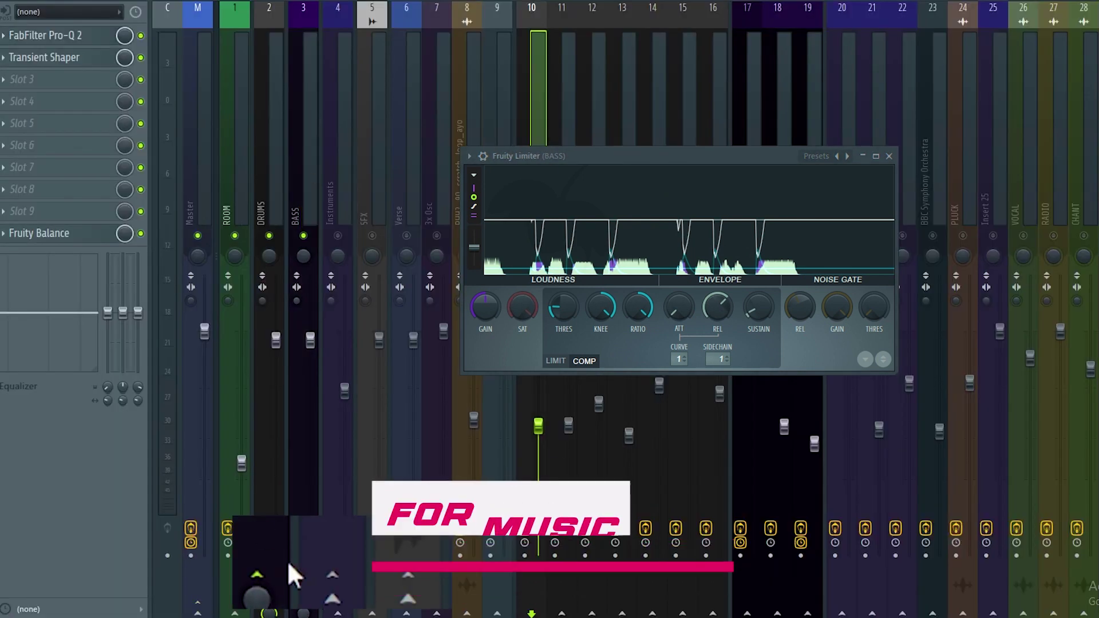
right_click(308, 612)
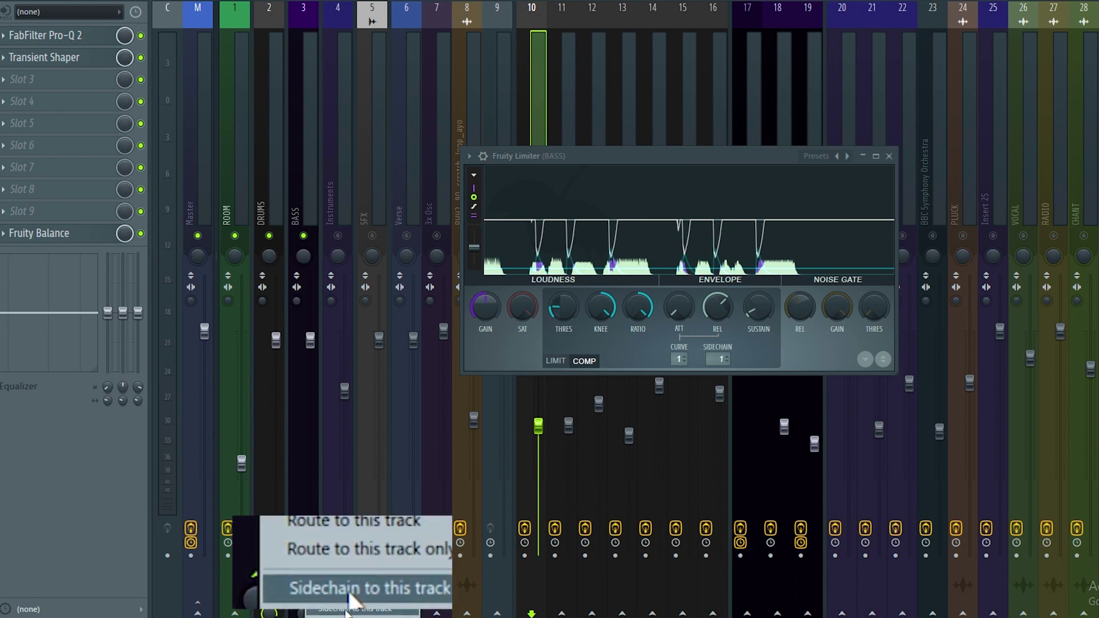
click(347, 609)
Set the BASS bus's Fruity Limiter to COMP mode with Kick as its sidechain source.
click(306, 146)
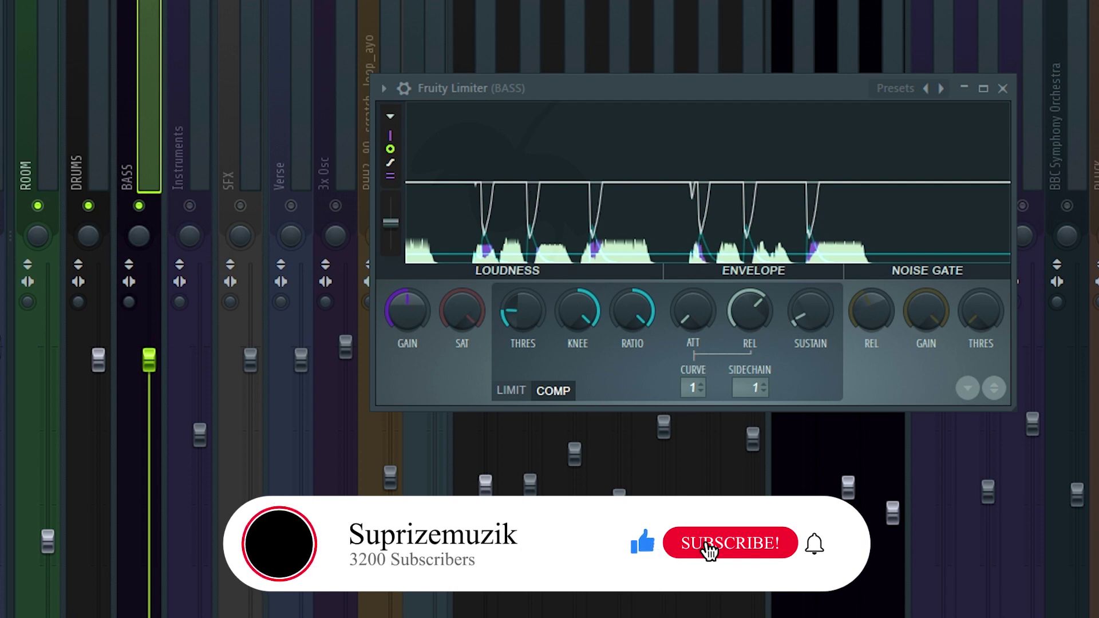
key(F9)
click(510, 390)
click(553, 390)
click(749, 388)
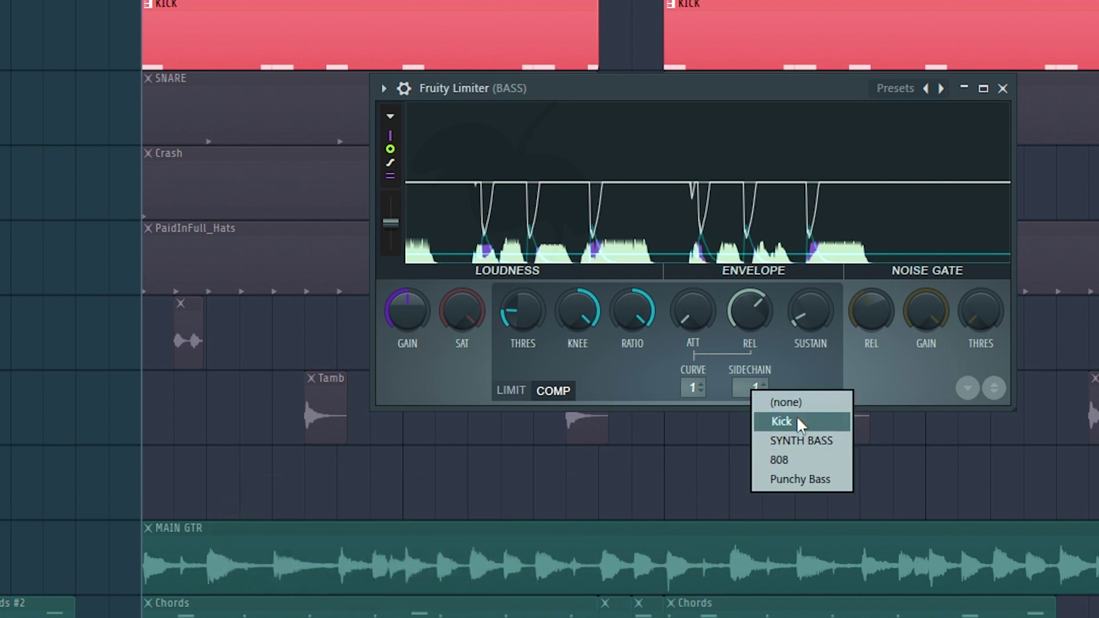
click(826, 420)
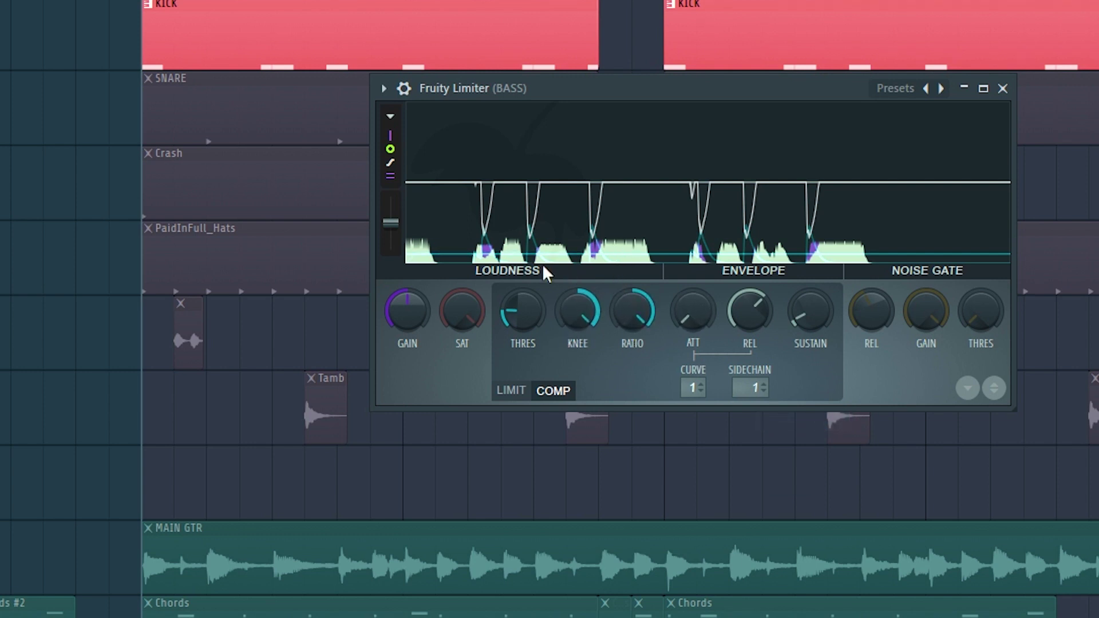
Lower the compressor threshold in the BASS bus's Fruity Limiter while the kick and bassline play, for deeper ducking.
drag(586, 90, 530, 88)
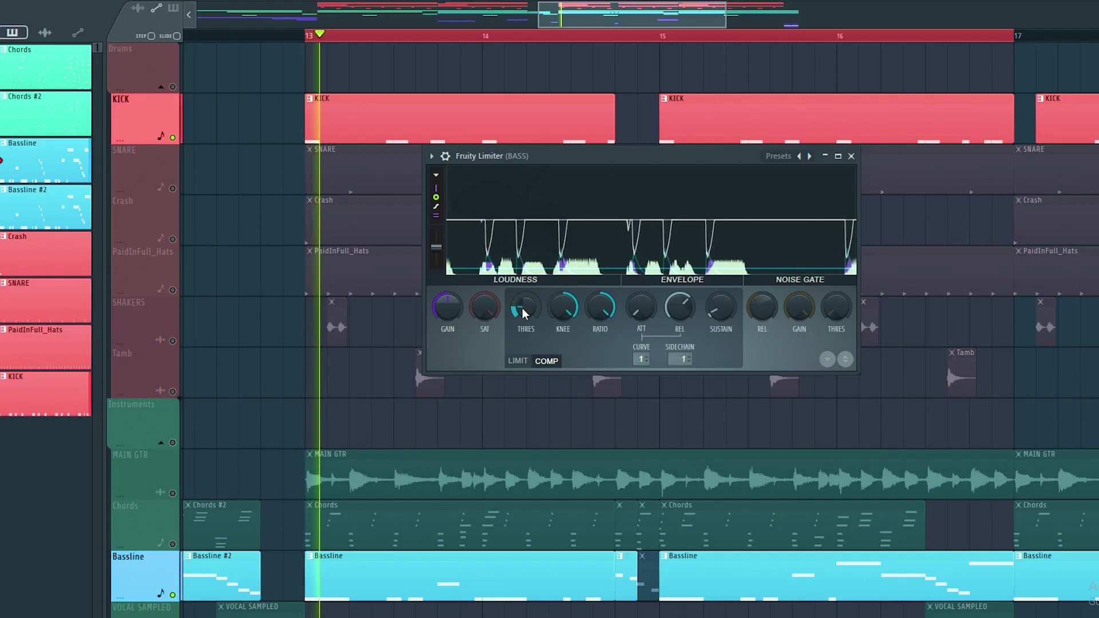
scroll(522, 308, down, 3)
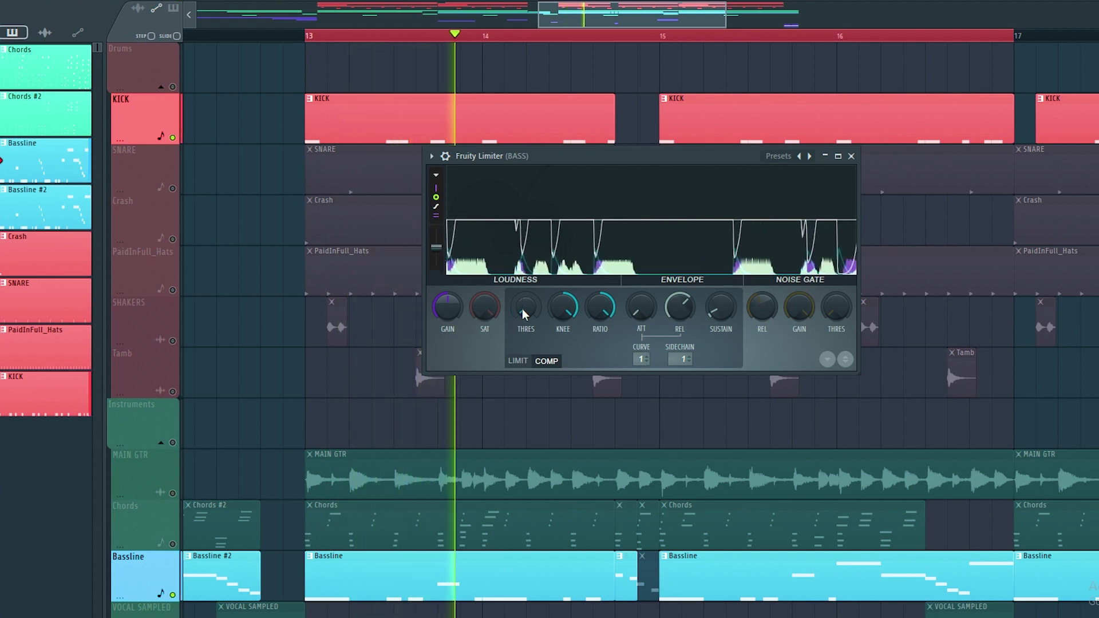
drag(522, 308, 522, 299)
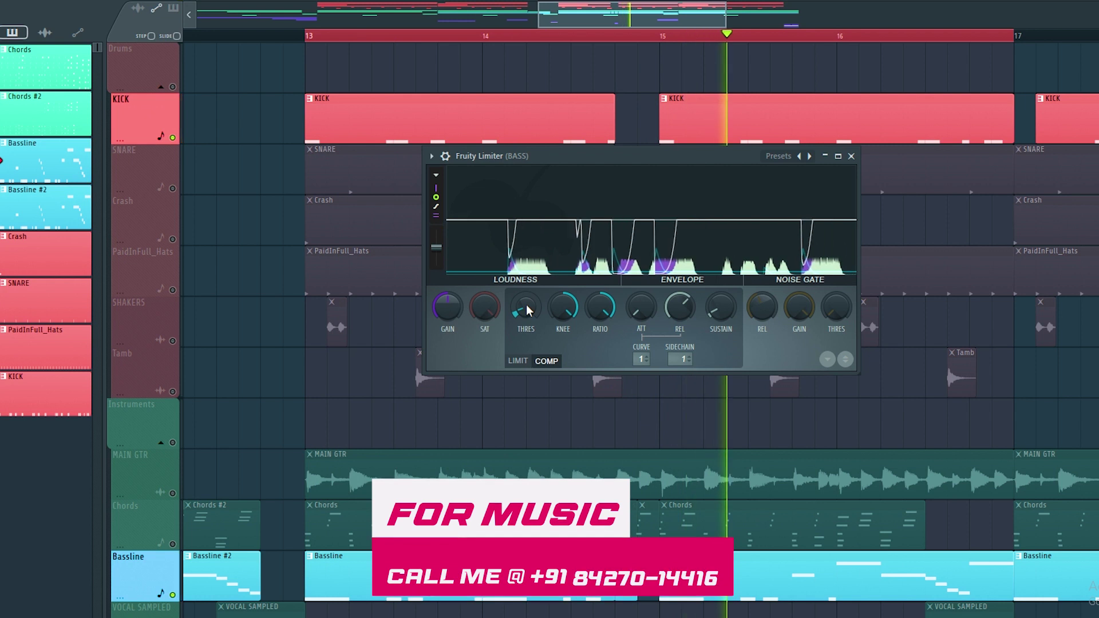